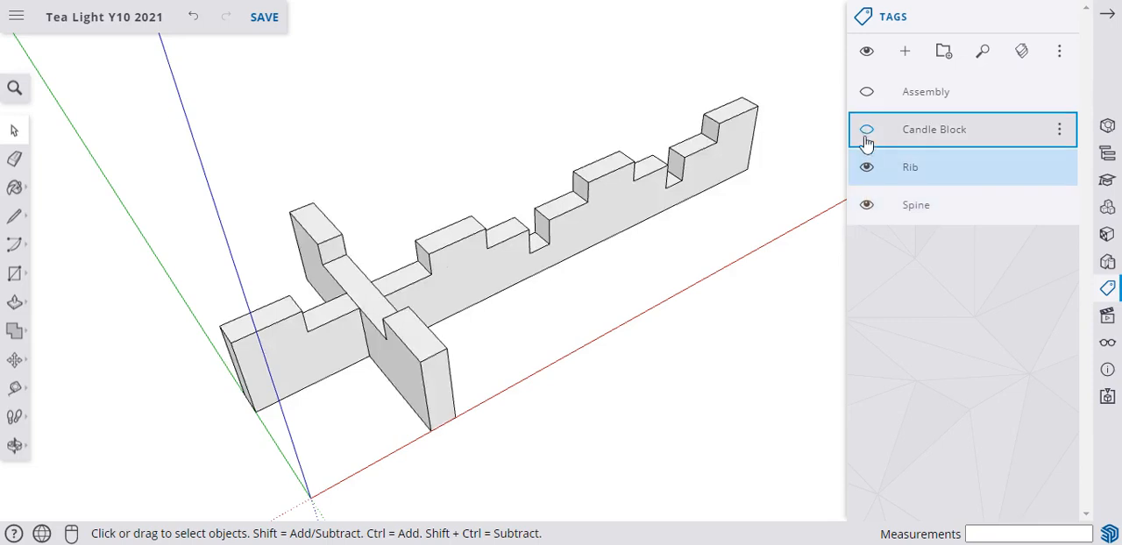
# Show the Candle Block and Assembly tags to view the complete tea light holder, and hide both again.
pyautogui.click(866, 130)
pyautogui.click(866, 92)
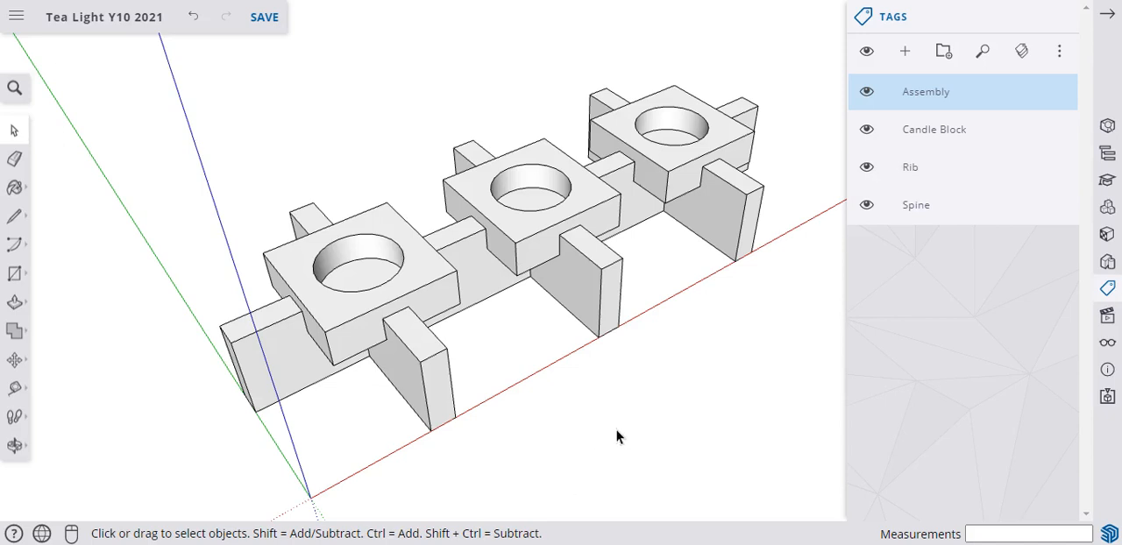
pyautogui.click(866, 130)
pyautogui.click(866, 92)
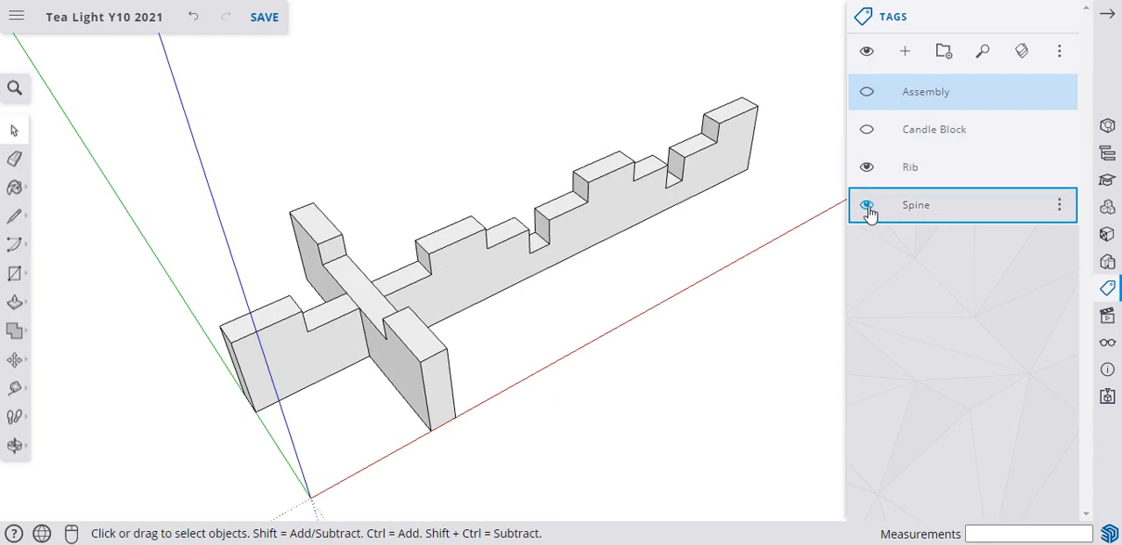
# Hide the Spine tag to isolate the rib for dimensioning.
pyautogui.click(866, 205)
pyautogui.moveTo(328, 336); pyautogui.dragTo(381, 273, button='middle')
pyautogui.scroll(-3, 341, 238)
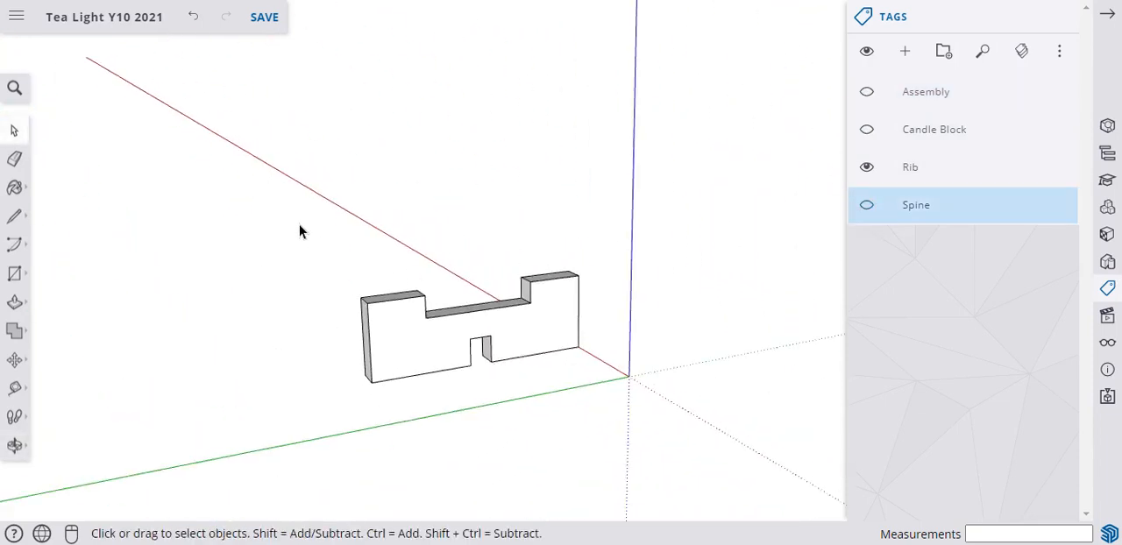
pyautogui.scroll(-1, 507, 412)
pyautogui.moveTo(508, 409); pyautogui.dragTo(557, 450, button='middle')
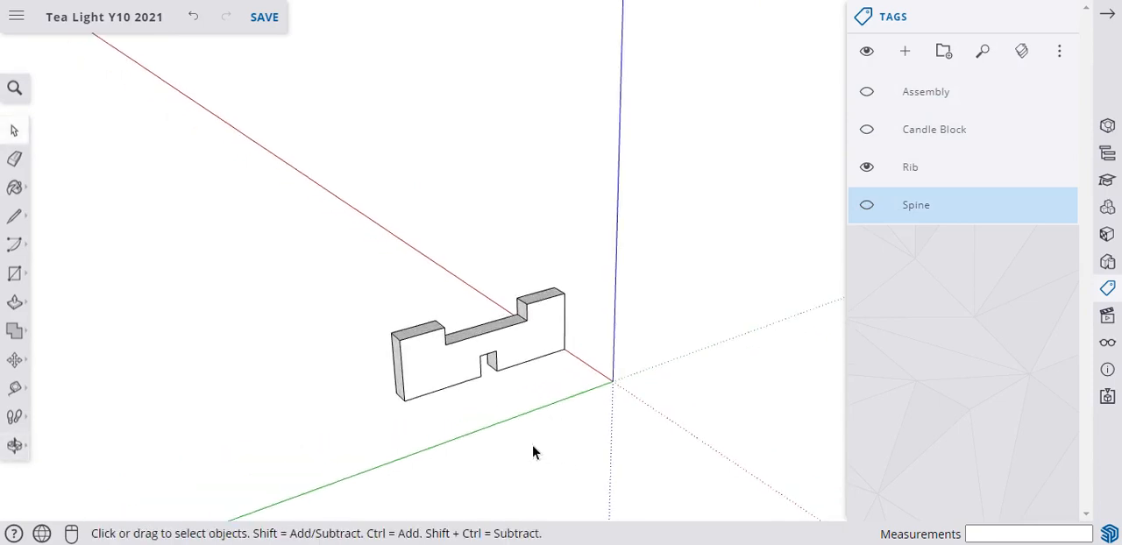
pyautogui.scroll(3, 496, 418)
pyautogui.scroll(1, 182, 348)
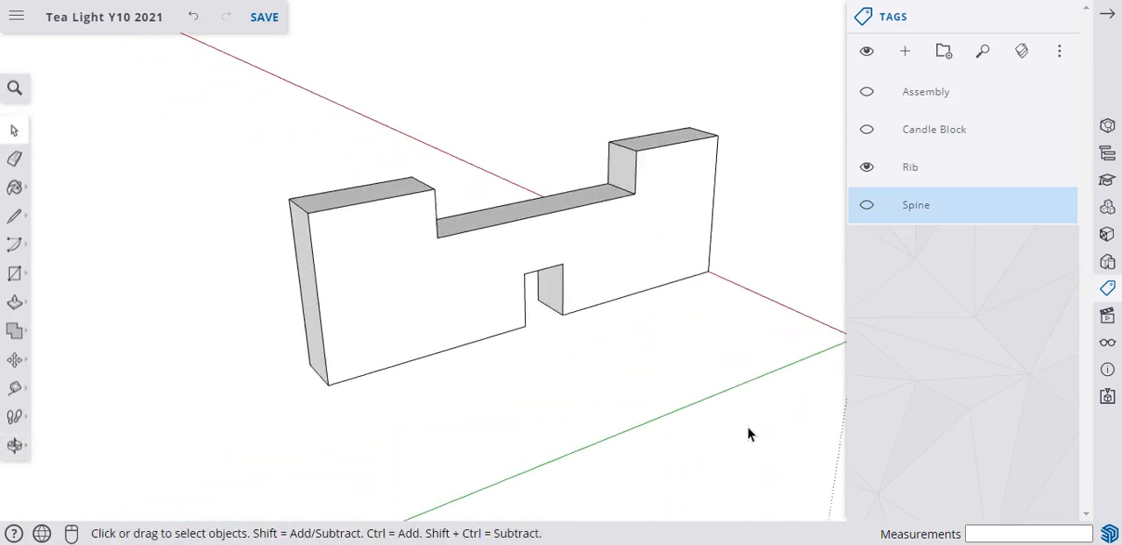
pyautogui.scroll(-1, 509, 384)
pyautogui.scroll(2, 729, 355)
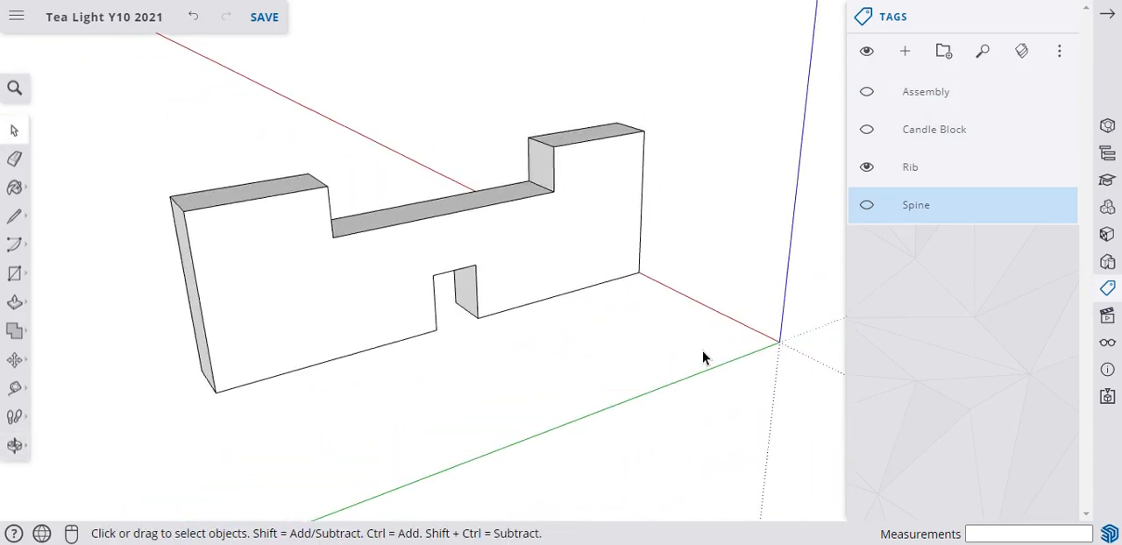
pyautogui.moveTo(534, 341); pyautogui.dragTo(535, 336, button='middle')
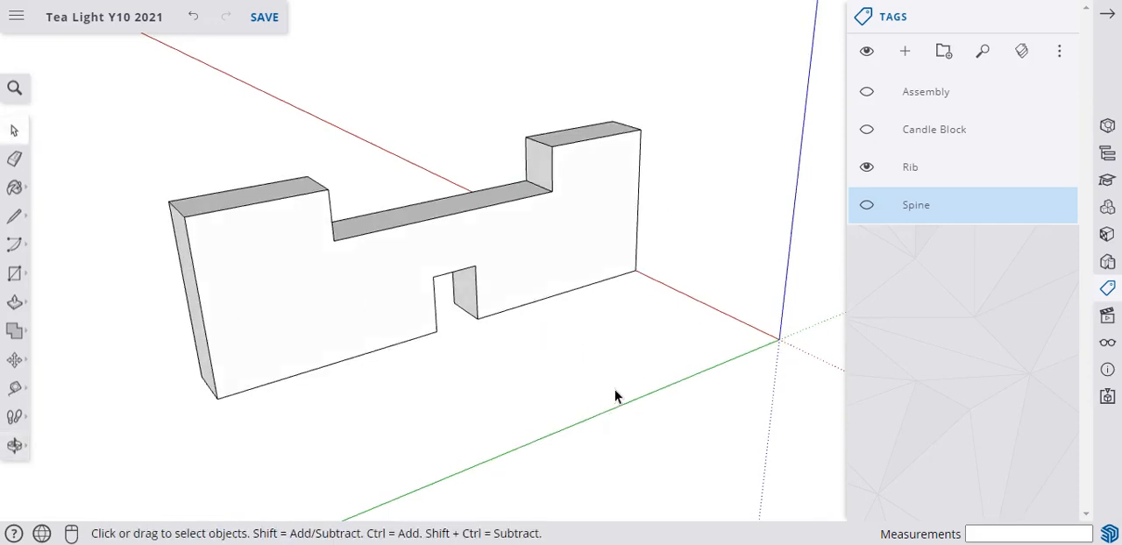
pyautogui.moveTo(470, 374)
pyautogui.mouseDown(button='middle')
pyautogui.moveTo(494, 359)
pyautogui.moveTo(481, 366)
pyautogui.mouseUp(button='middle')
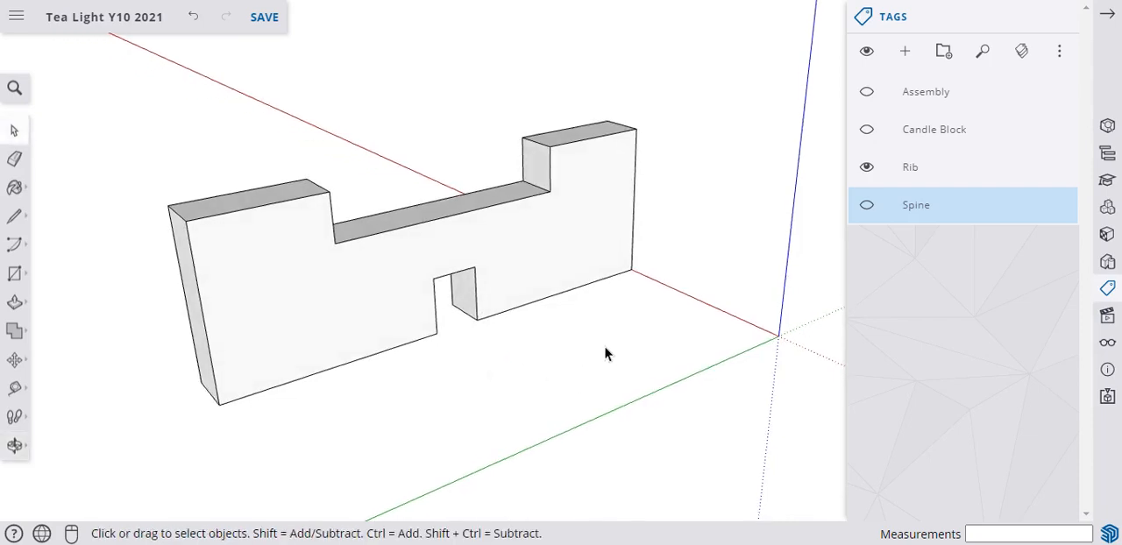
# Dimension the rib's overall length between the outer back corners of its top, placing the dimension well above the part.
pyautogui.click(16, 392)
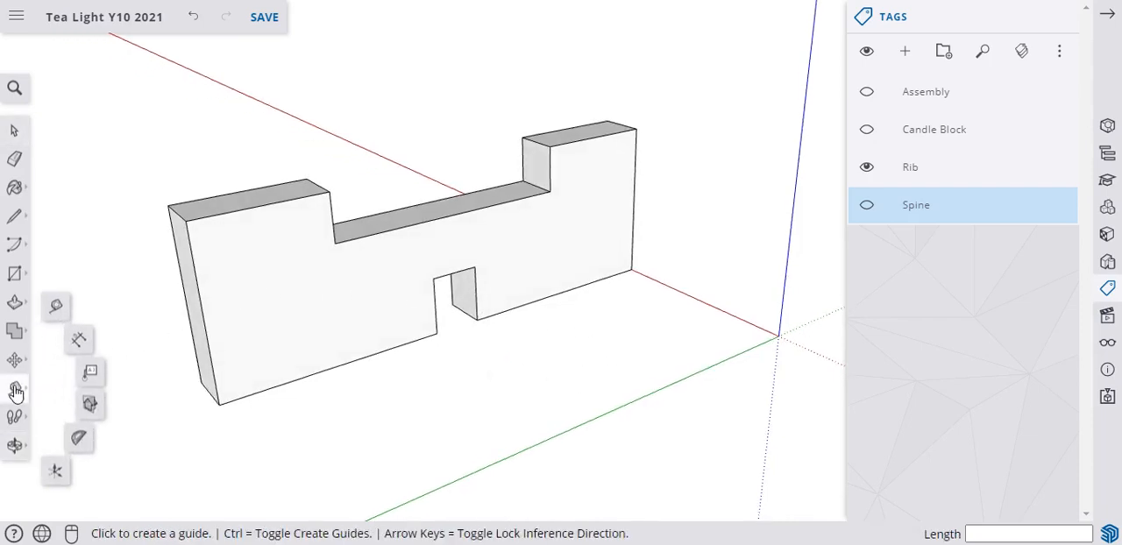
pyautogui.click(76, 351)
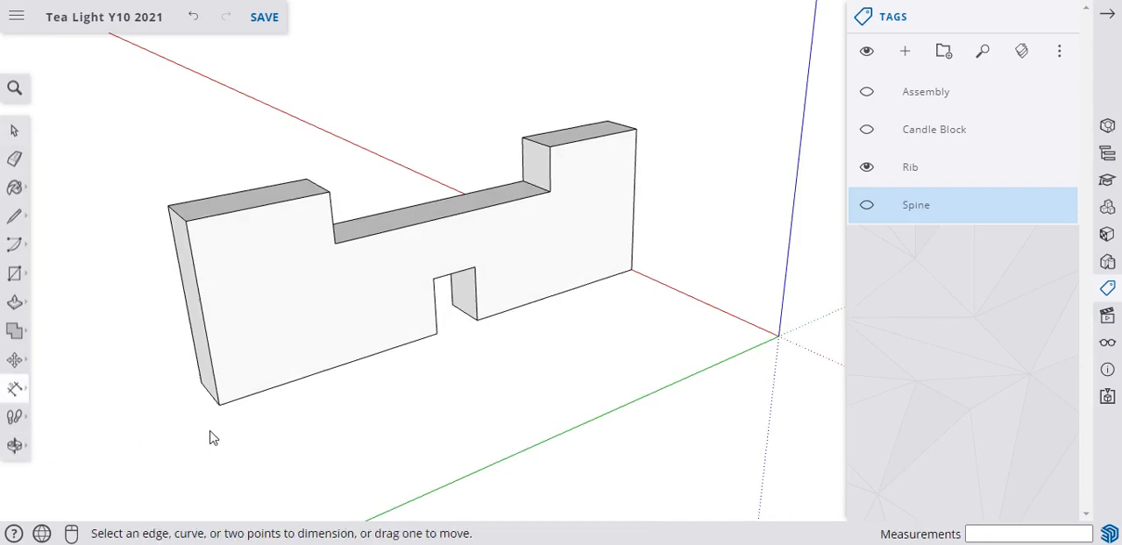
pyautogui.click(168, 206)
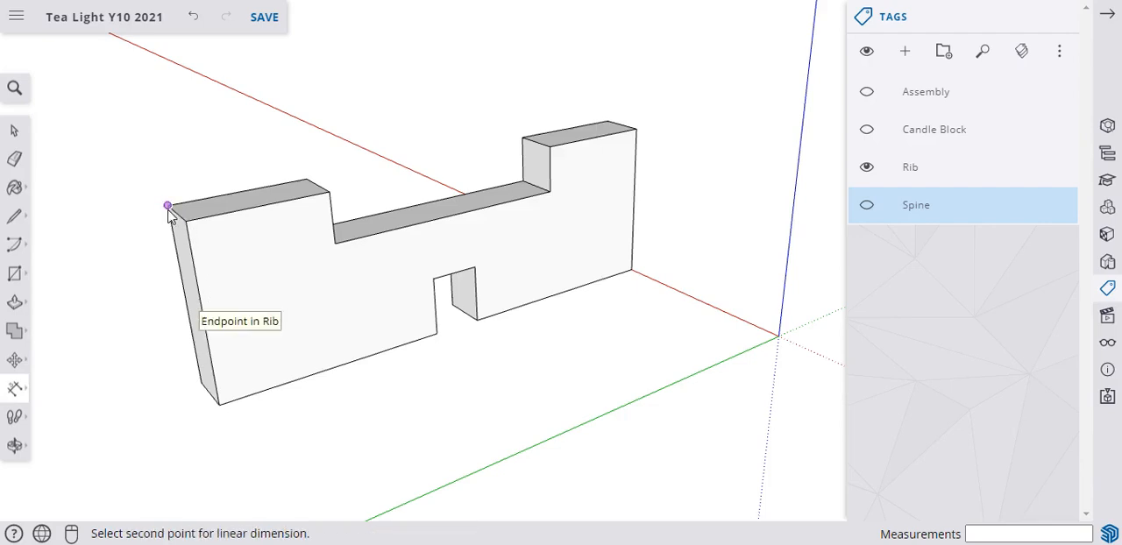
pyautogui.click(607, 120)
pyautogui.click(584, 31)
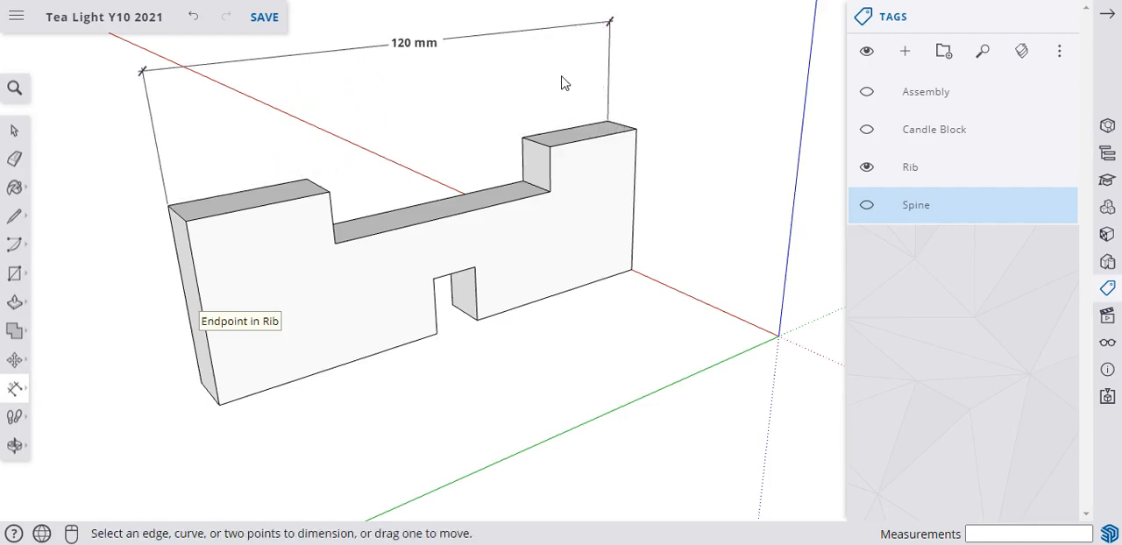
# Dimension the first raised end, the central recess and the second raised end in a row, below the overall length dimension.
pyautogui.click(171, 209)
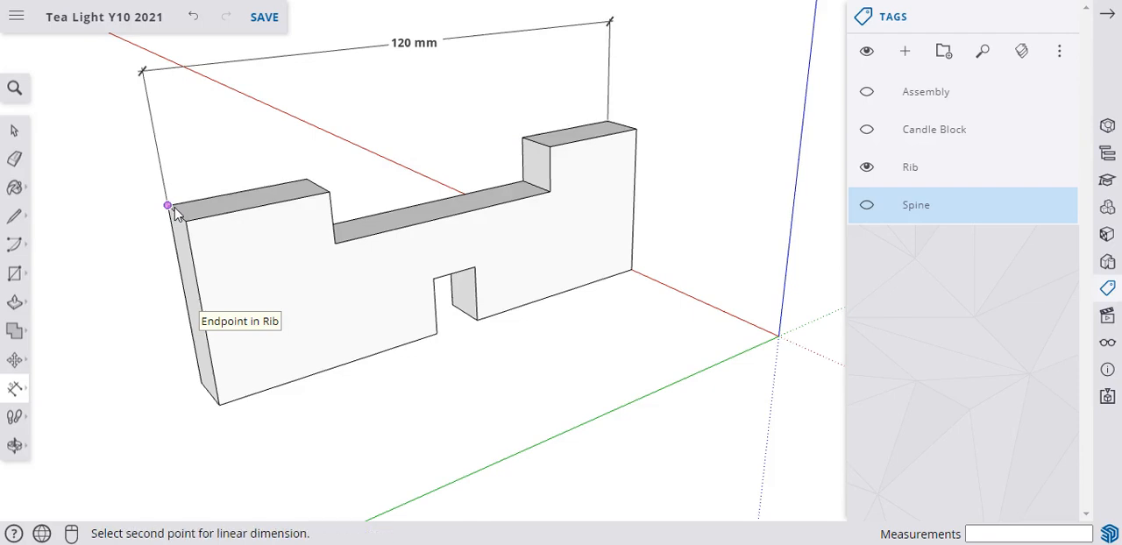
pyautogui.click(305, 180)
pyautogui.click(297, 128)
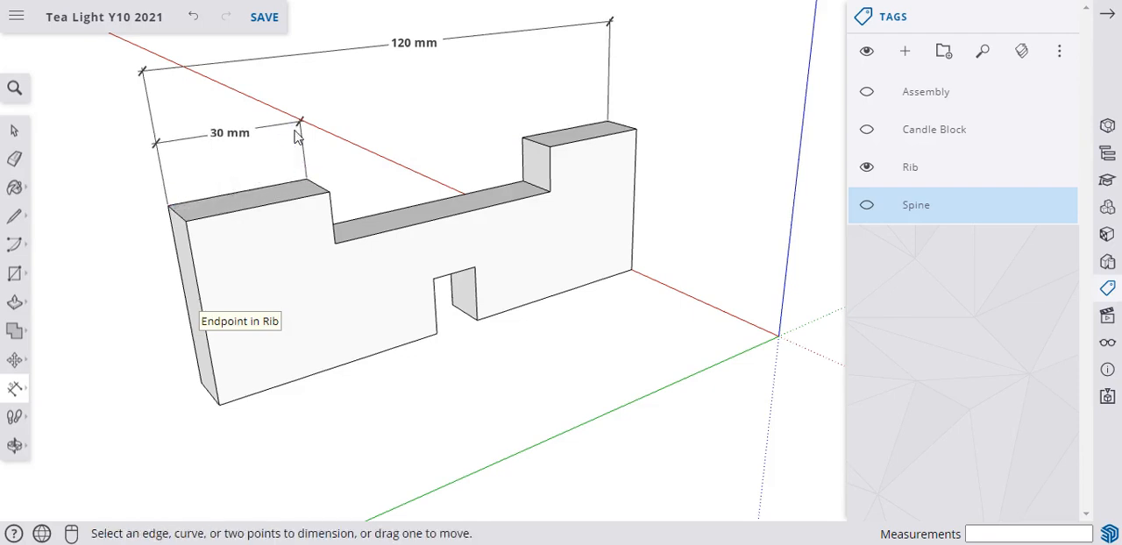
pyautogui.click(305, 179)
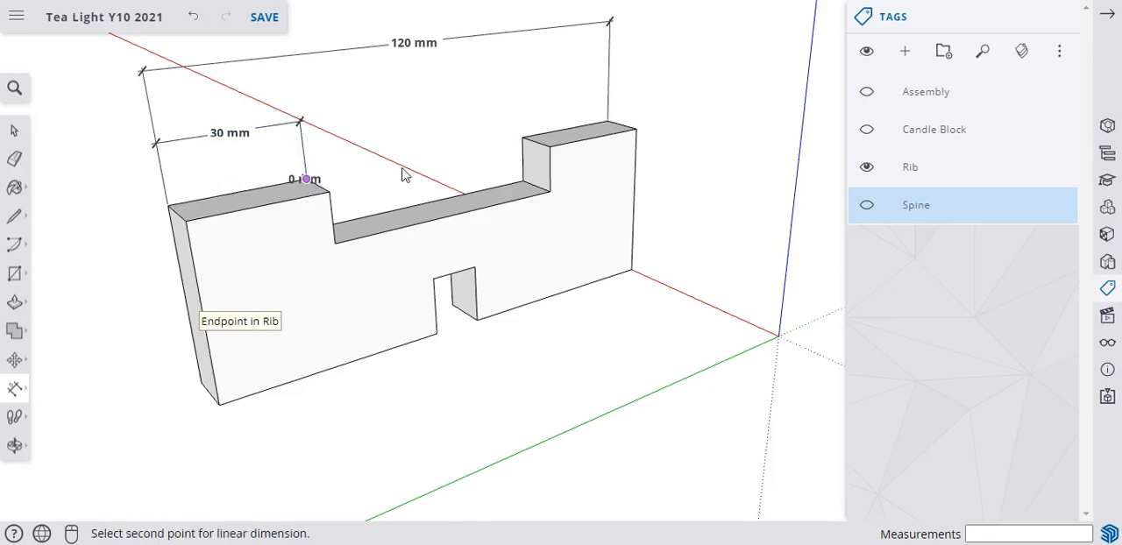
pyautogui.click(522, 137)
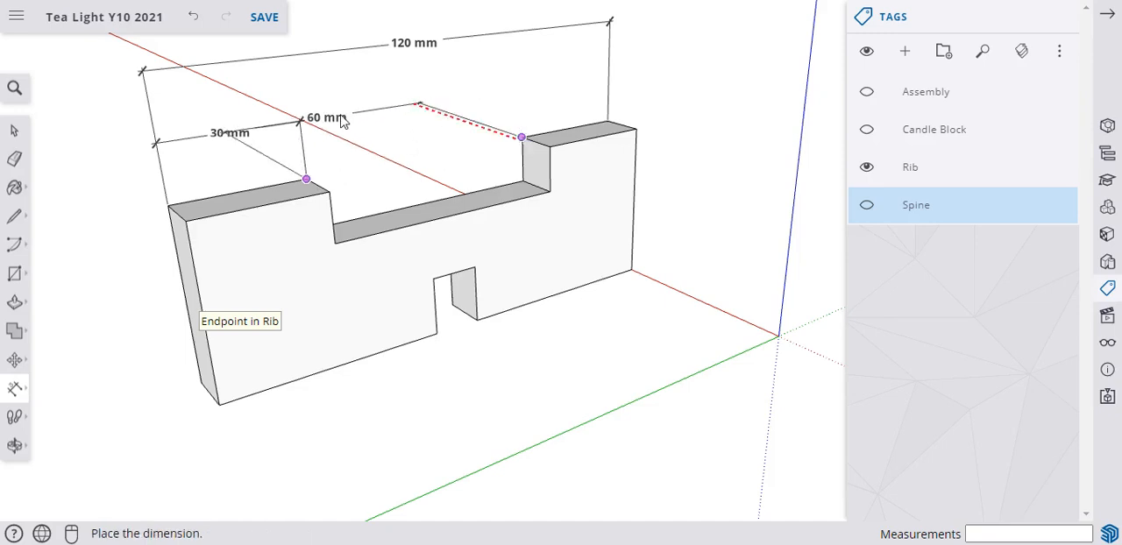
pyautogui.click(521, 91)
pyautogui.click(521, 138)
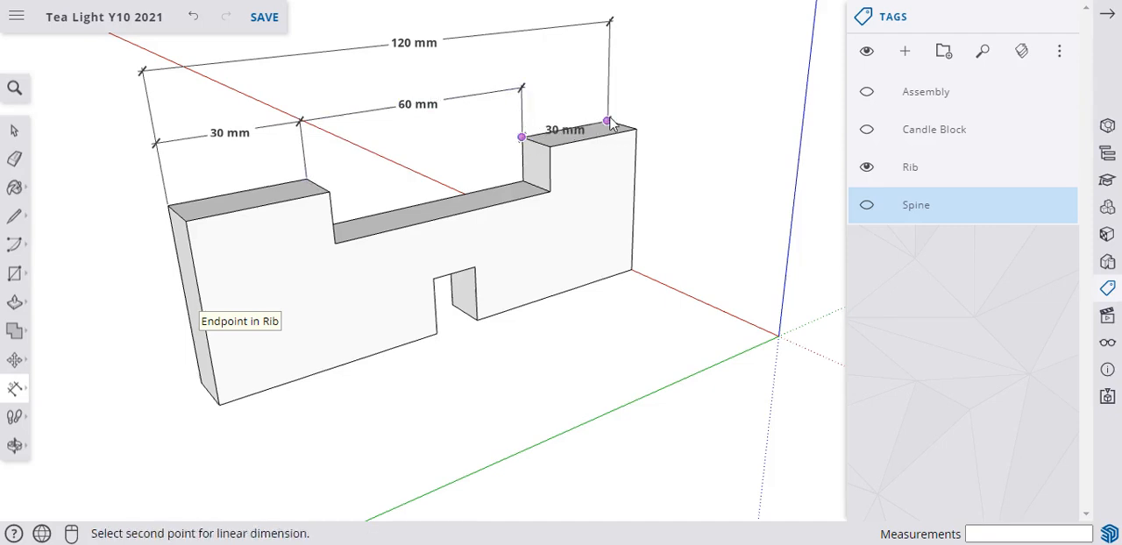
pyautogui.click(608, 121)
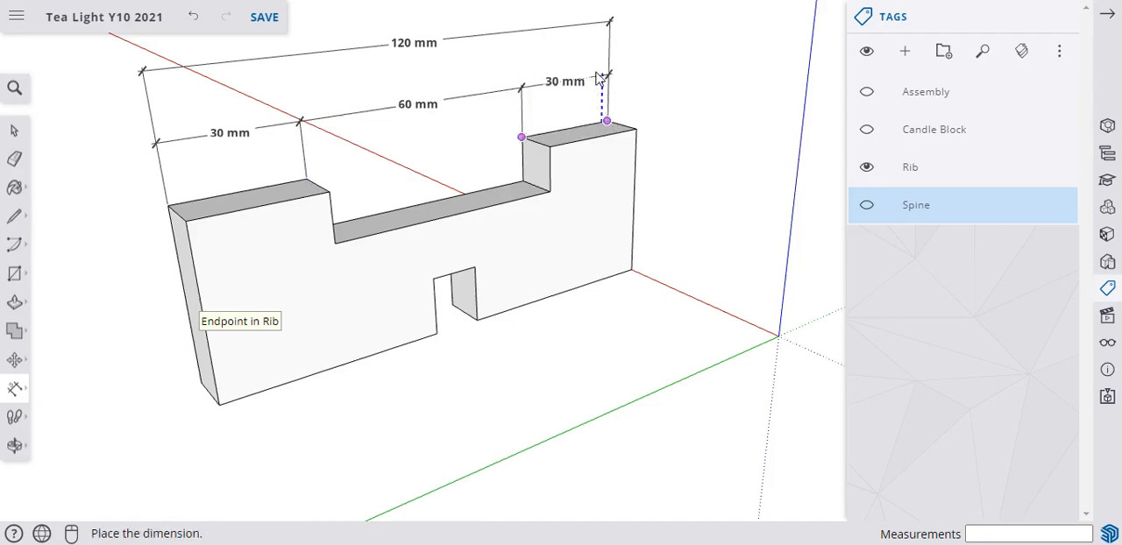
pyautogui.click(600, 80)
# Dimension the rib's thickness at its top end and set that dimension's text position to Outside Start.
pyautogui.click(635, 129)
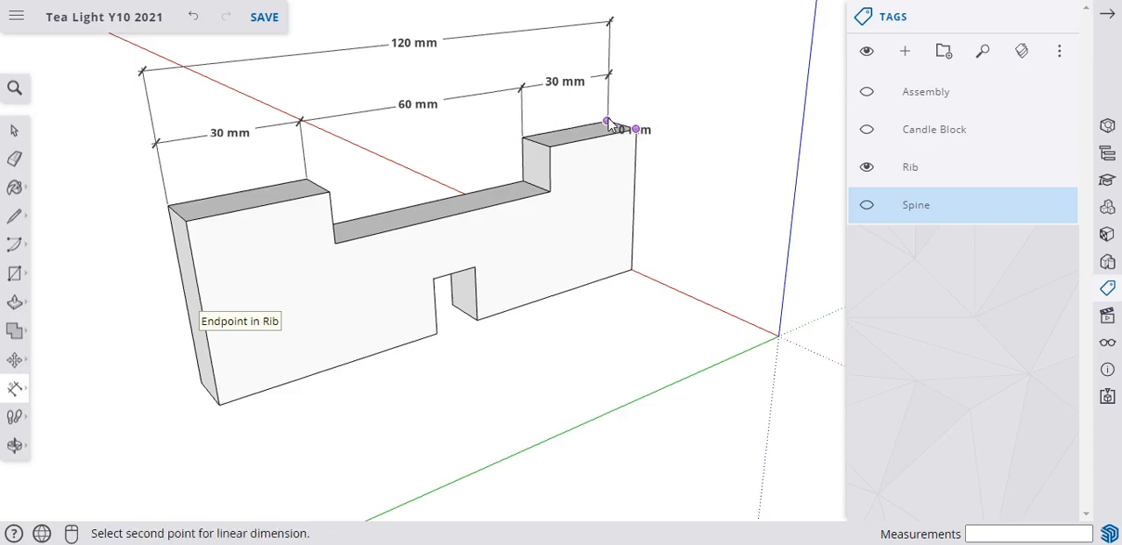
pyautogui.click(607, 121)
pyautogui.click(611, 29)
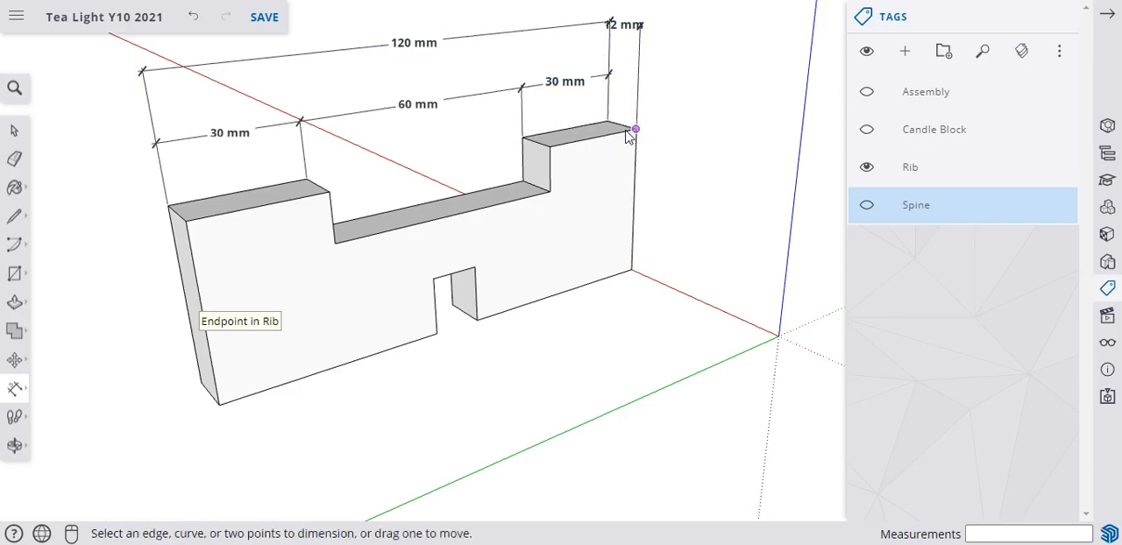
pyautogui.rightClick(625, 28)
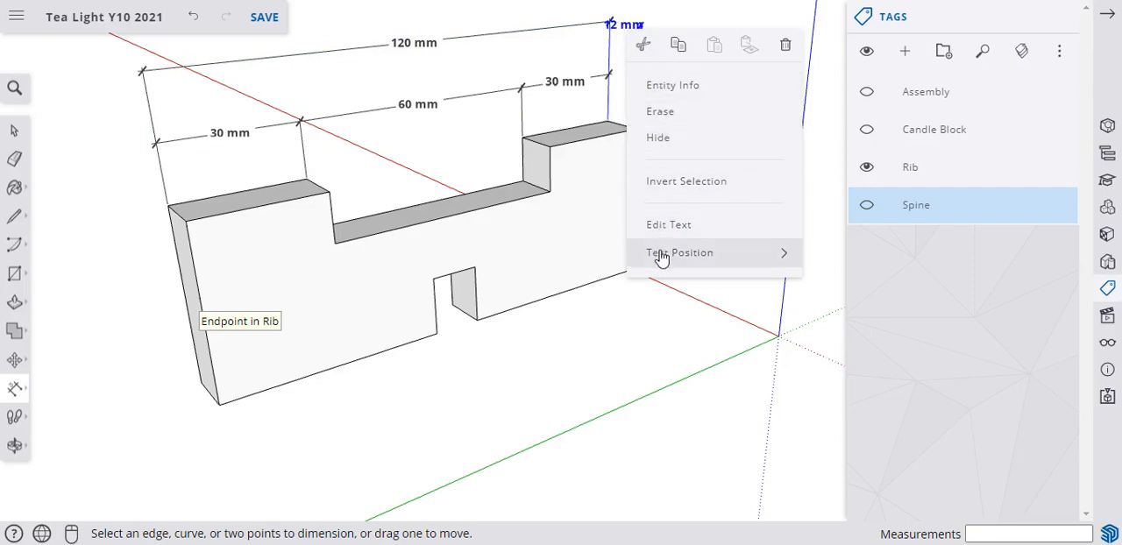
pyautogui.moveTo(661, 255)
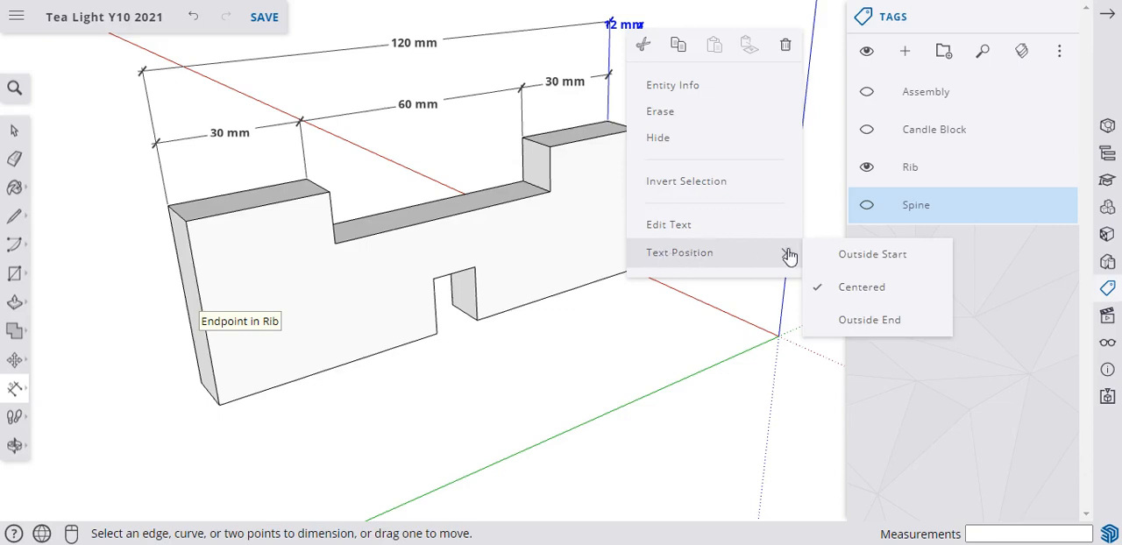
pyautogui.click(853, 259)
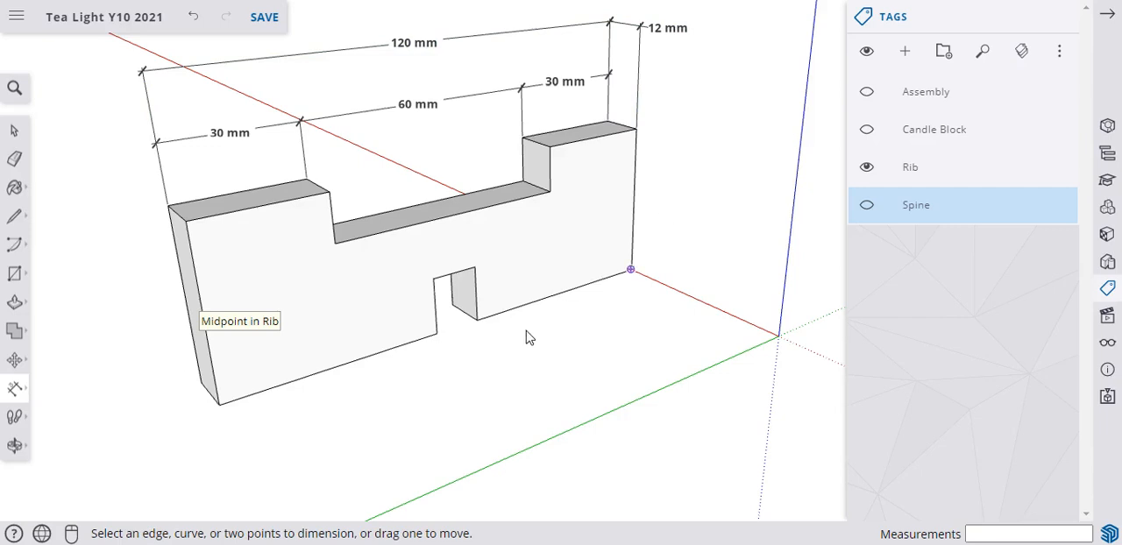
# Dimension the rib's full height along its front vertical edge nearest the origin, placing the dimension outside the part.
pyautogui.click(636, 131)
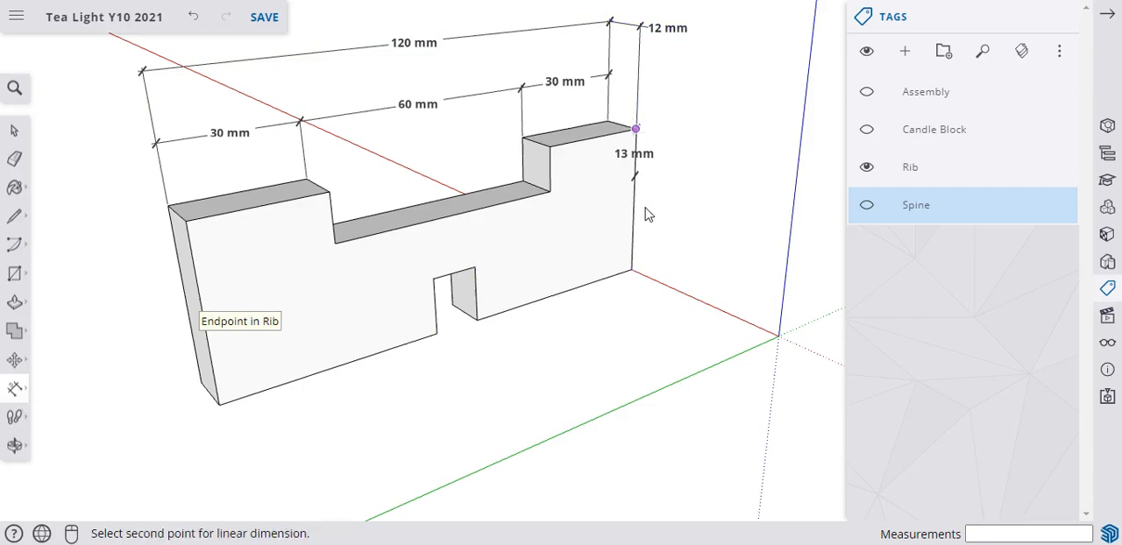
pyautogui.click(635, 275)
pyautogui.click(692, 300)
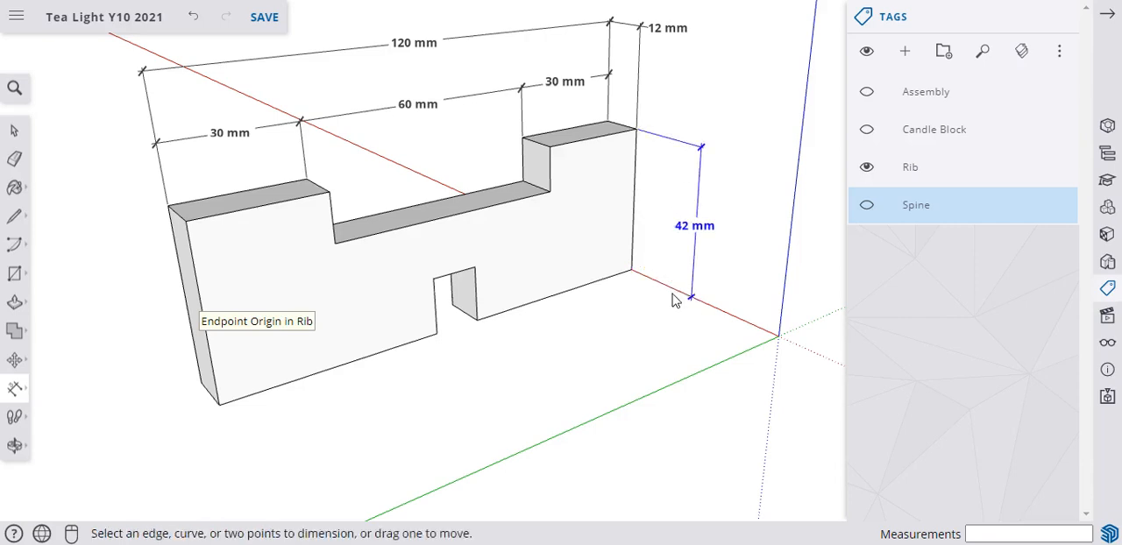
# Dimension the two lower front edges on either side of the bottom notch, placing both dimensions below the rib.
pyautogui.click(631, 272)
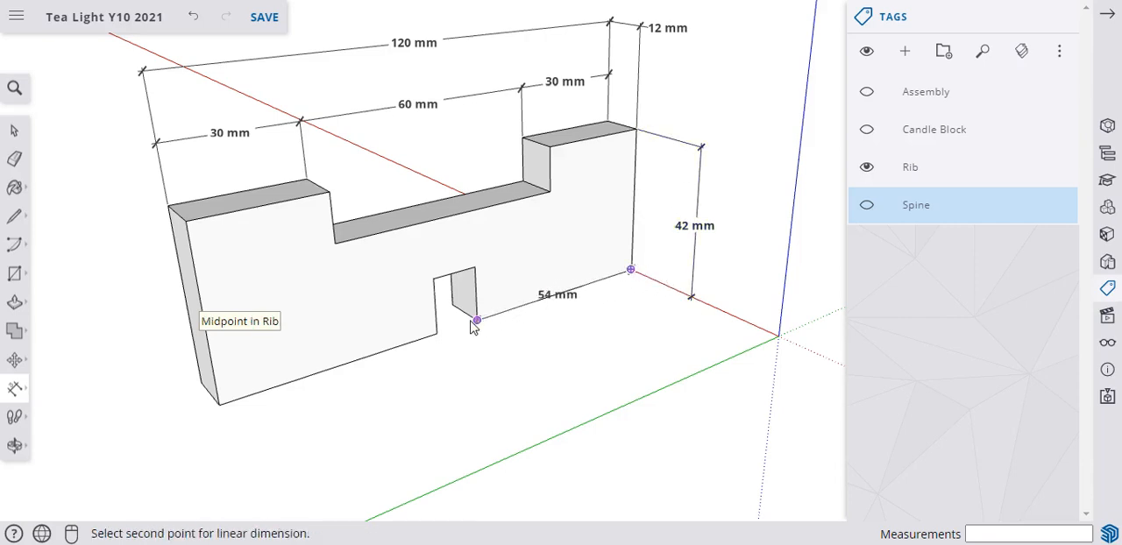
pyautogui.click(477, 320)
pyautogui.click(491, 361)
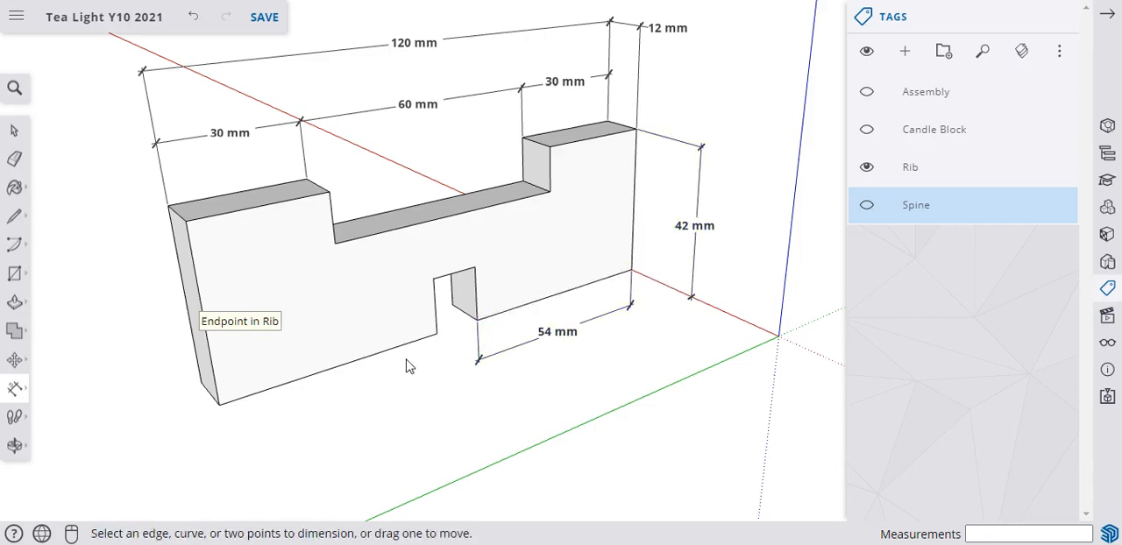
pyautogui.click(437, 335)
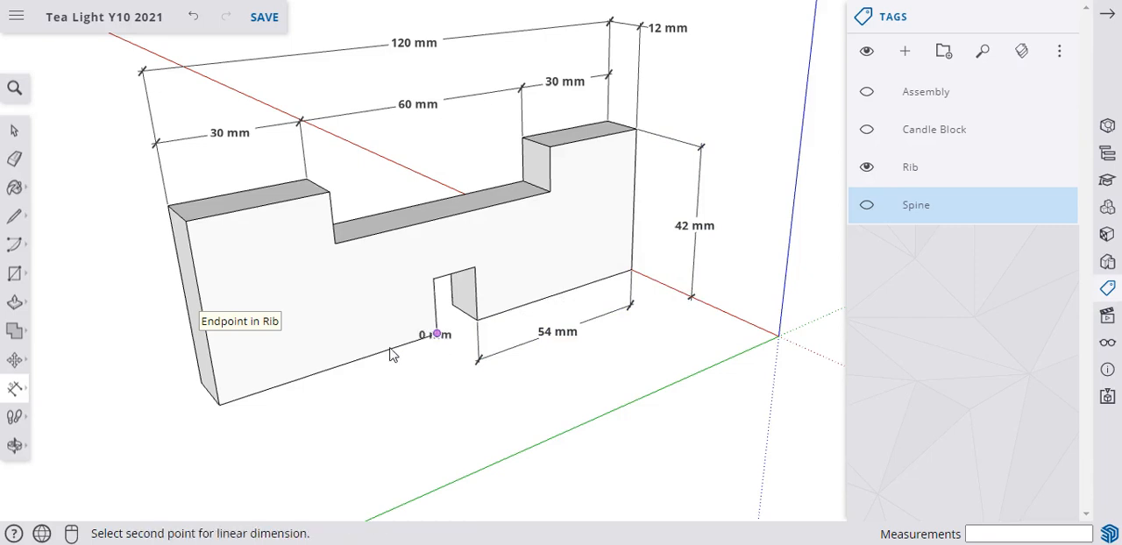
pyautogui.click(219, 404)
pyautogui.click(238, 449)
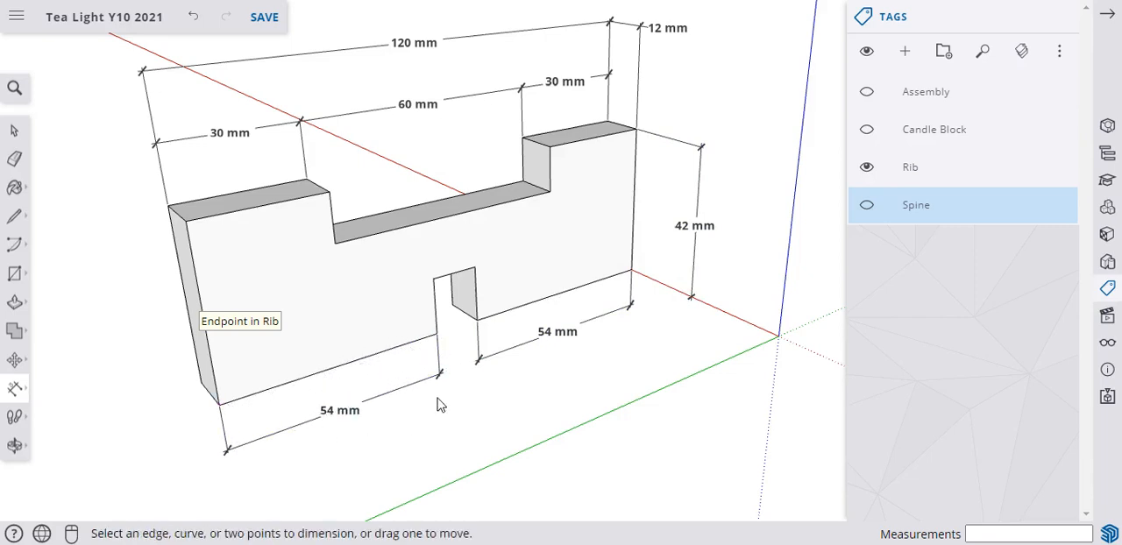
pyautogui.click(436, 334)
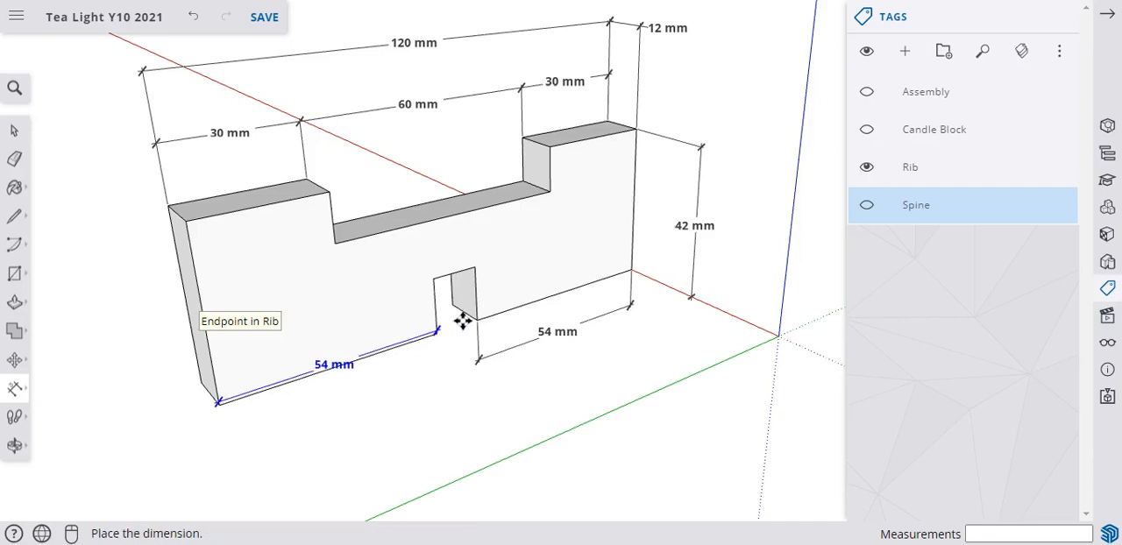
pyautogui.click(440, 373)
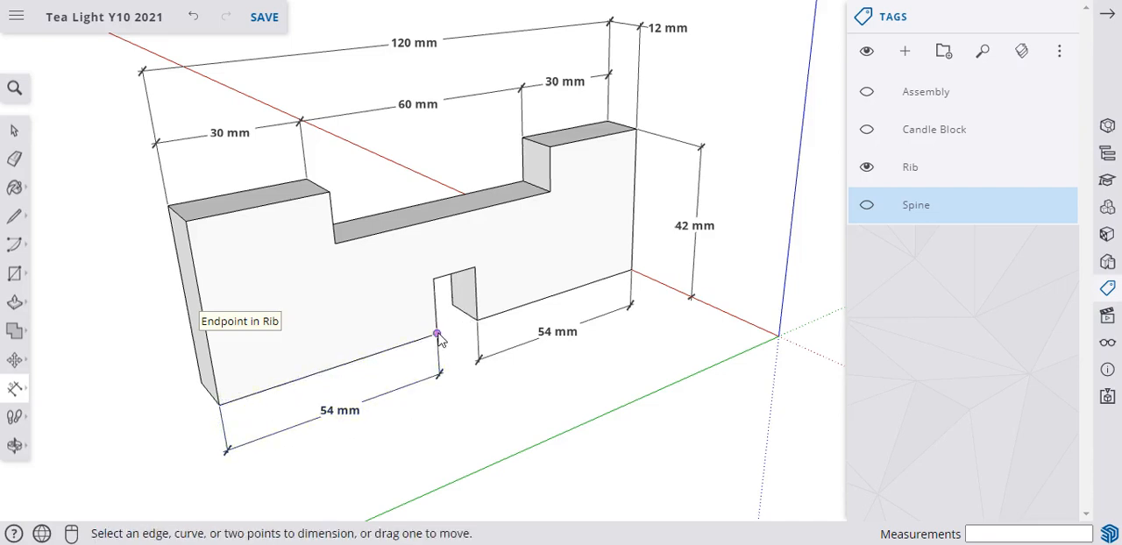
# Dimension the bottom notch's width below the rib and set that dimension's text position to Outside End.
pyautogui.click(437, 333)
pyautogui.click(476, 320)
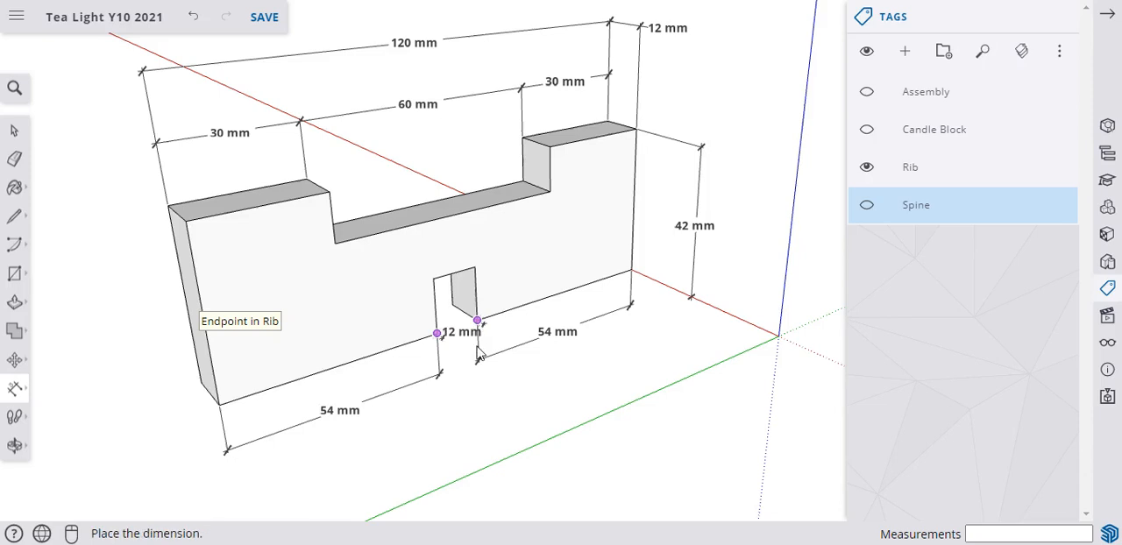
pyautogui.click(480, 410)
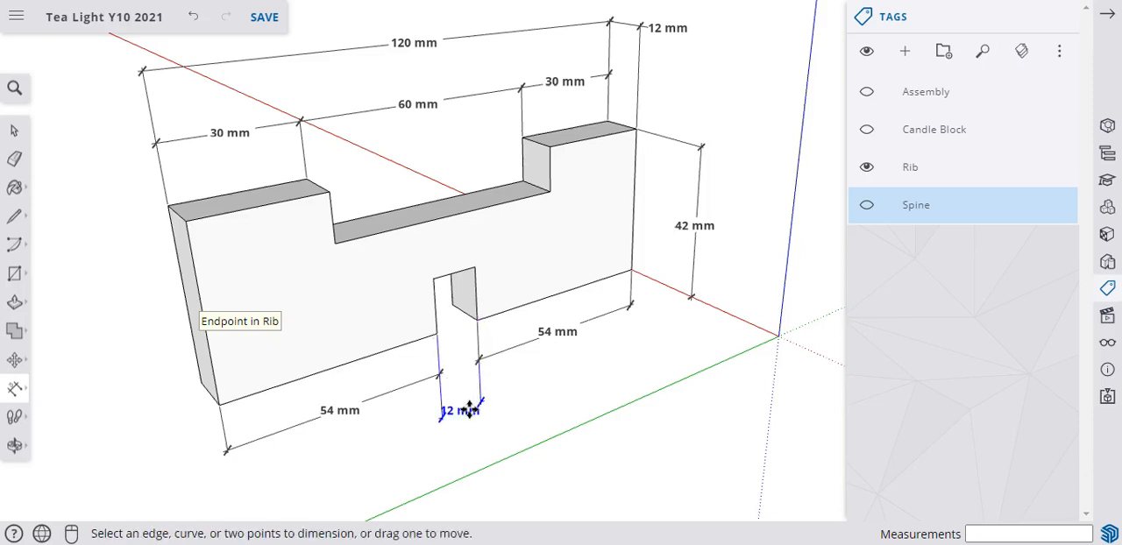
pyautogui.rightClick(472, 412)
pyautogui.moveTo(631, 519)
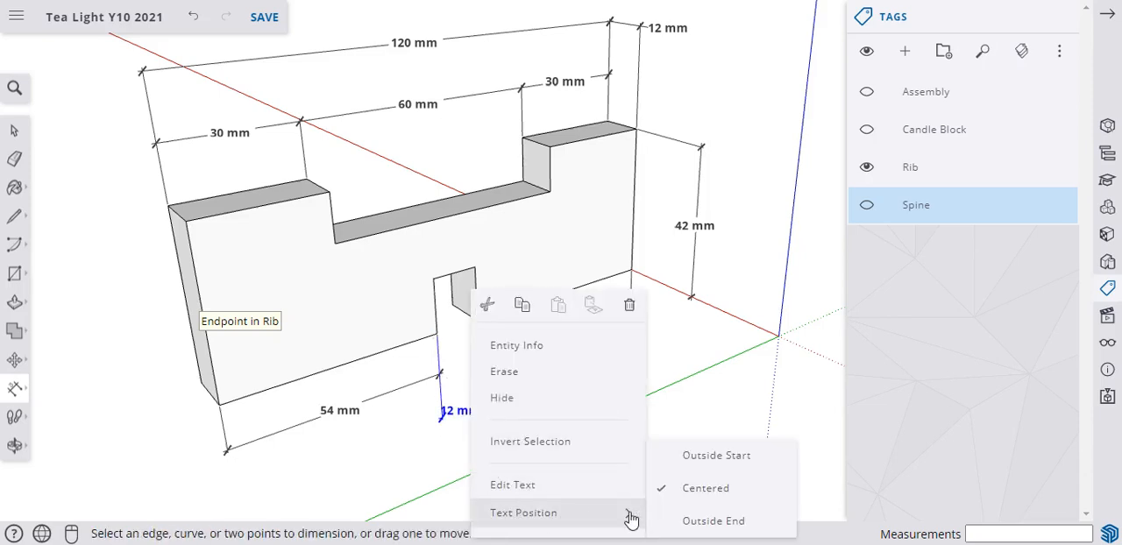
pyautogui.click(698, 521)
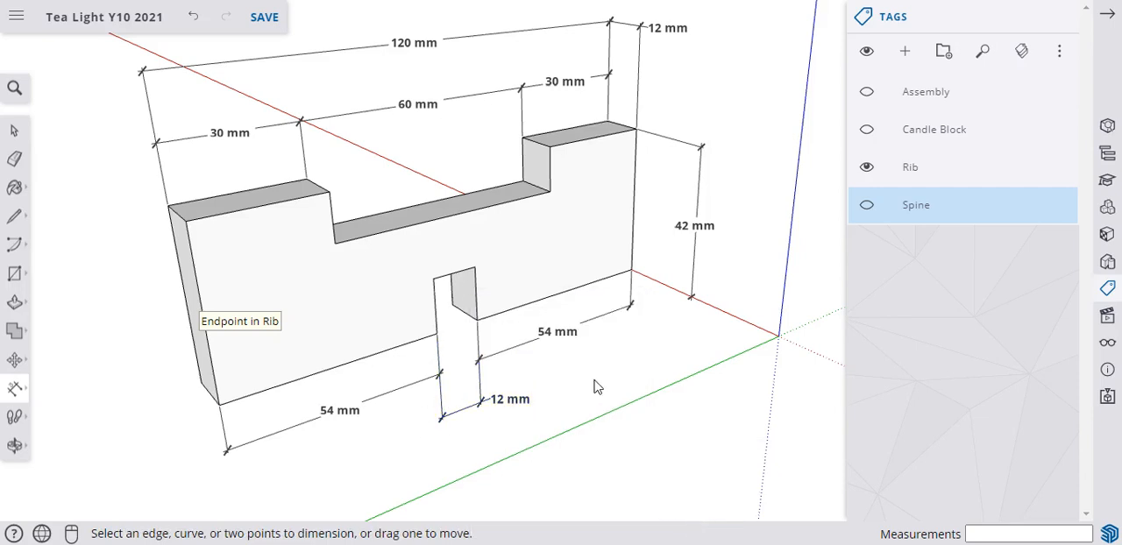
# Dimension the upper notch's depth and the vertical distance from its floor to the bottom notch's top, placing both on the rib's front face.
pyautogui.click(325, 202)
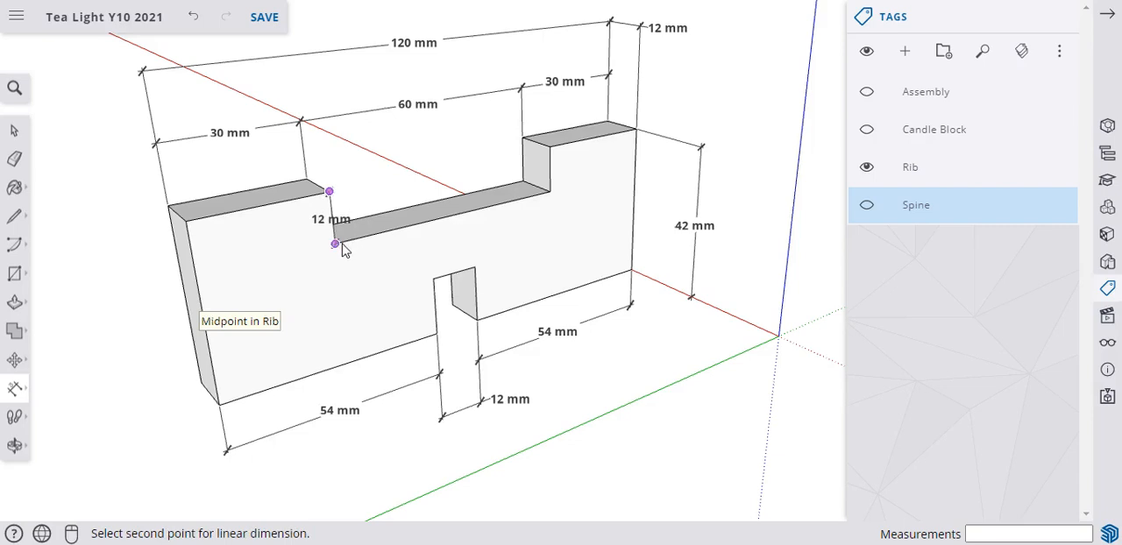
pyautogui.click(335, 243)
pyautogui.click(260, 261)
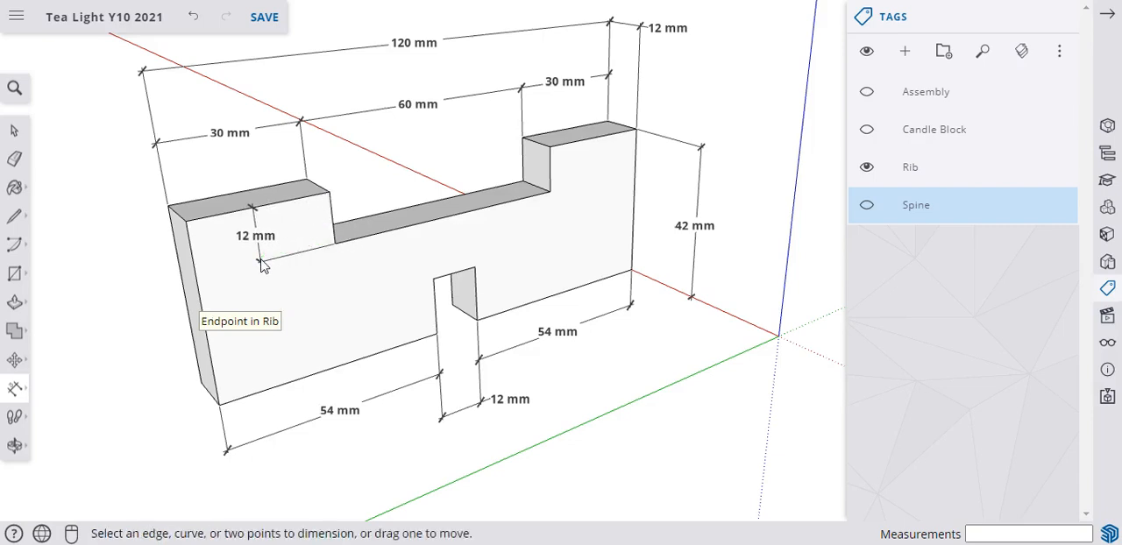
pyautogui.click(335, 243)
pyautogui.click(433, 278)
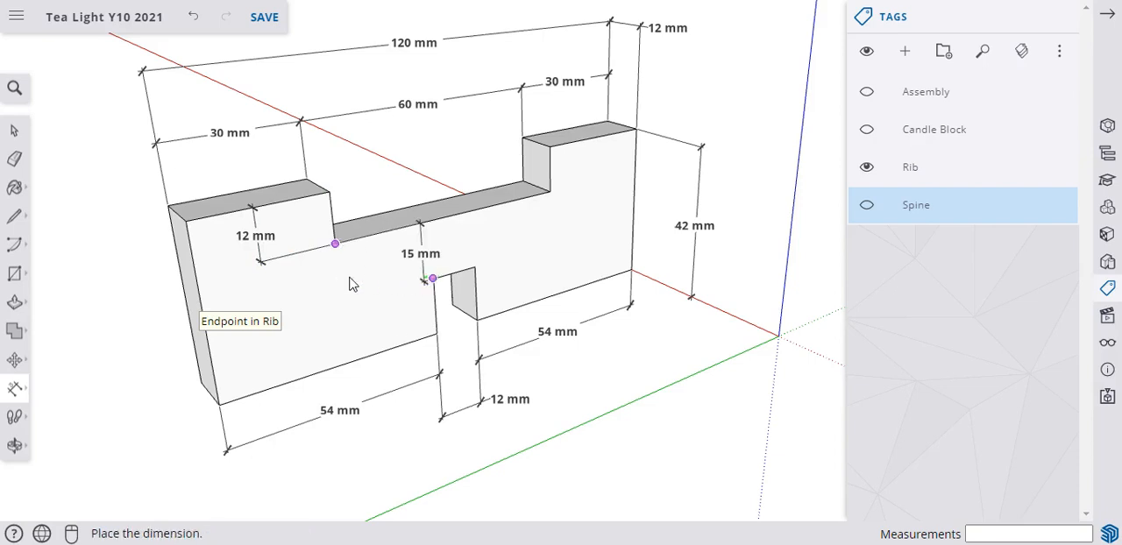
pyautogui.click(267, 292)
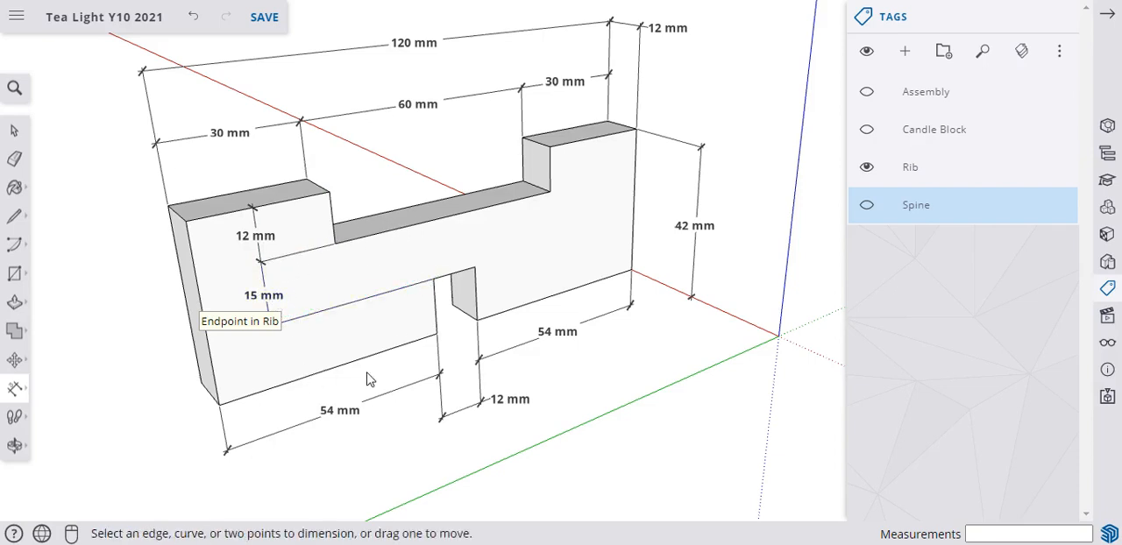
# Dimension the bottom notch's height, placing it on the front face in line below the other two vertical dimensions.
pyautogui.click(436, 333)
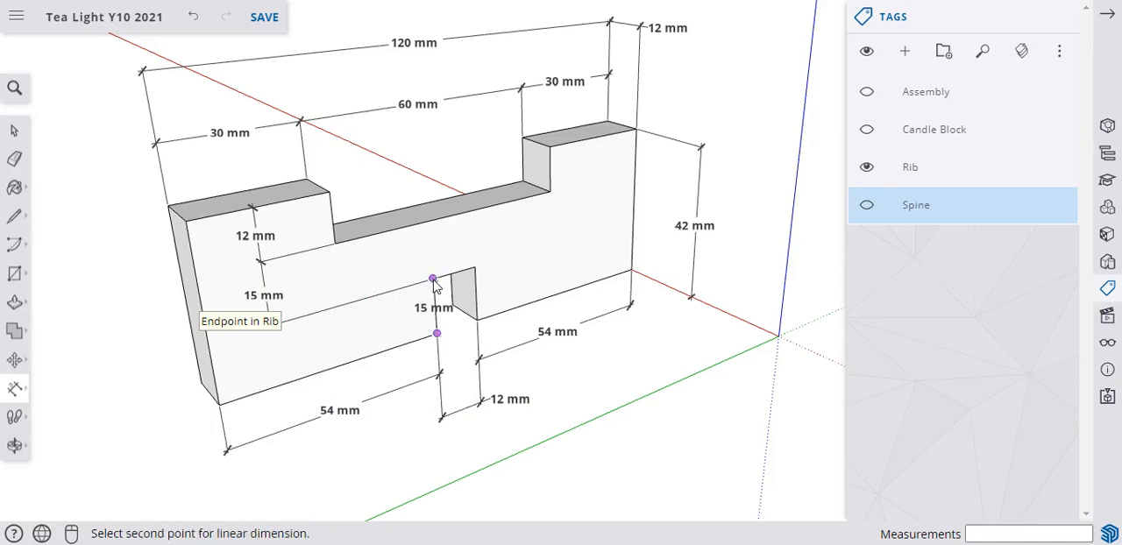
pyautogui.click(433, 279)
pyautogui.click(267, 338)
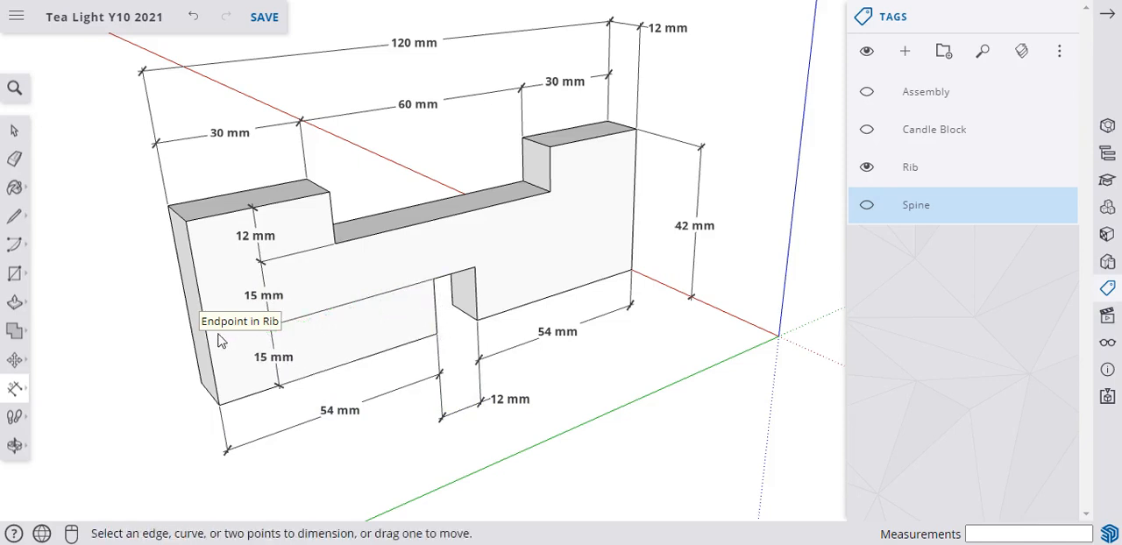
pyautogui.click(14, 130)
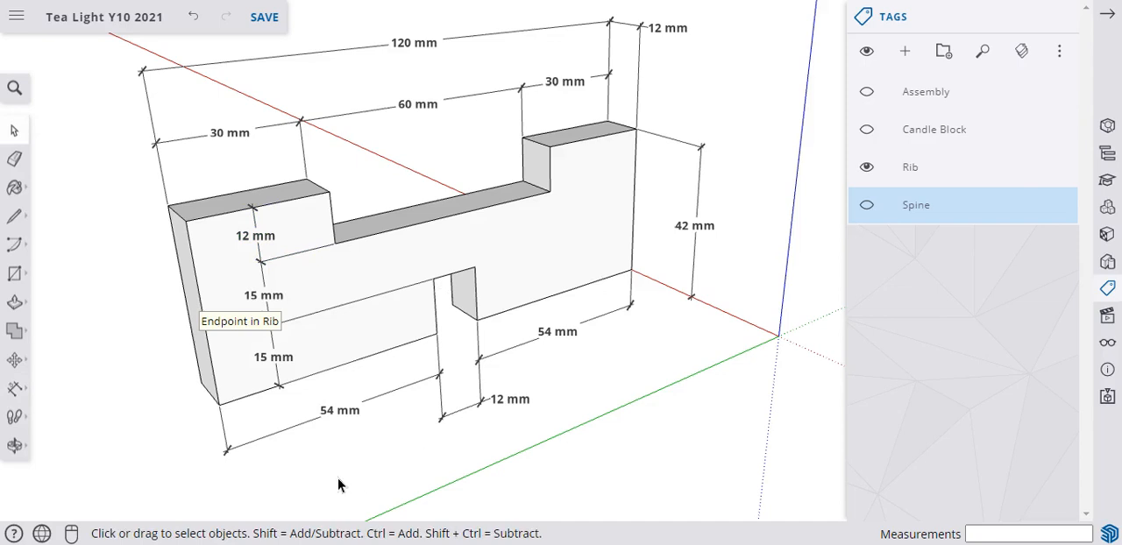
pyautogui.scroll(-1, 325, 508)
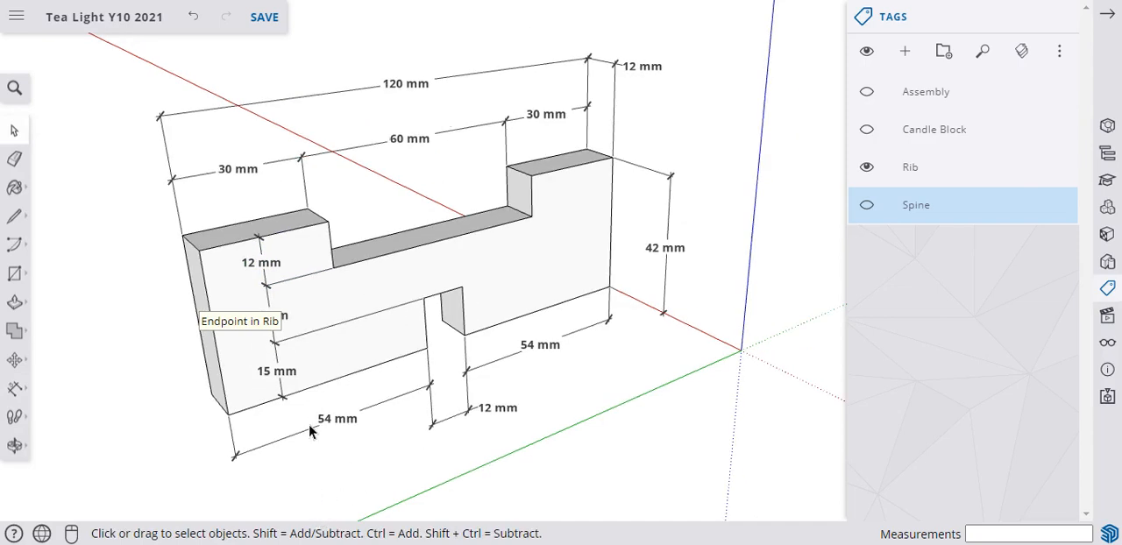
pyautogui.scroll(-1, 306, 500)
pyautogui.scroll(2, 461, 66)
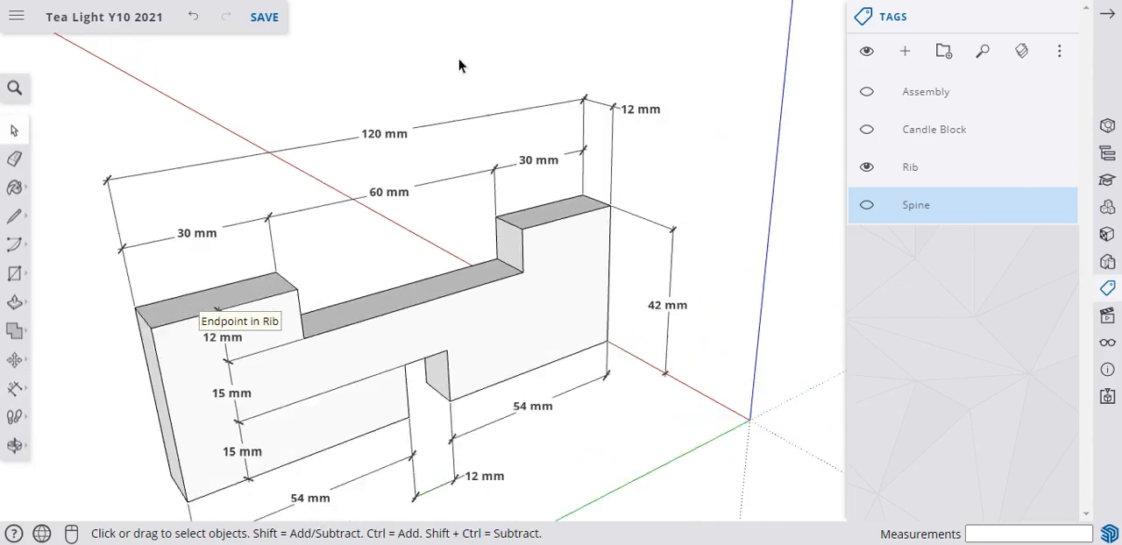
pyautogui.scroll(-1, 513, 80)
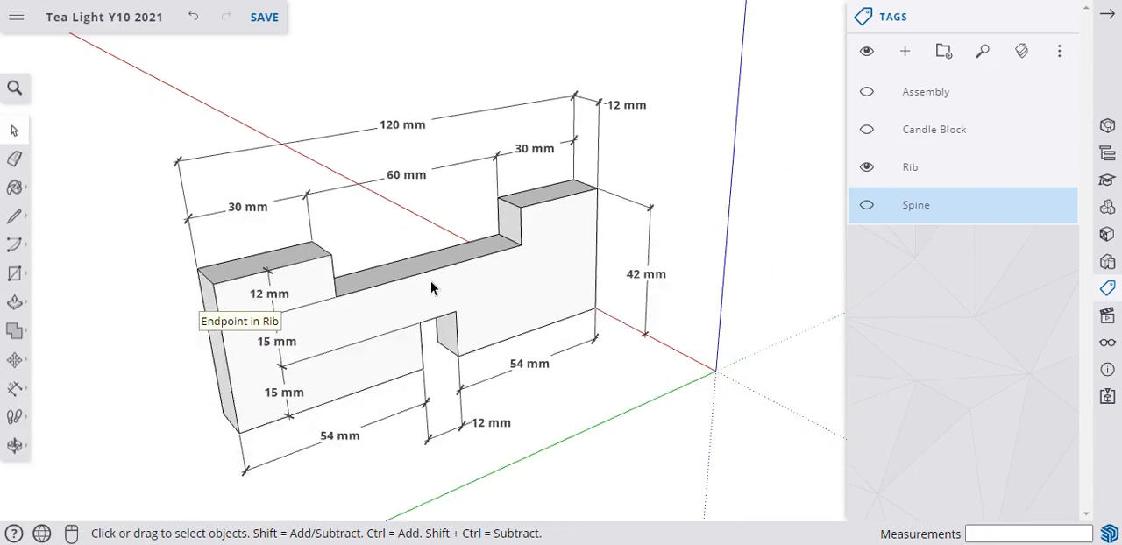
pyautogui.scroll(1, 429, 290)
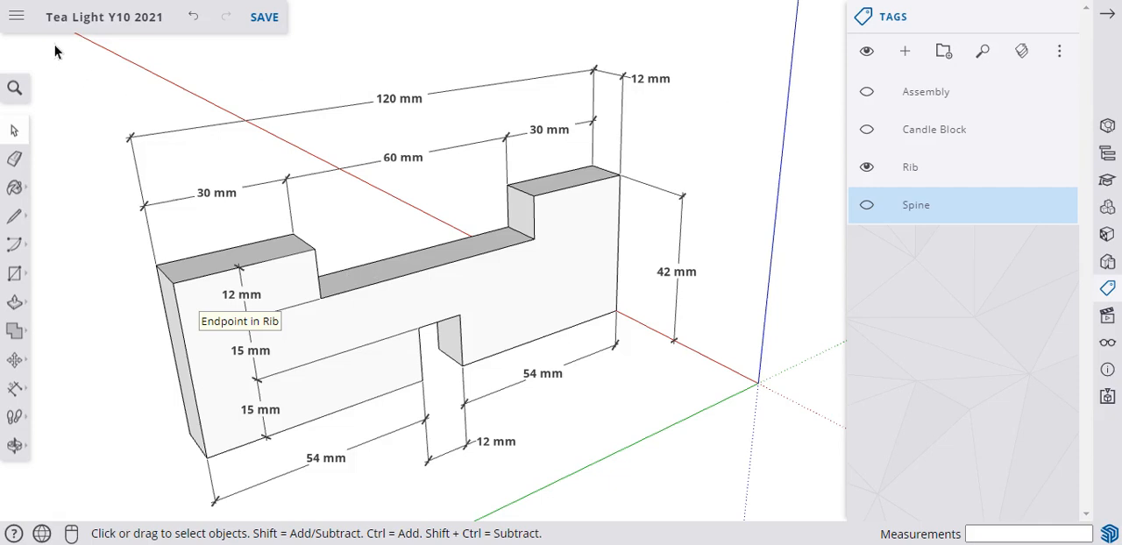
pyautogui.moveTo(54, 42); pyautogui.dragTo(836, 526)
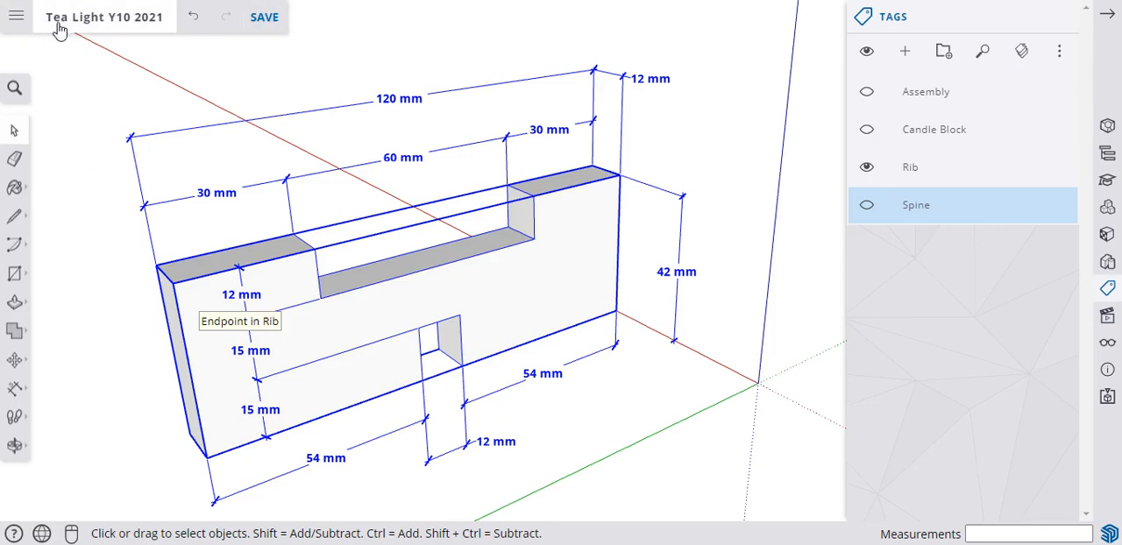
pyautogui.click(723, 440)
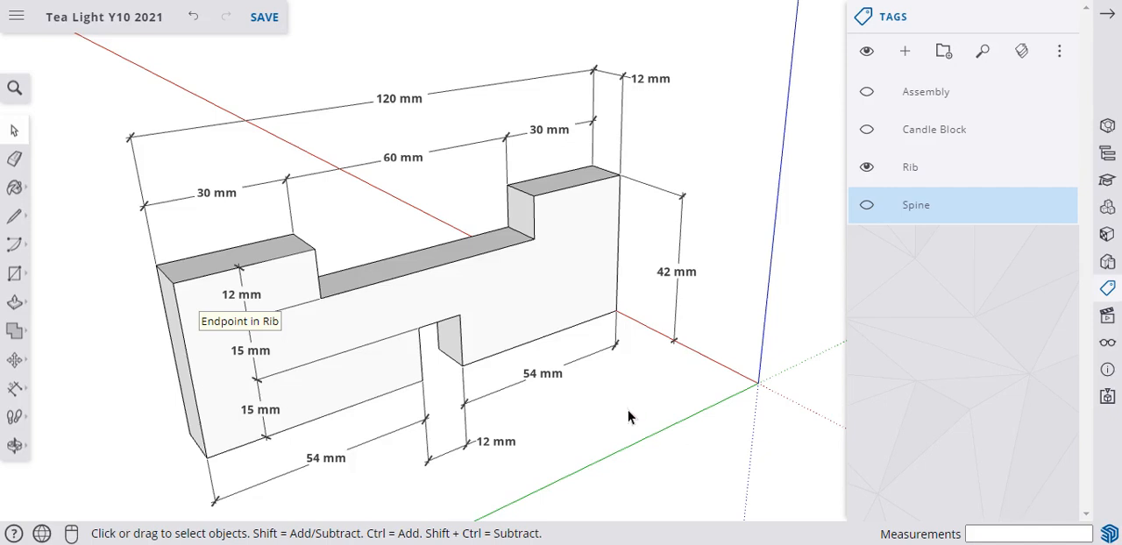
# Toggle the Rib tag off and back on, and show the Candle Block, Assembly and Spine tags.
pyautogui.click(865, 168)
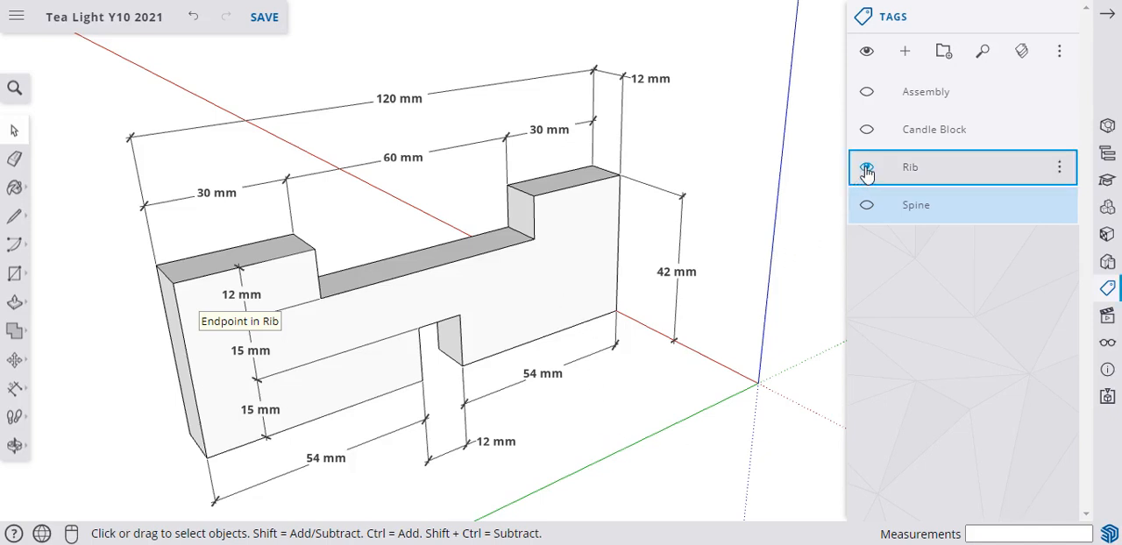
pyautogui.click(866, 168)
pyautogui.click(866, 168)
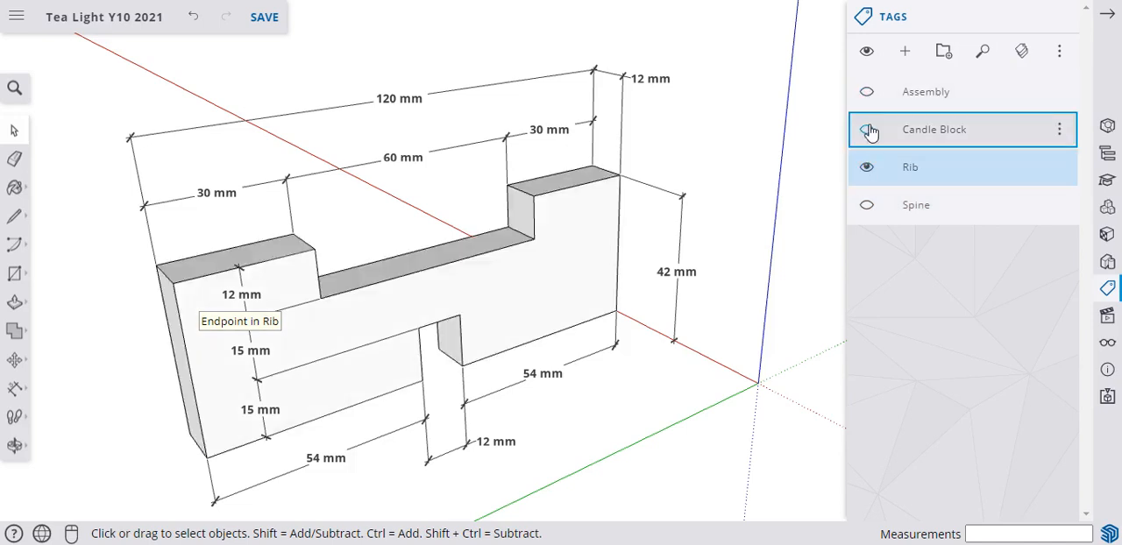
pyautogui.click(866, 128)
pyautogui.click(867, 92)
pyautogui.click(866, 205)
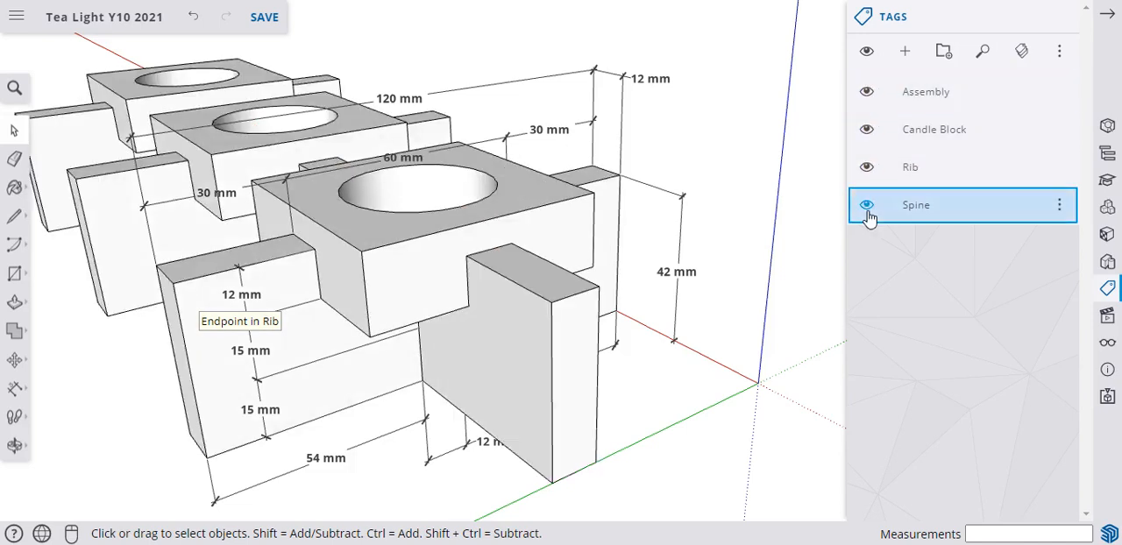
# Hide the Spine, Rib, Candle Block and Assembly tags to isolate the untagged dimensions.
pyautogui.click(866, 206)
pyautogui.click(866, 168)
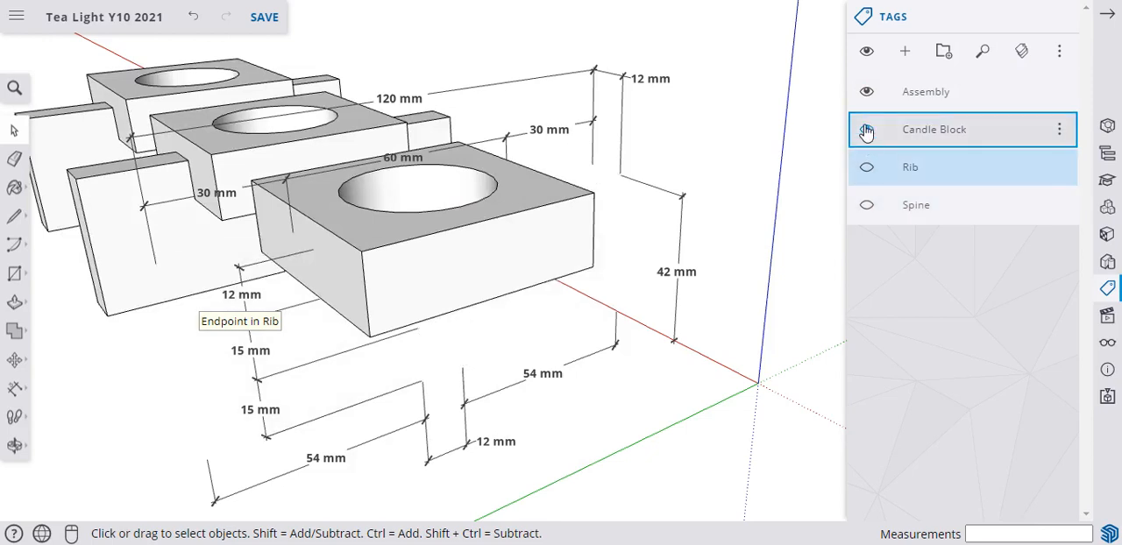
pyautogui.click(866, 129)
pyautogui.click(867, 92)
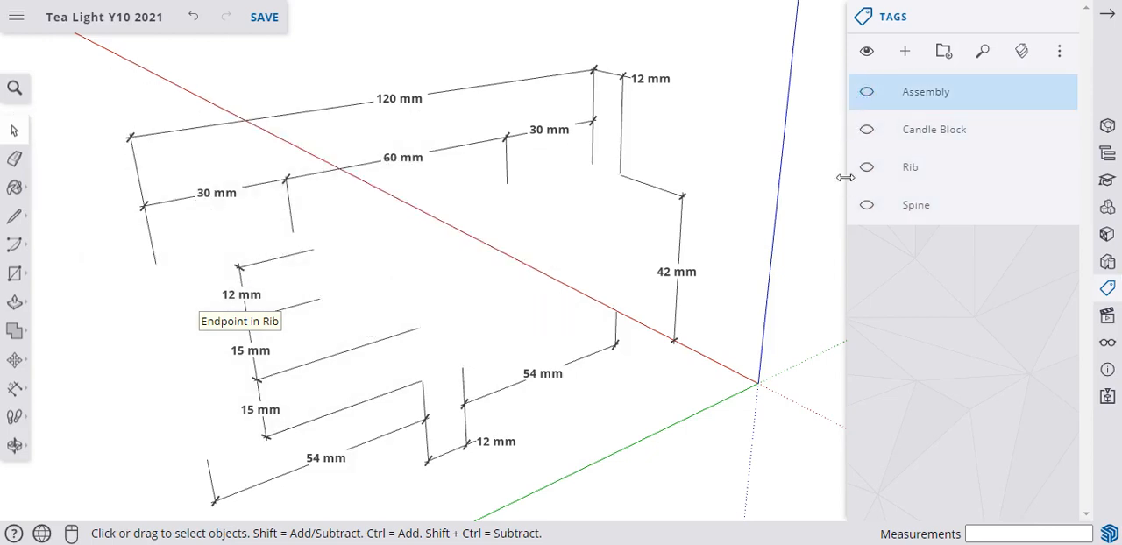
# Create a new tag named z_Rib.
pyautogui.click(905, 51)
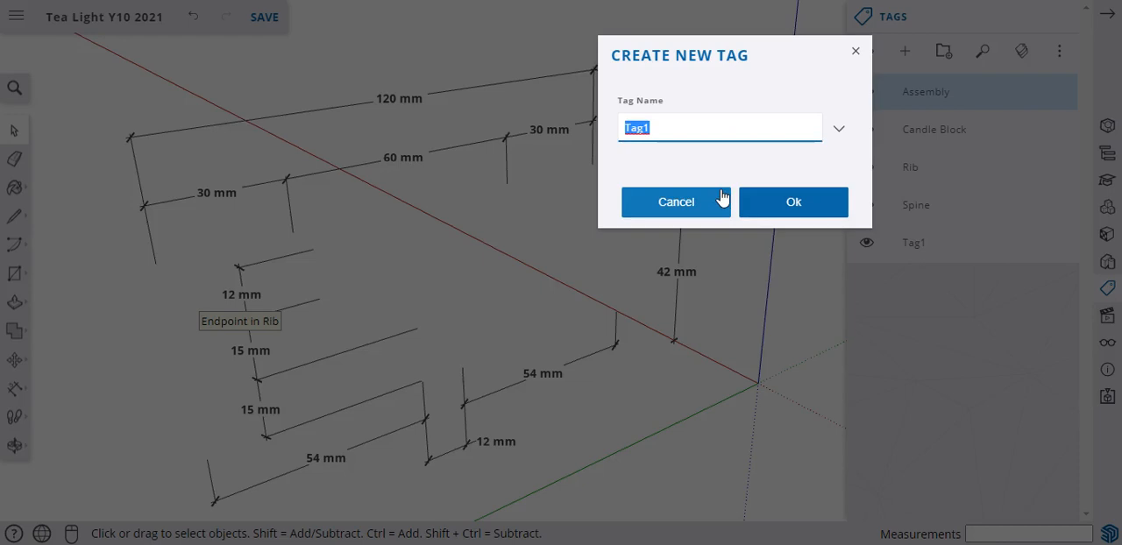
pyautogui.write('z_Rib')
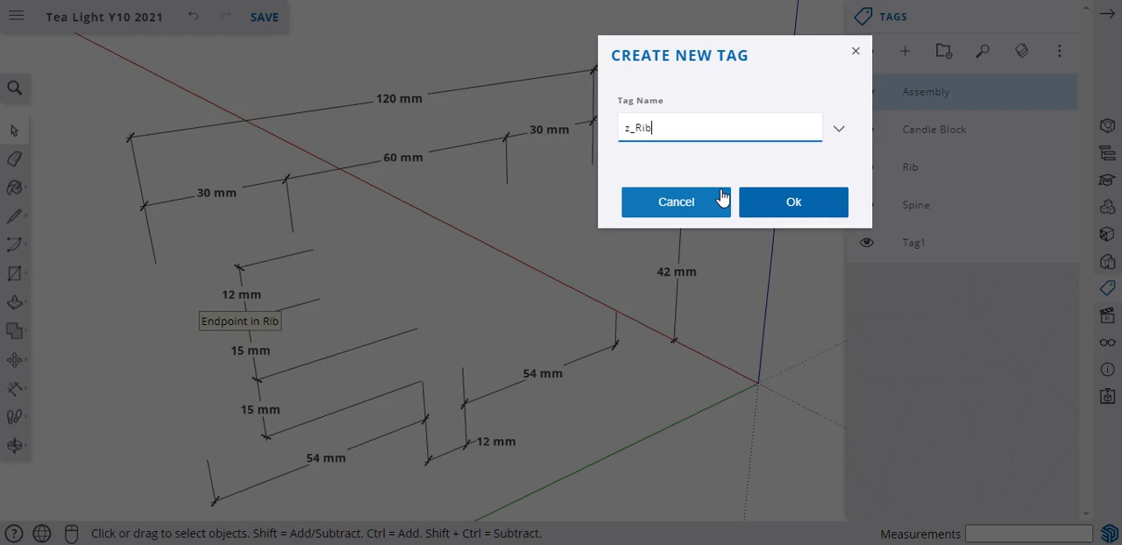
pyautogui.press('Return')
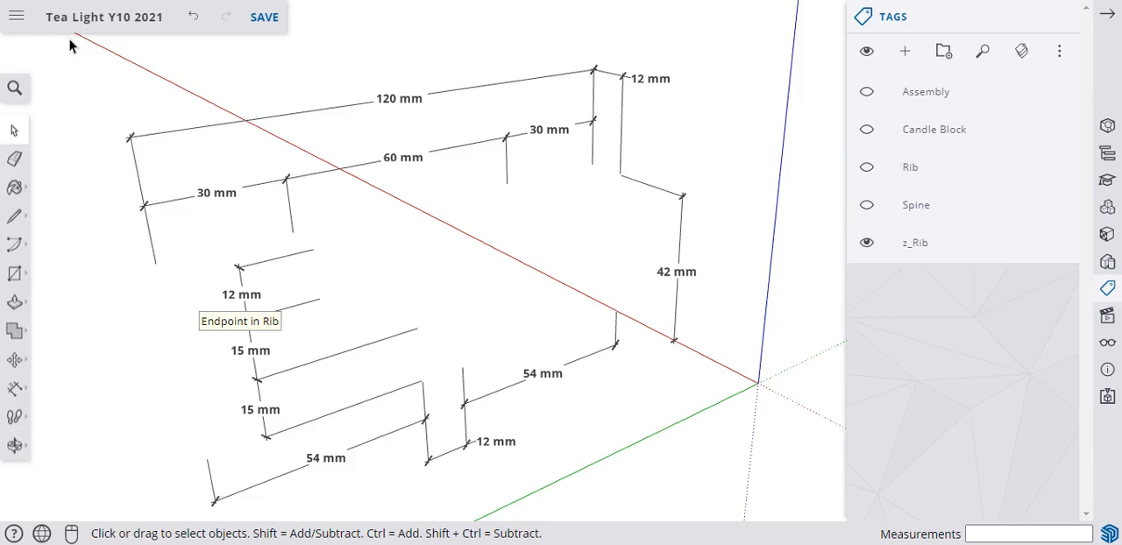
# Select all of the rib's linear dimensions and assign them to the z_Rib tag.
pyautogui.moveTo(70, 45); pyautogui.dragTo(761, 521)
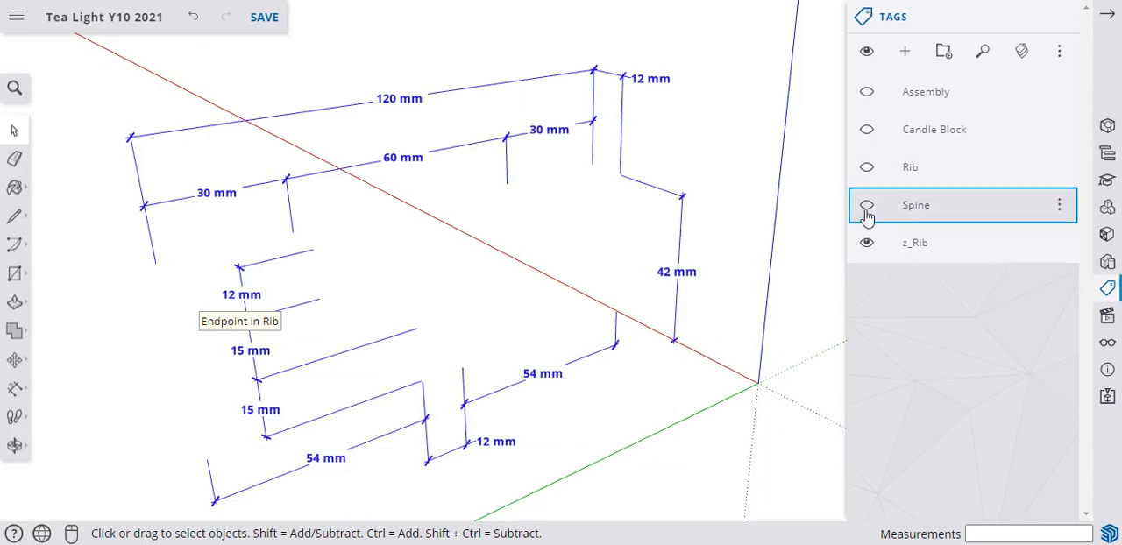
pyautogui.click(1107, 125)
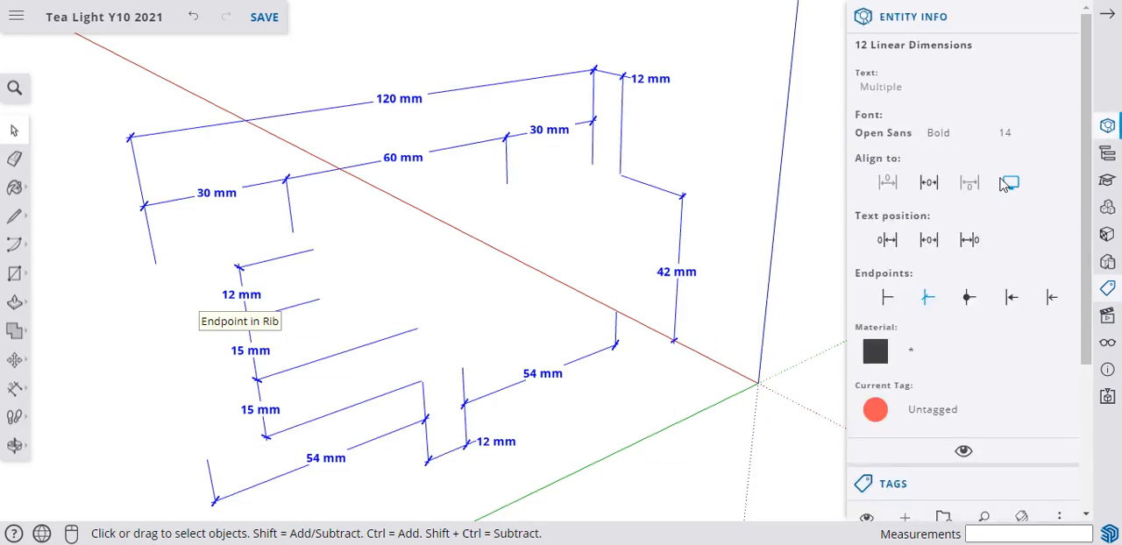
pyautogui.click(931, 412)
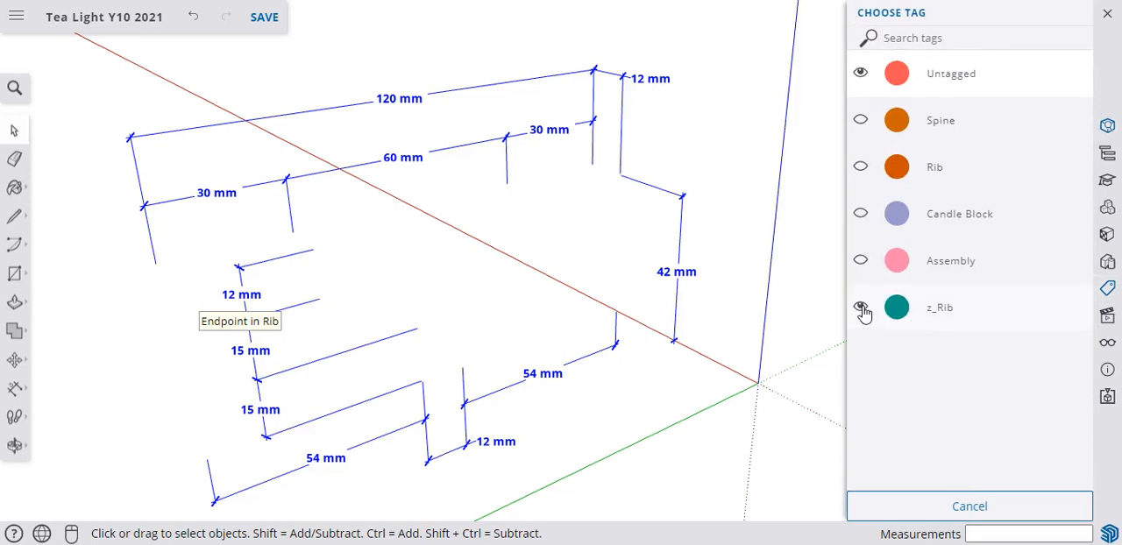
pyautogui.click(910, 317)
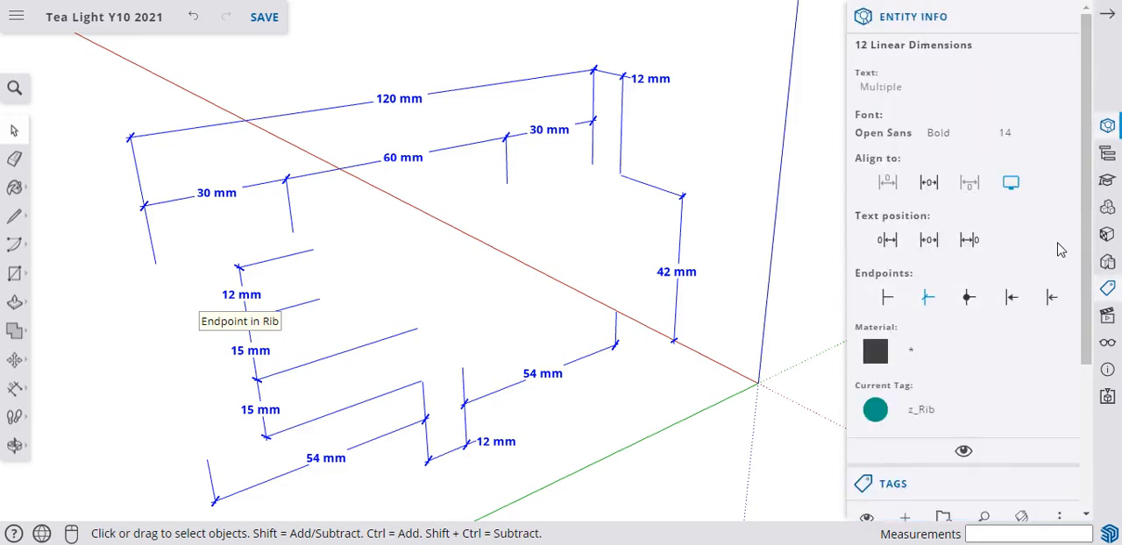
# Make the Rib tag visible together with its dimensions and clear the selection.
pyautogui.scroll(-3, 915, 228)
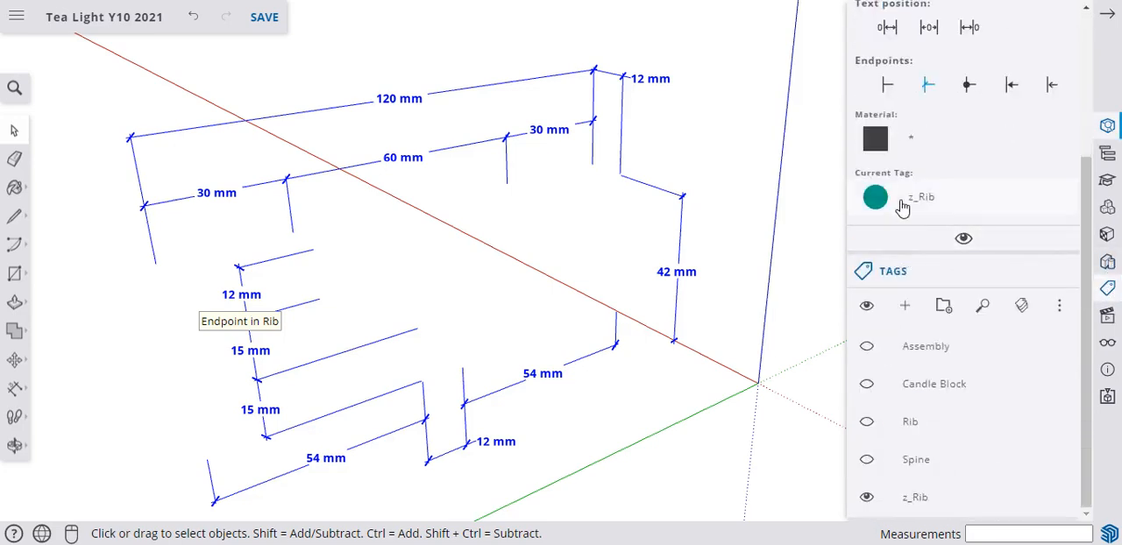
pyautogui.click(866, 421)
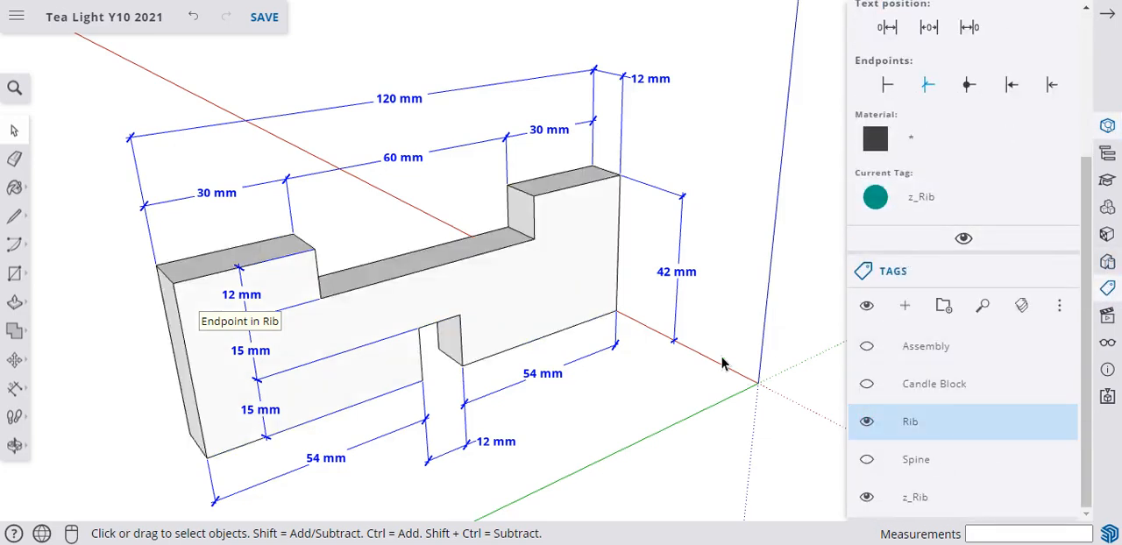
pyautogui.click(793, 284)
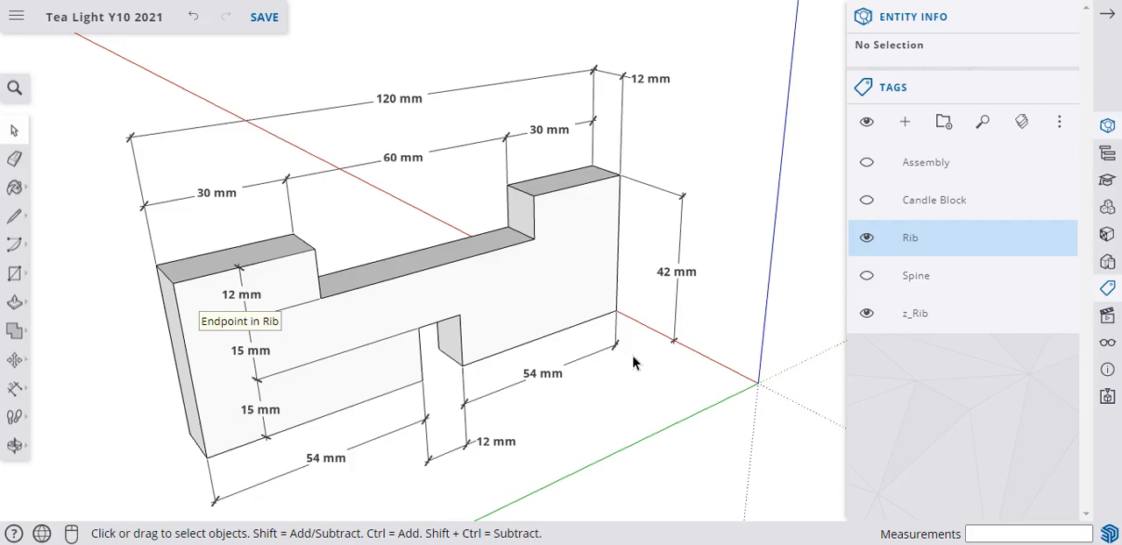
# Export the dimensioned rib view as a PNG image at 1366 by 665 px and close the export screen.
pyautogui.click(16, 17)
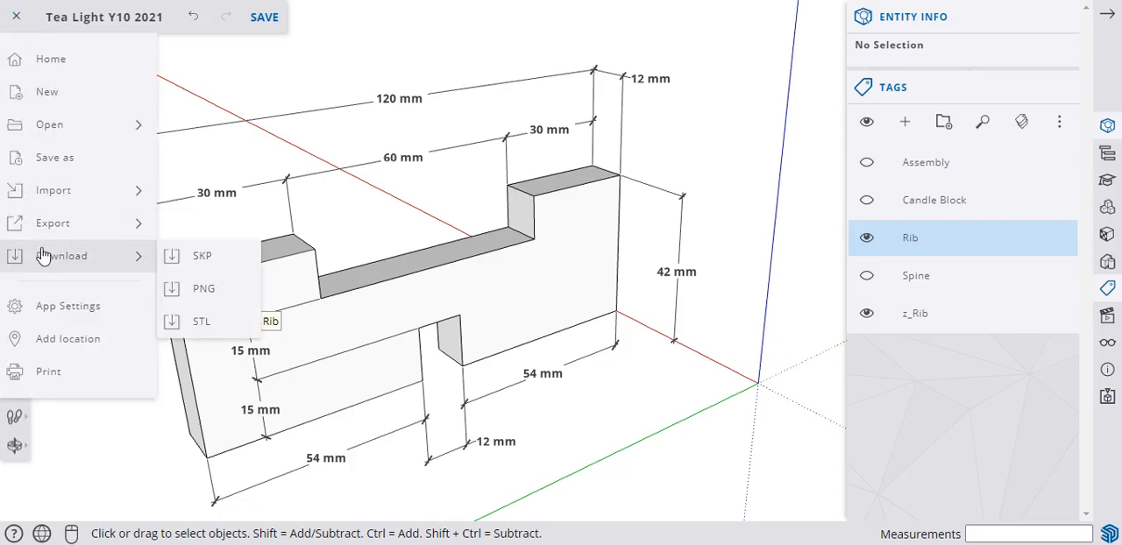
pyautogui.moveTo(26, 226)
pyautogui.moveTo(77, 254)
pyautogui.click(196, 291)
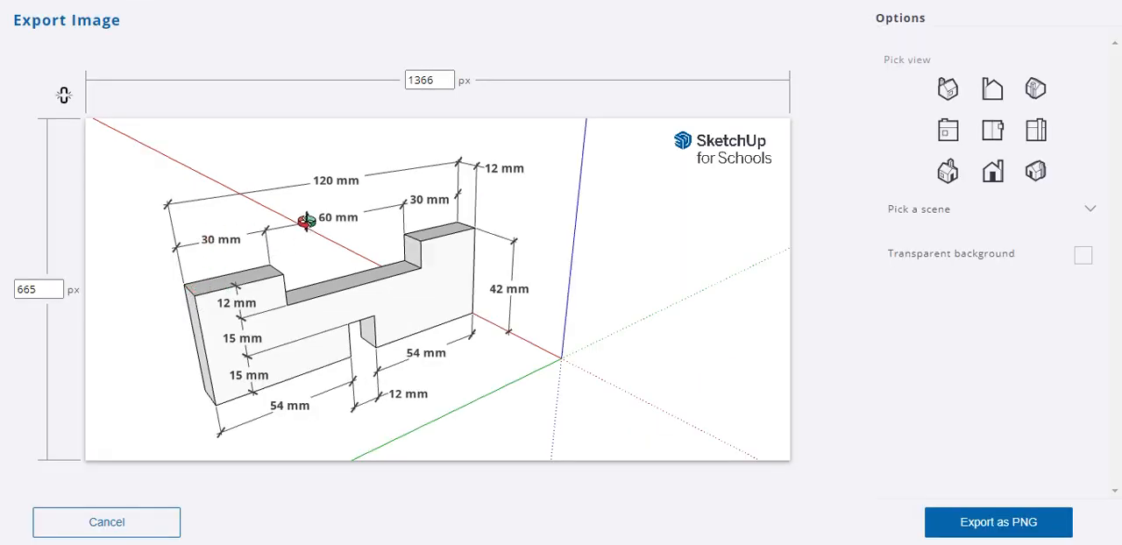
pyautogui.click(1009, 533)
pyautogui.click(152, 530)
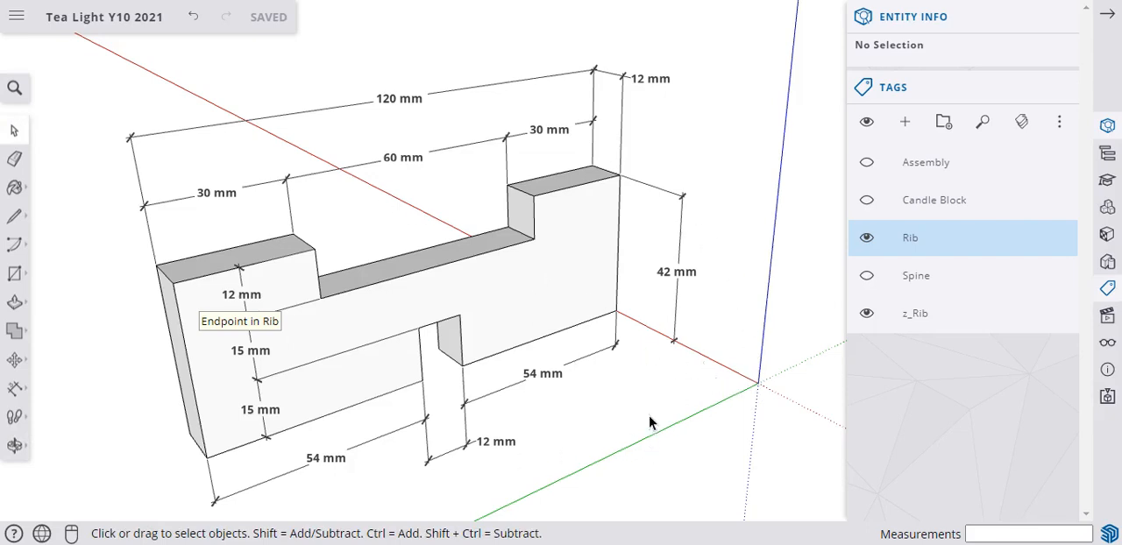
# Turn off the display of the axes around the rib.
pyautogui.click(1107, 342)
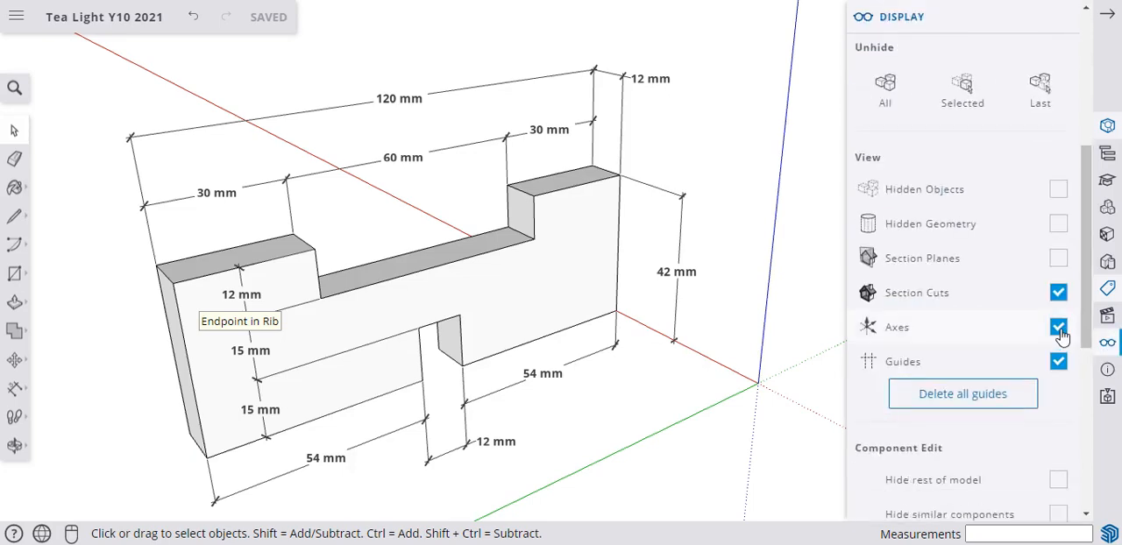
pyautogui.click(1059, 328)
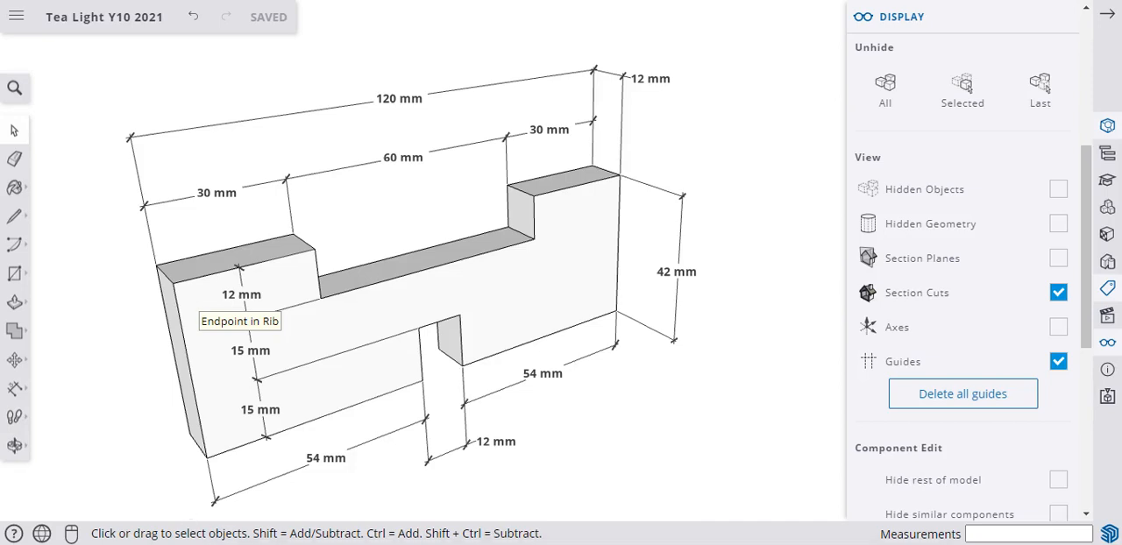
# Switch to Snipping Tool and capture a new snip of the whole dimensioned rib view.
pyautogui.moveTo(902, 282); pyautogui.dragTo(938, 43)
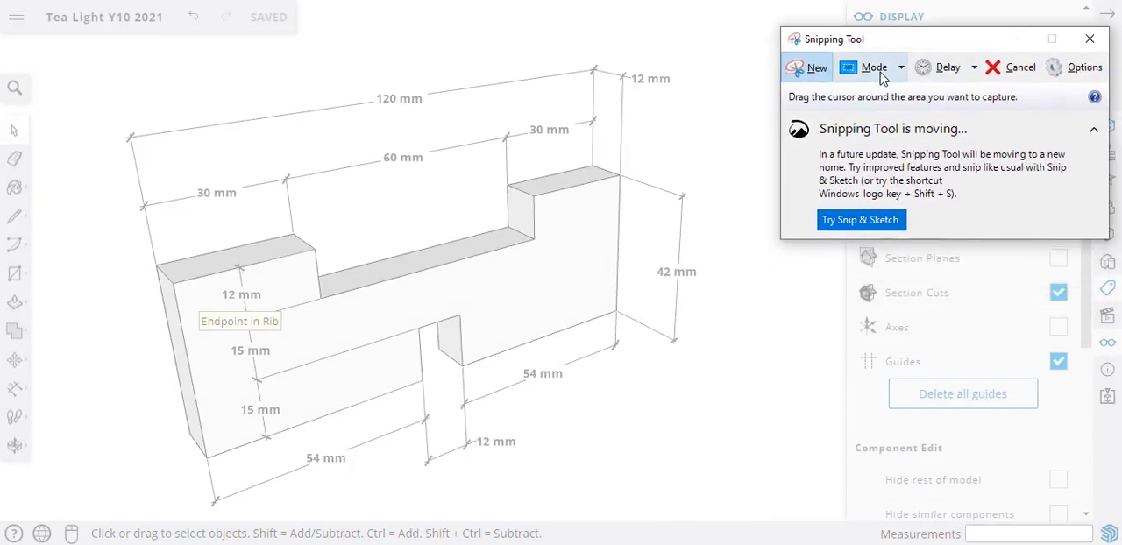
pyautogui.click(809, 68)
pyautogui.click(805, 76)
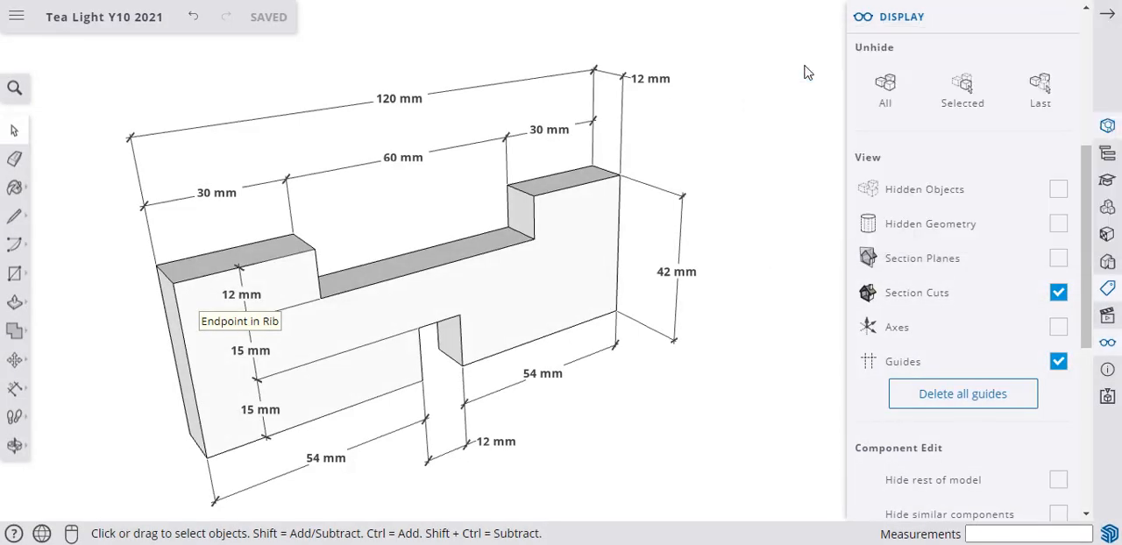
pyautogui.moveTo(77, 52); pyautogui.dragTo(736, 511)
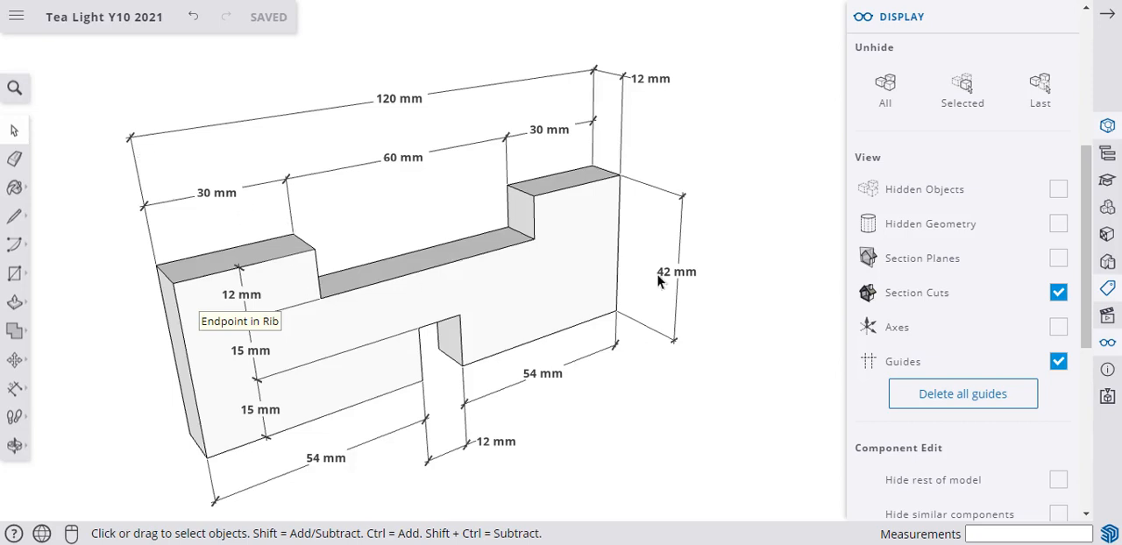
# Add a scene of the dimensioned rib view, saving the style changes as a new style.
pyautogui.click(1107, 317)
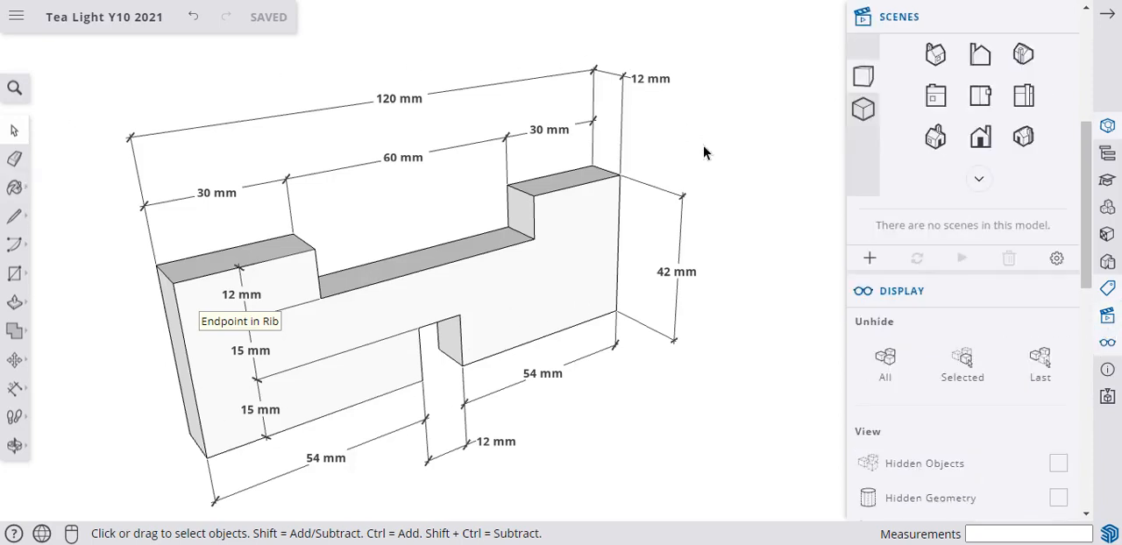
pyautogui.click(870, 263)
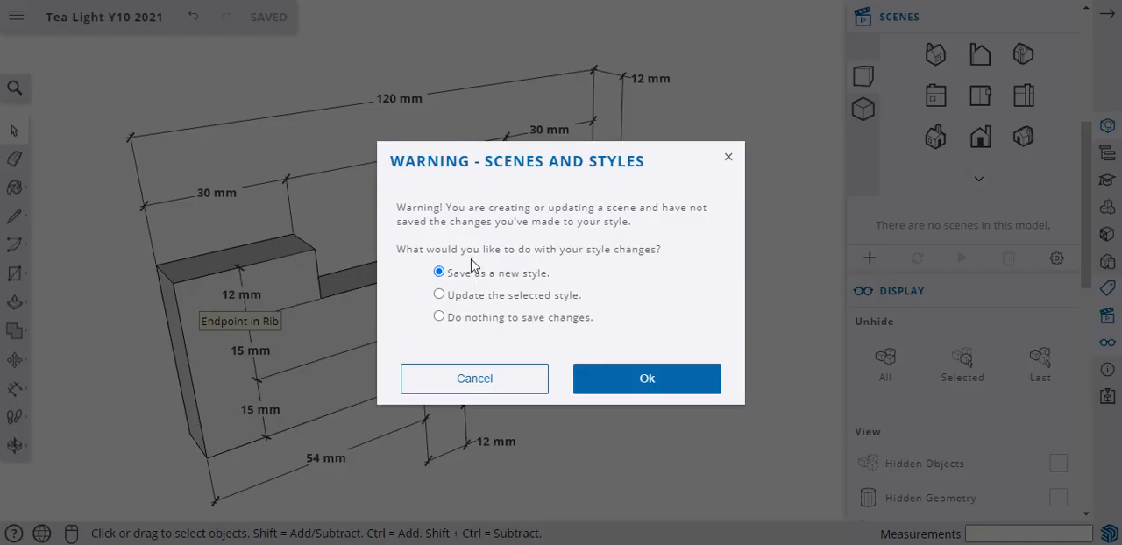
pyautogui.click(661, 390)
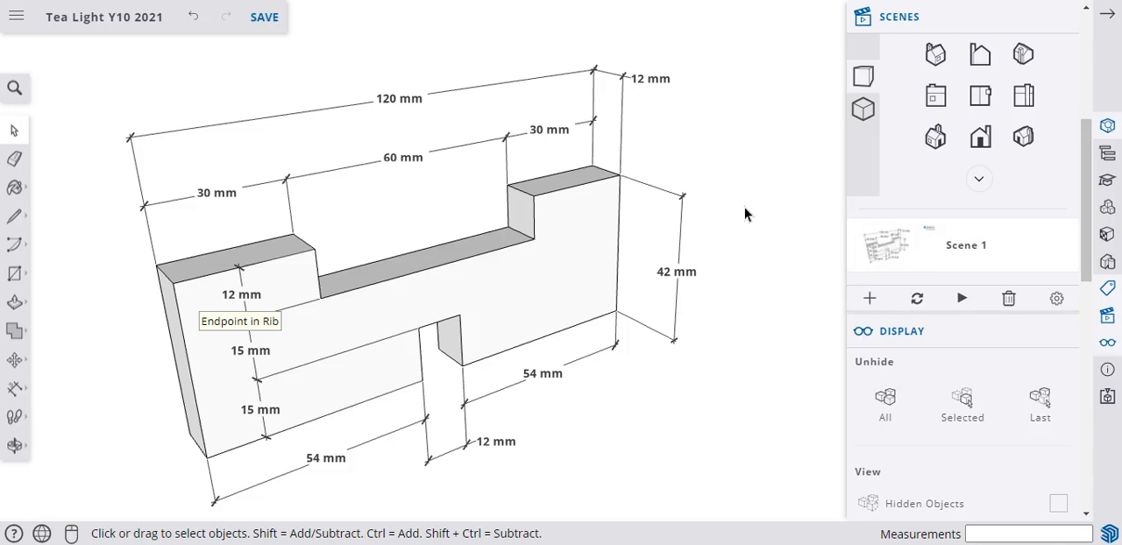
# Show the Assembly, Candle Block, Rib and Spine tags and hide the z_Rib dimensions tag.
pyautogui.scroll(4, 942, 254)
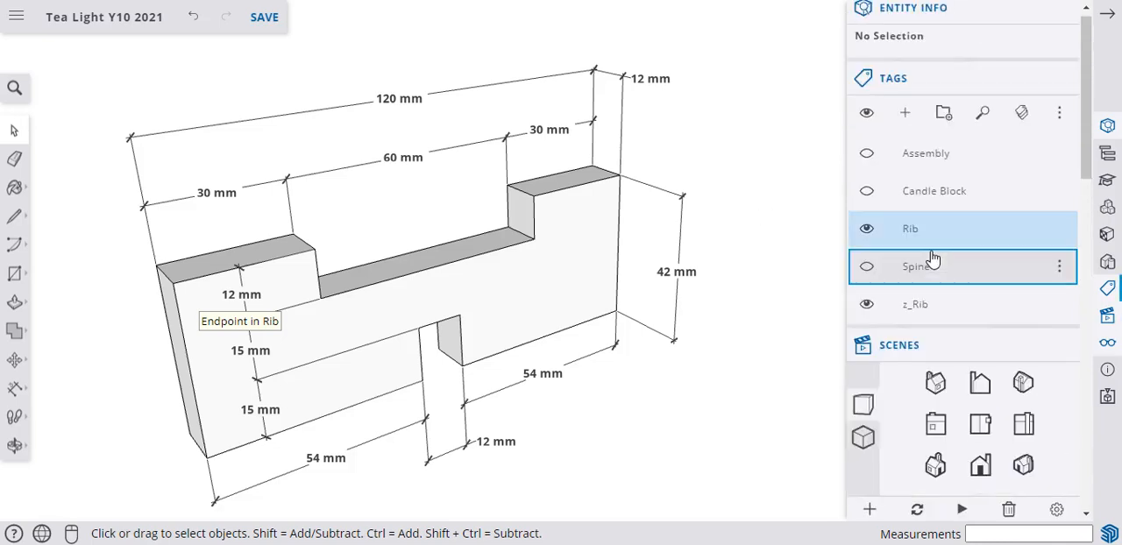
pyautogui.click(867, 167)
pyautogui.click(866, 200)
pyautogui.click(866, 238)
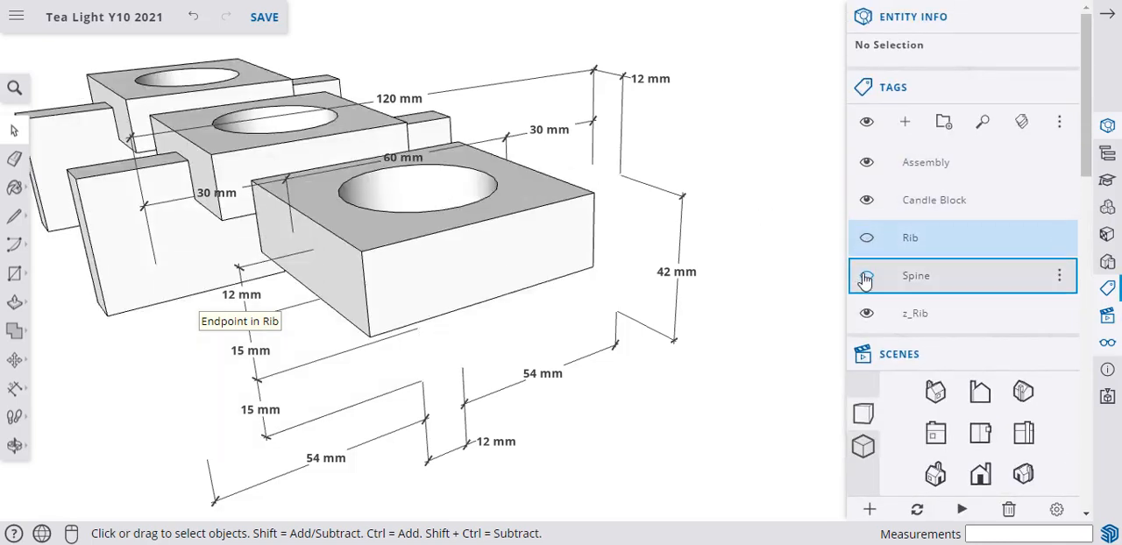
pyautogui.click(866, 277)
pyautogui.click(867, 239)
pyautogui.click(866, 313)
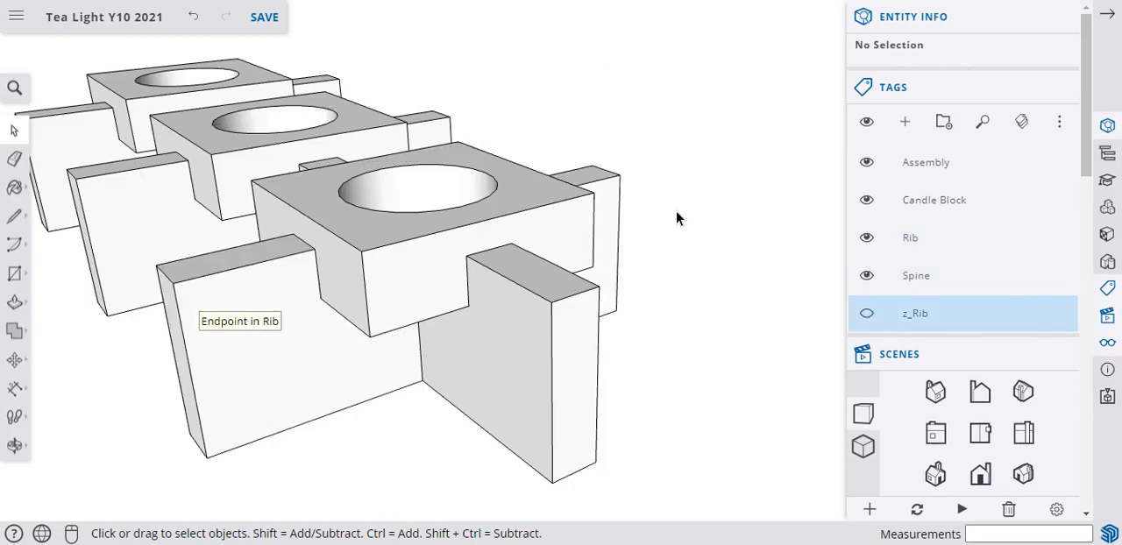
# View the full assembly from a different angle and recall Scene 1.
pyautogui.moveTo(676, 219); pyautogui.dragTo(181, 327, button='middle')
pyautogui.scroll(-5, 158, 353)
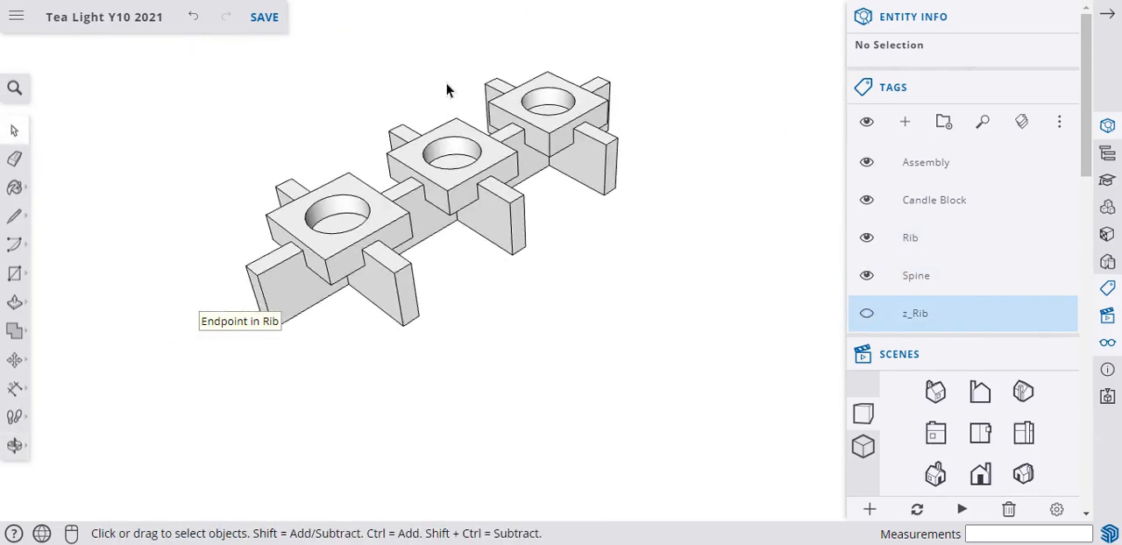
pyautogui.scroll(3, 448, 83)
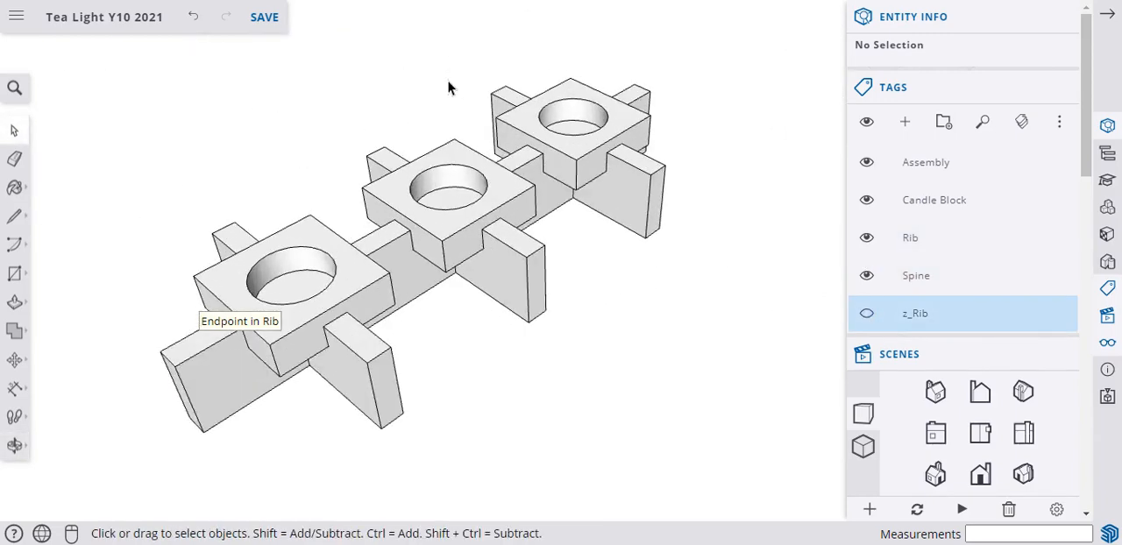
pyautogui.scroll(-5, 929, 263)
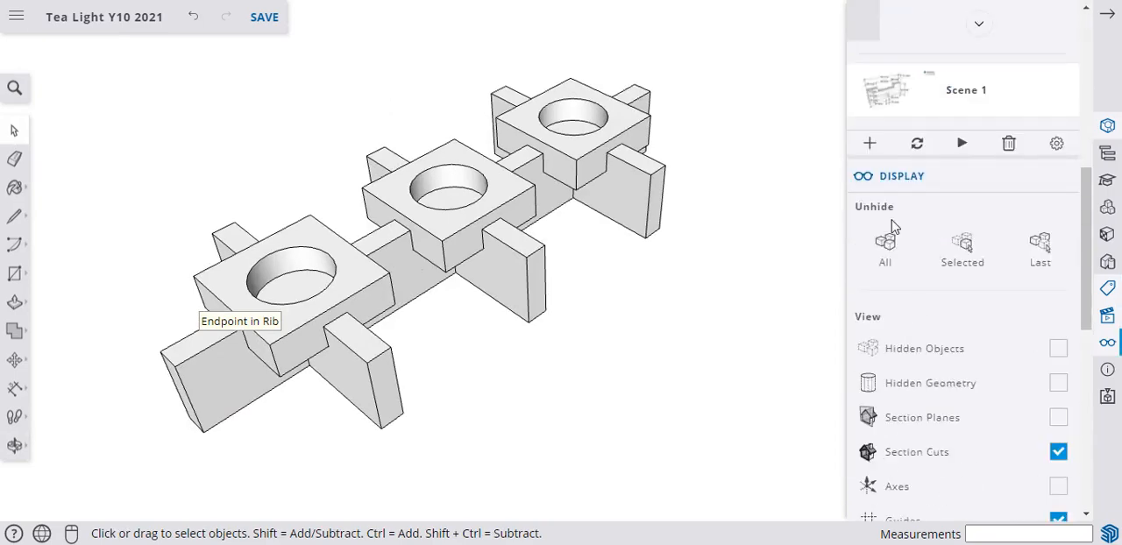
pyautogui.scroll(2, 891, 226)
pyautogui.click(882, 191)
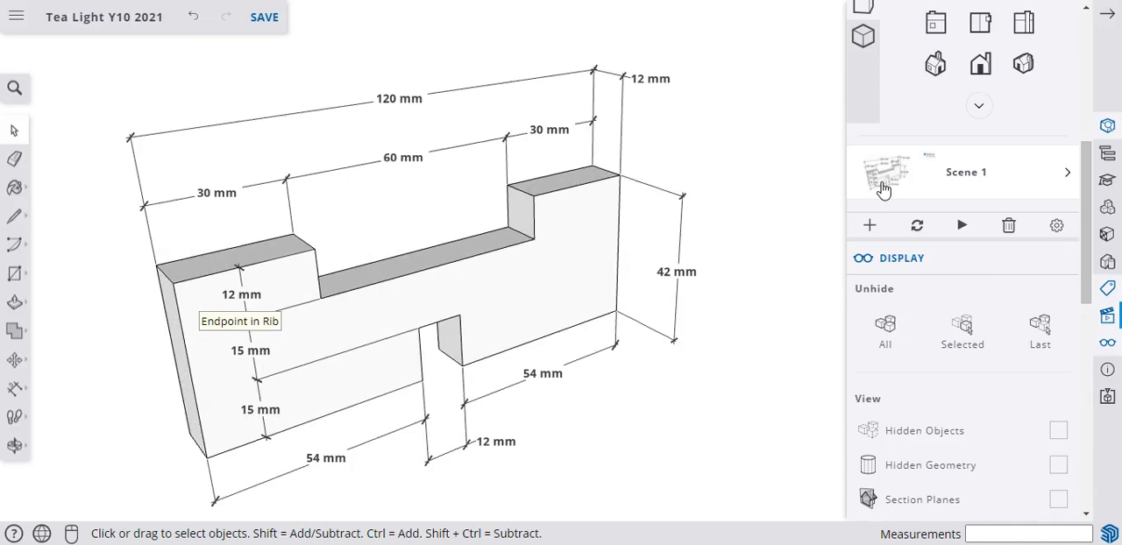
# Isolate the spine by showing the Spine tag and hiding the Rib and z_Rib tags.
pyautogui.scroll(3, 881, 192)
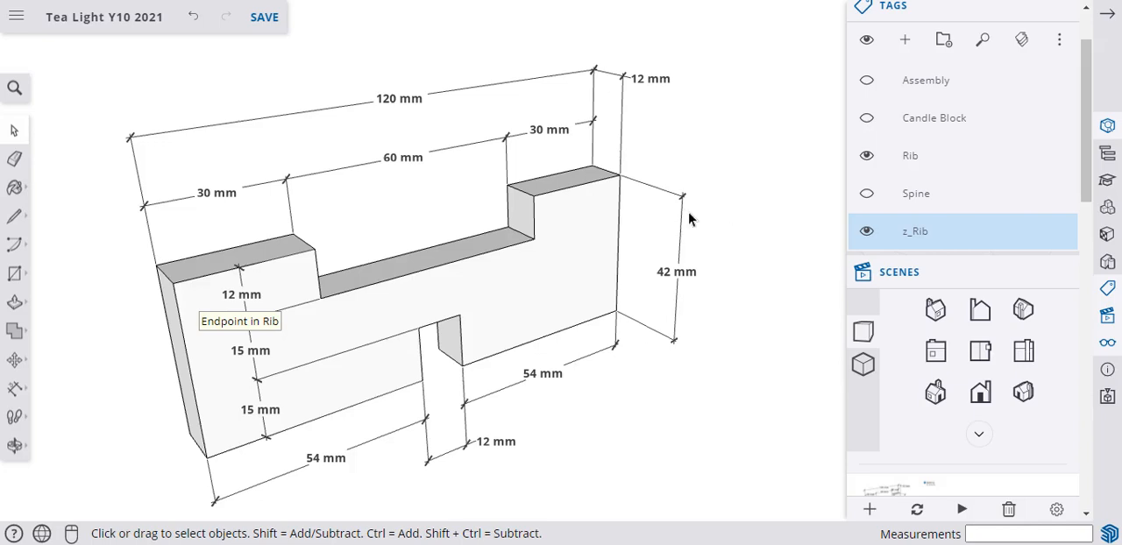
pyautogui.click(866, 193)
pyautogui.click(866, 155)
pyautogui.click(867, 235)
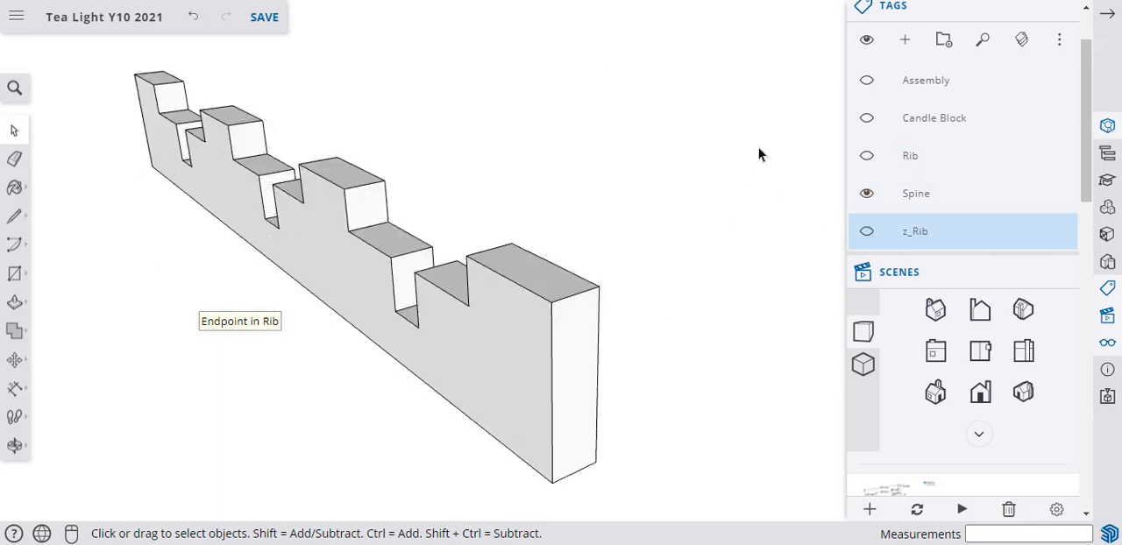
# Dimension the spine's overall length along its upper back edge, placing the dimension well above the part.
pyautogui.moveTo(736, 173); pyautogui.dragTo(278, 231, button='middle')
pyautogui.scroll(-3, 501, 241)
pyautogui.moveTo(501, 240)
pyautogui.mouseDown(button='middle')
pyautogui.moveTo(384, 161)
pyautogui.moveTo(426, 161)
pyautogui.moveTo(455, 182)
pyautogui.mouseUp(button='middle')
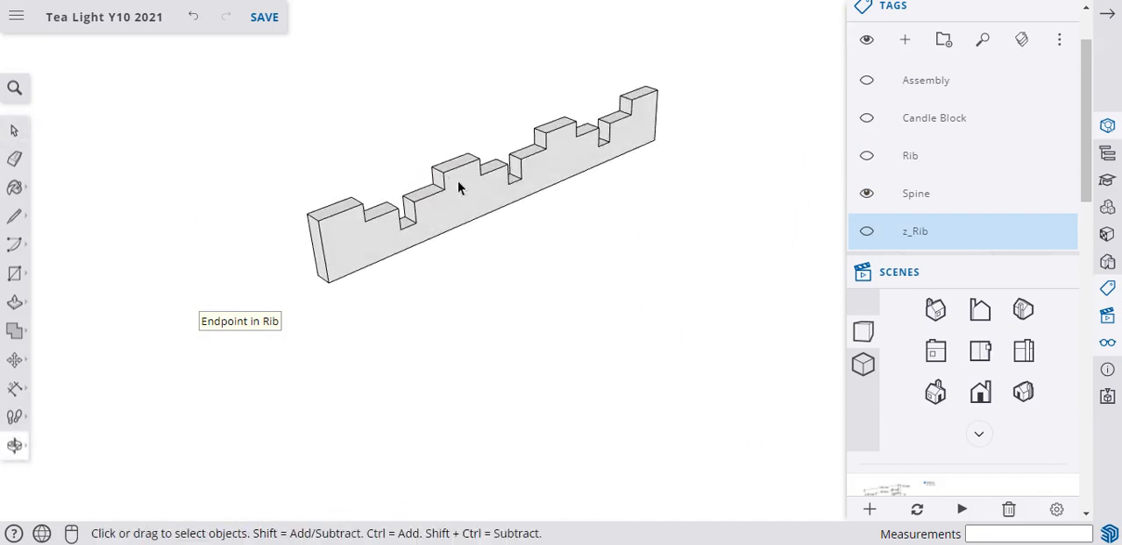
pyautogui.scroll(3, 552, 80)
pyautogui.scroll(-1, 551, 80)
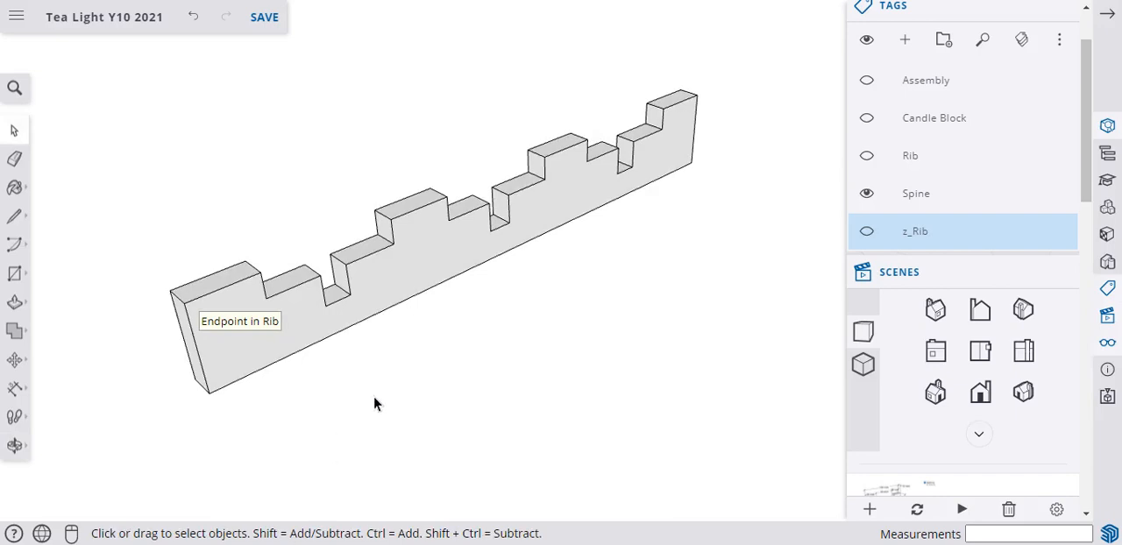
pyautogui.moveTo(451, 342); pyautogui.dragTo(391, 288, button='middle')
pyautogui.scroll(1, 539, 110)
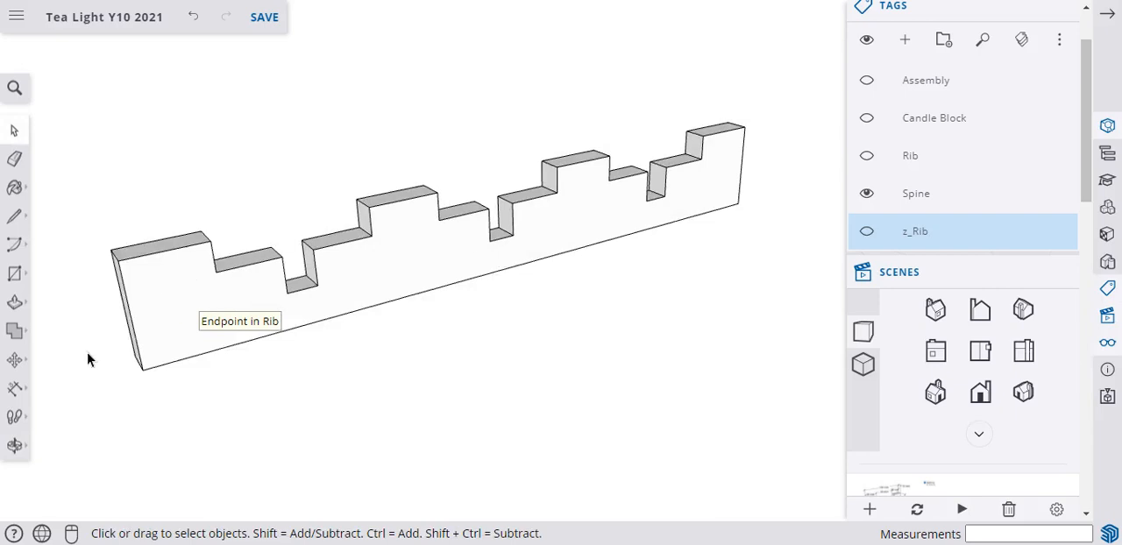
pyautogui.click(12, 388)
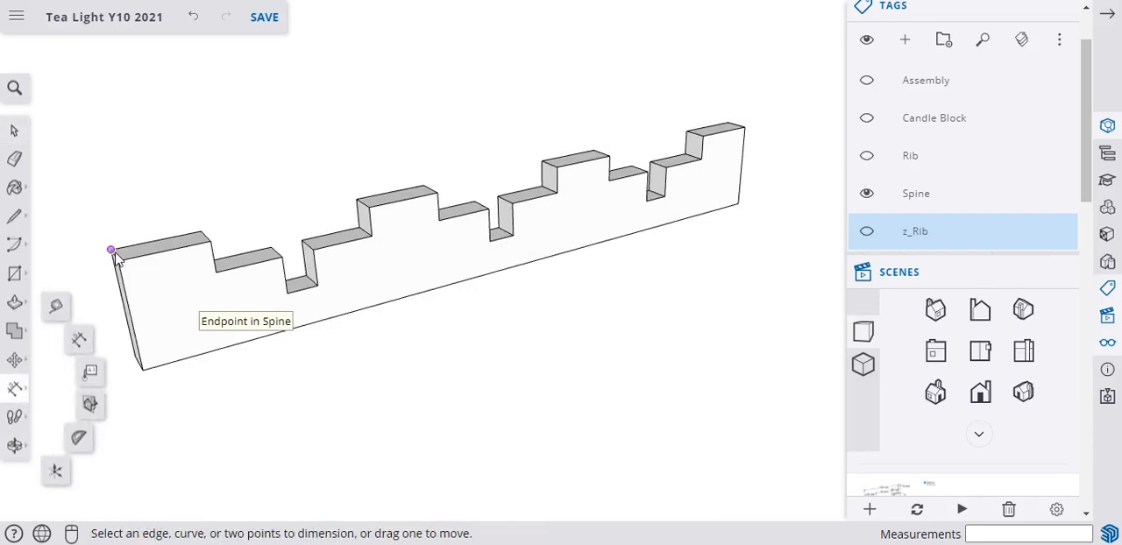
pyautogui.click(112, 251)
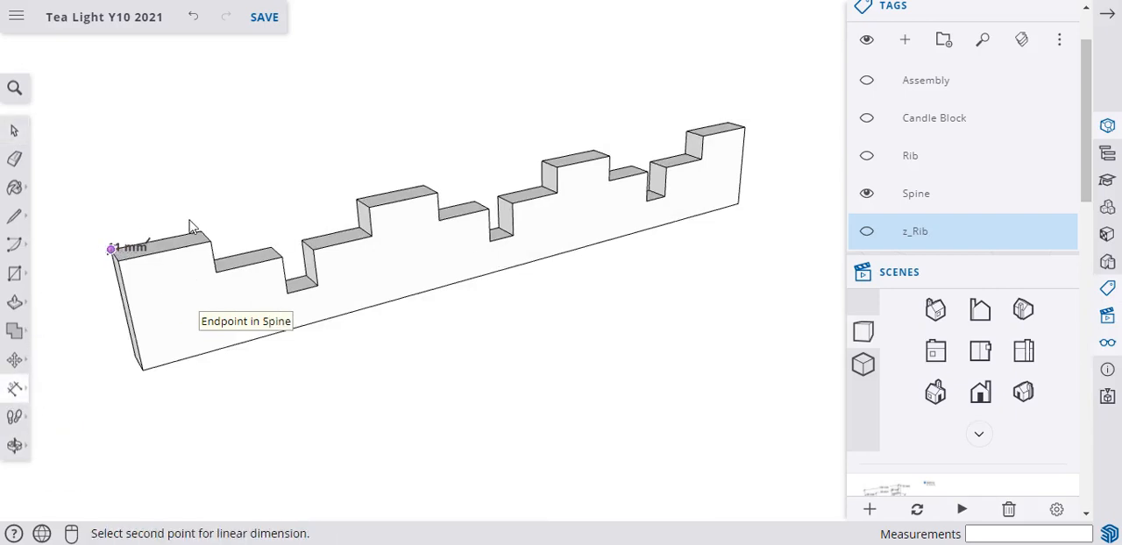
pyautogui.click(729, 122)
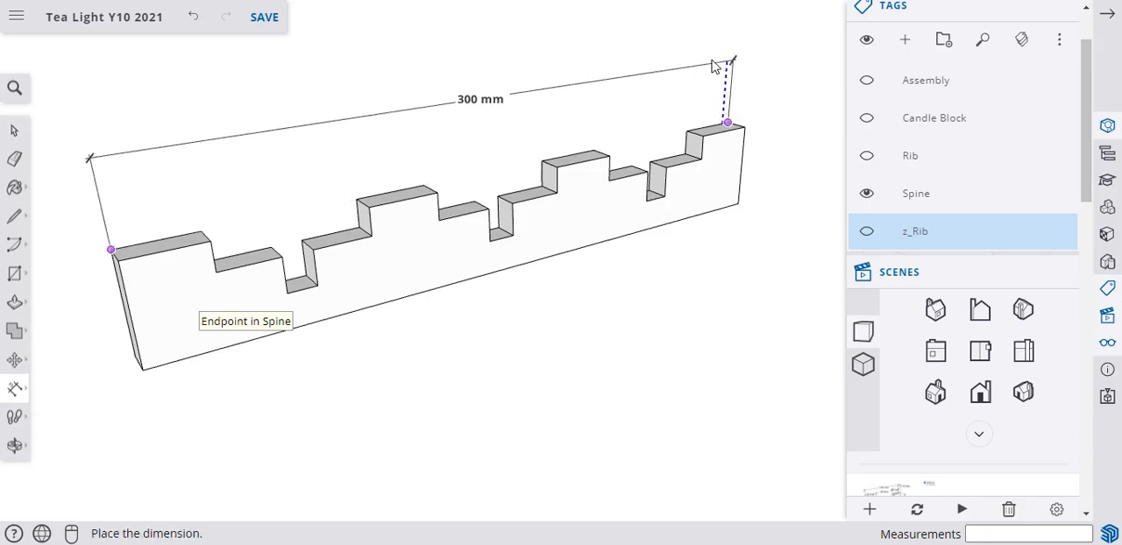
pyautogui.click(693, 73)
# Dimension the top of the spine's first raised end section, placing it below the overall length dimension.
pyautogui.click(201, 231)
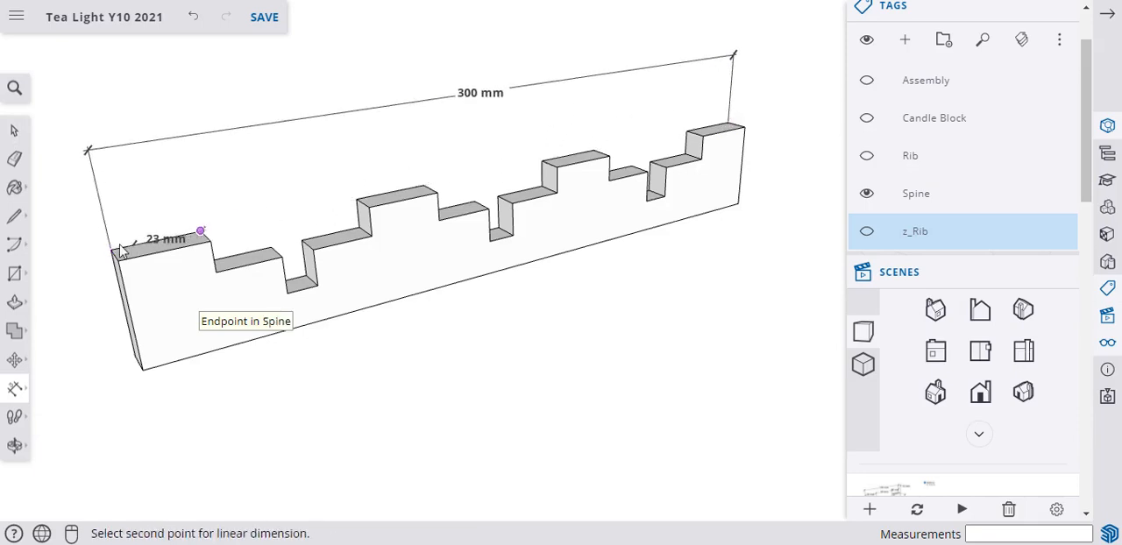
pyautogui.click(112, 251)
pyautogui.click(112, 212)
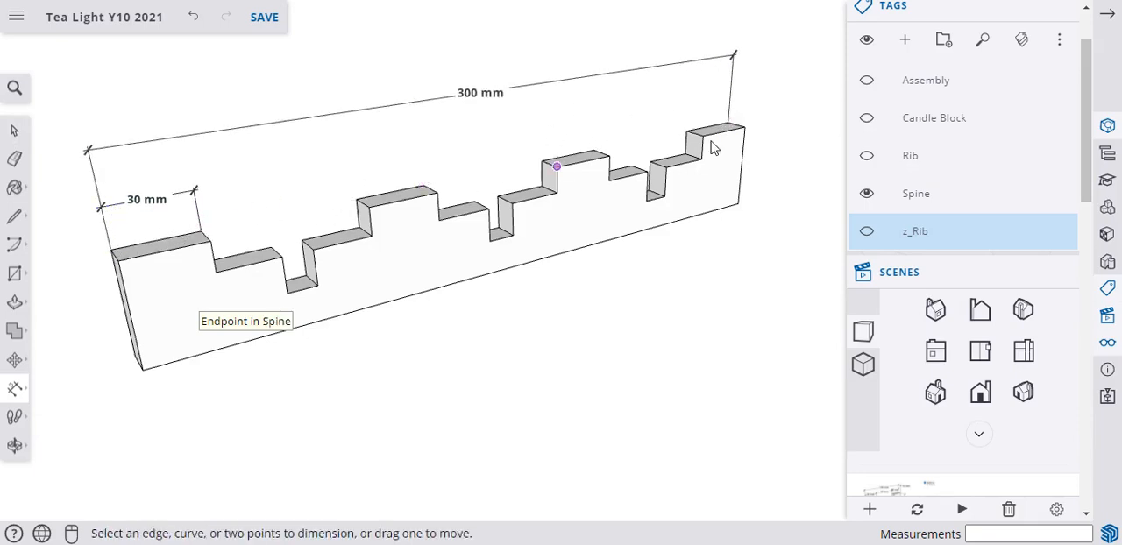
# Dimension the spine's thickness at its far end and set that dimension's text position to Outside Start.
pyautogui.click(744, 127)
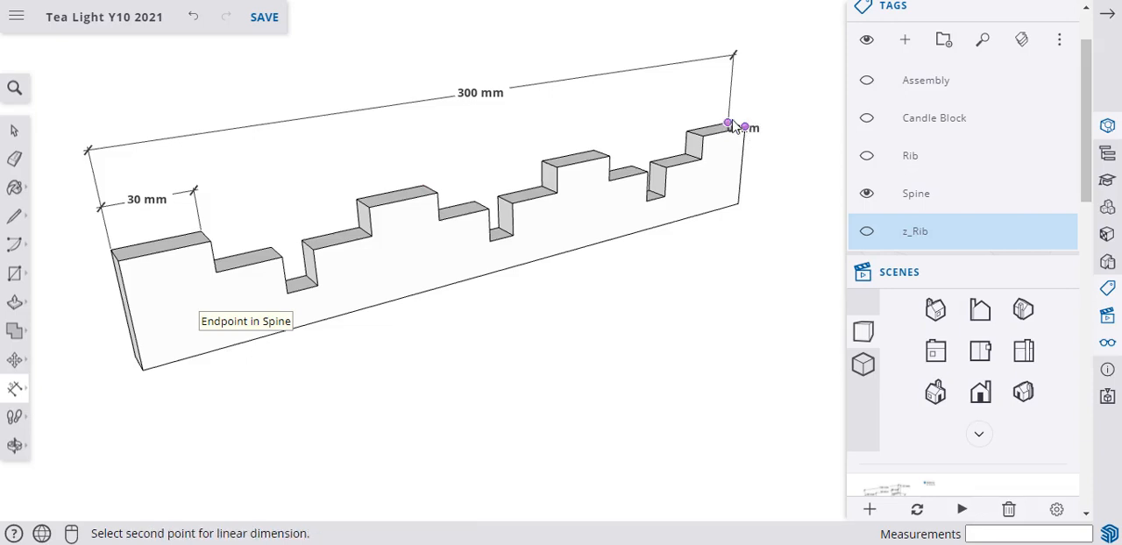
pyautogui.click(729, 122)
pyautogui.click(739, 54)
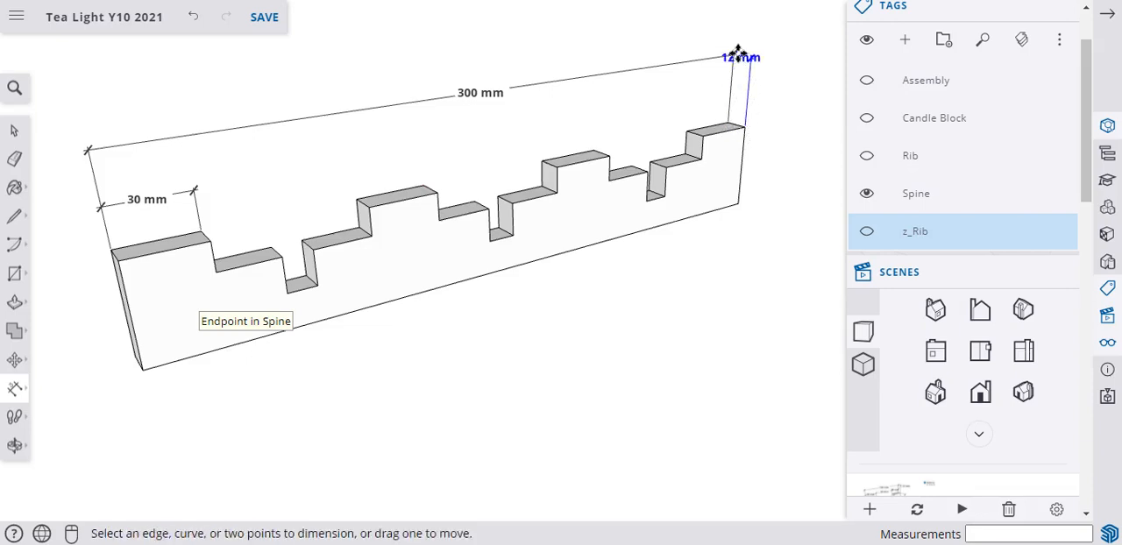
pyautogui.rightClick(746, 57)
pyautogui.click(796, 284)
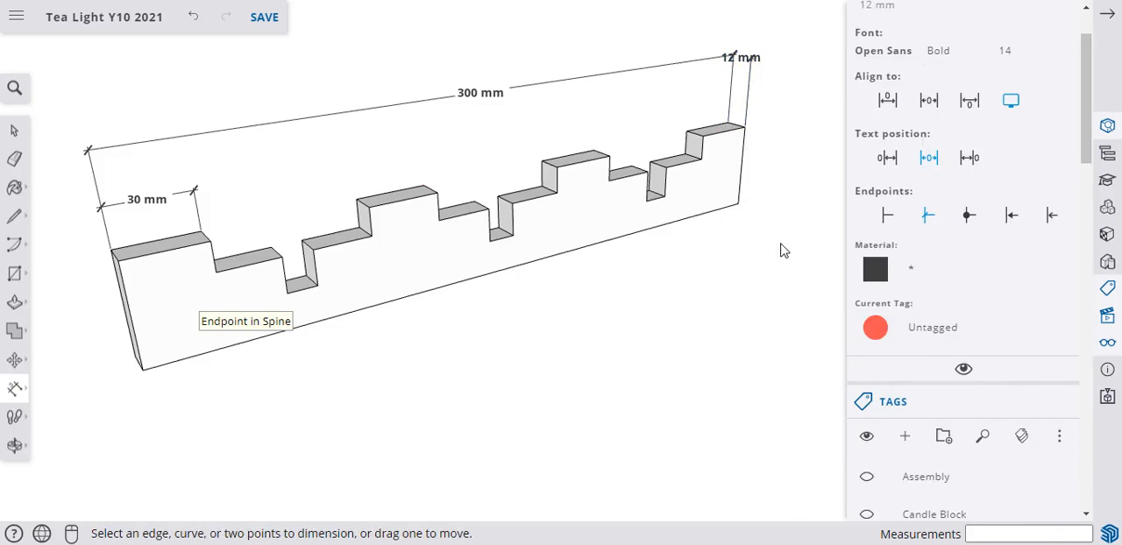
pyautogui.rightClick(747, 57)
pyautogui.rightClick(747, 57)
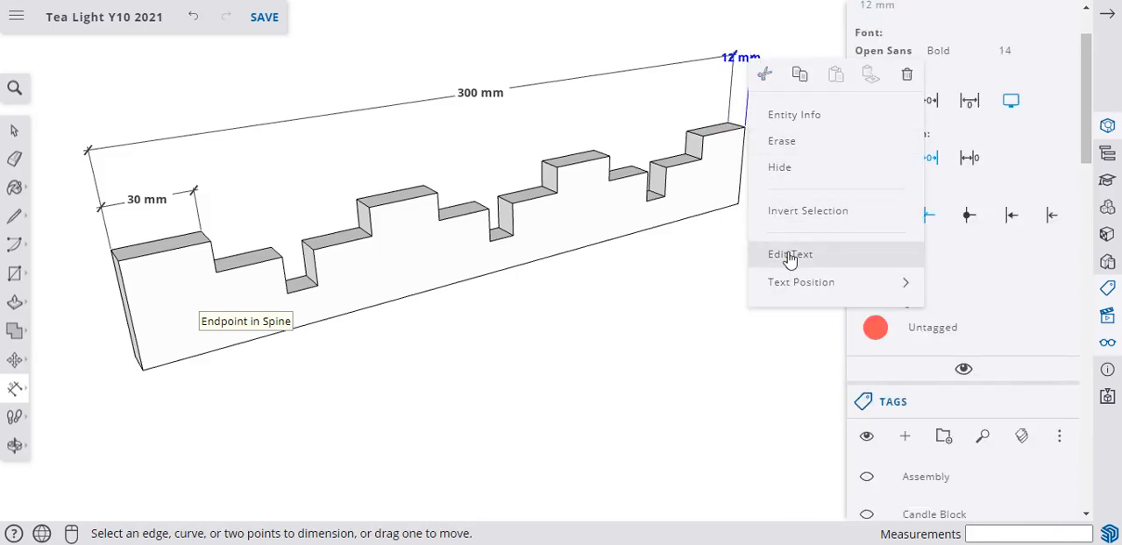
pyautogui.moveTo(796, 285)
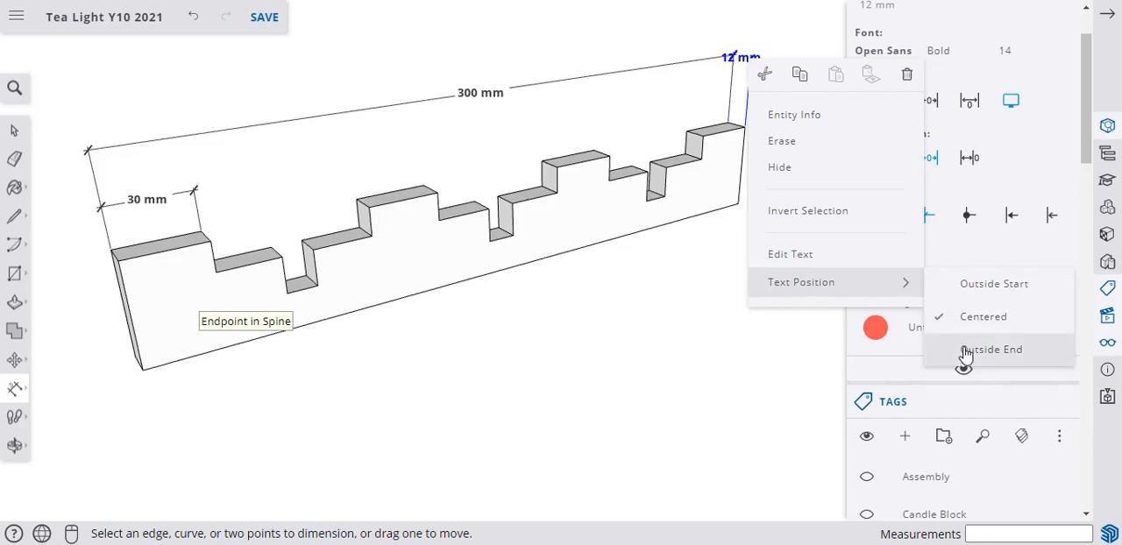
pyautogui.click(974, 285)
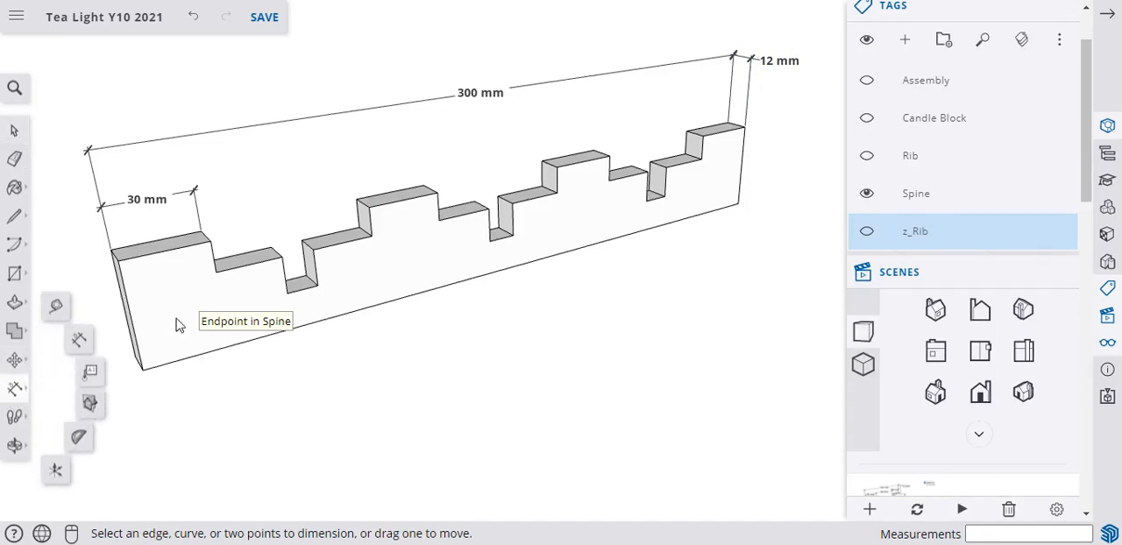
# Dimension the gap between the first and second raised sections, aligning it with the end section's dimension.
pyautogui.click(14, 388)
pyautogui.click(201, 230)
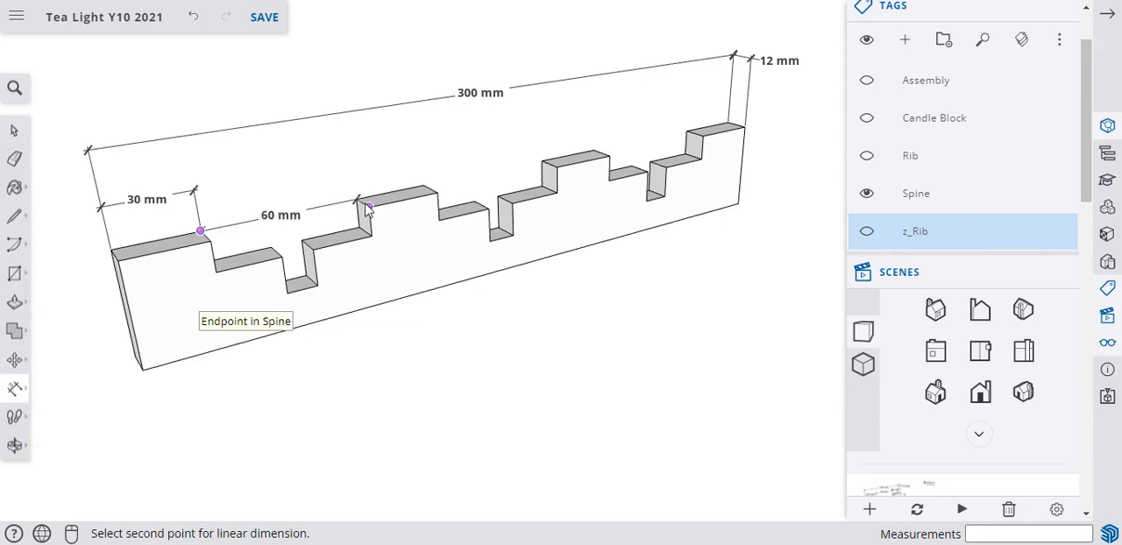
pyautogui.click(357, 200)
pyautogui.click(346, 156)
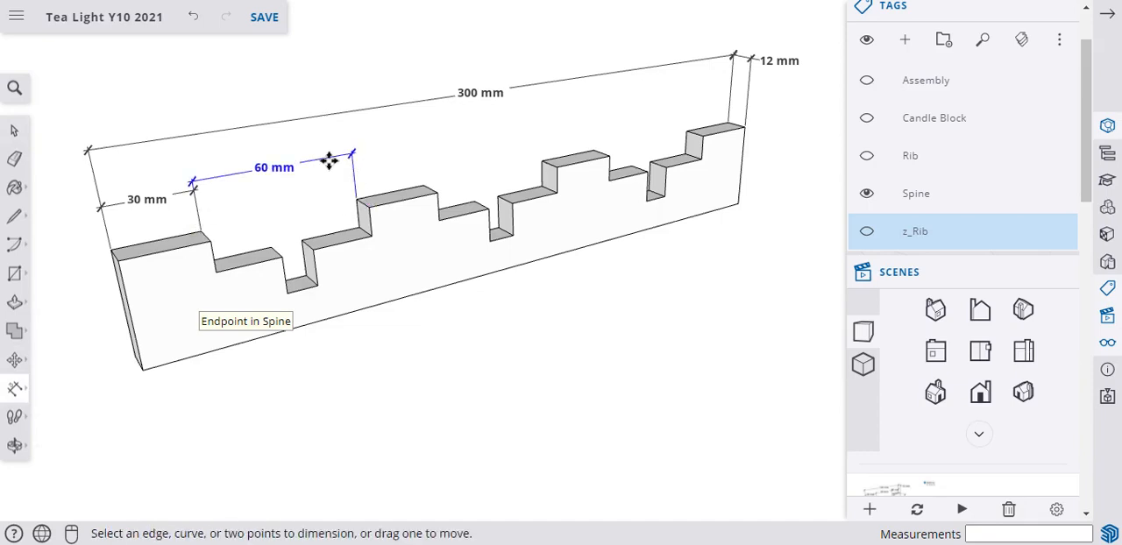
pyautogui.doubleClick(277, 164)
pyautogui.click(258, 168)
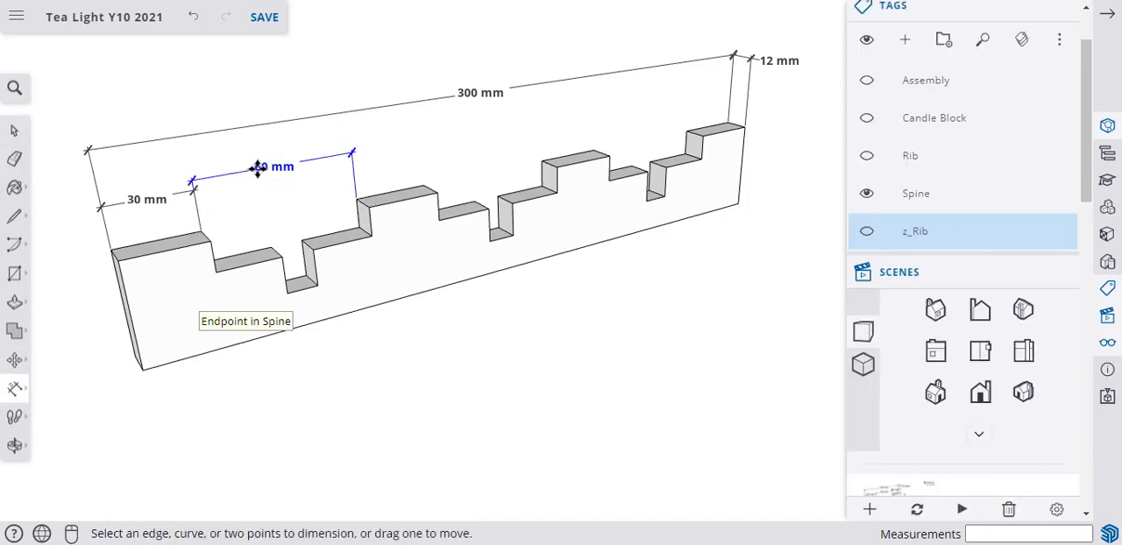
pyautogui.moveTo(258, 168); pyautogui.dragTo(265, 172)
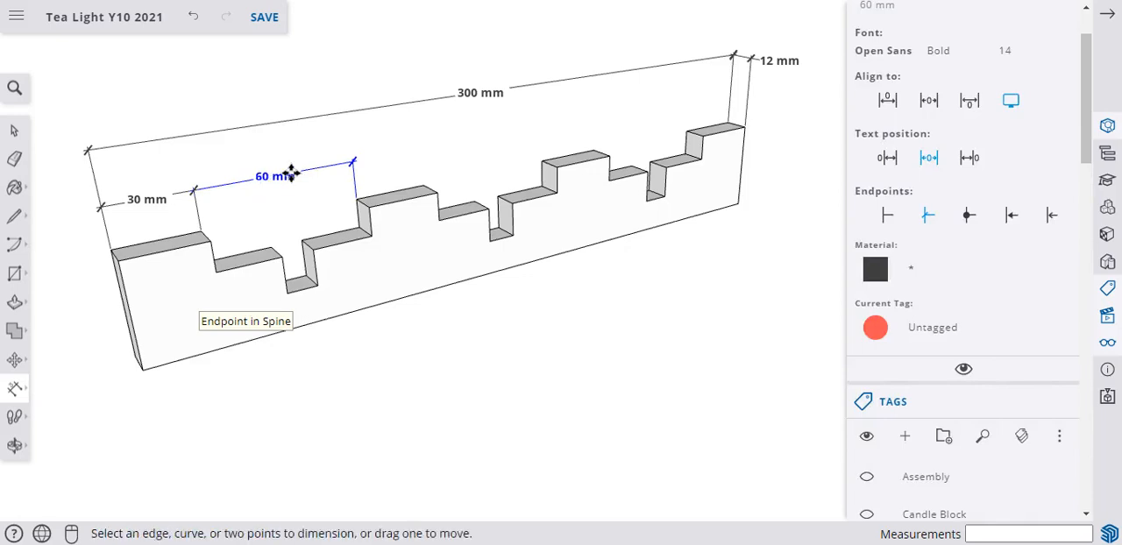
# Dimension the top of the spine's second raised section in line with the neighbouring gap dimension.
pyautogui.click(356, 200)
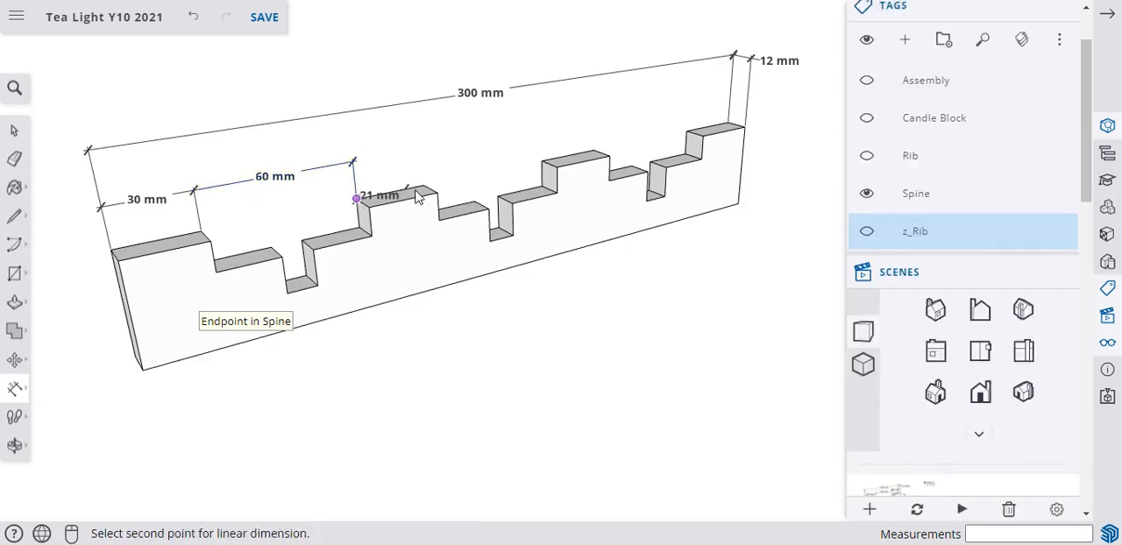
pyautogui.click(422, 188)
pyautogui.click(405, 158)
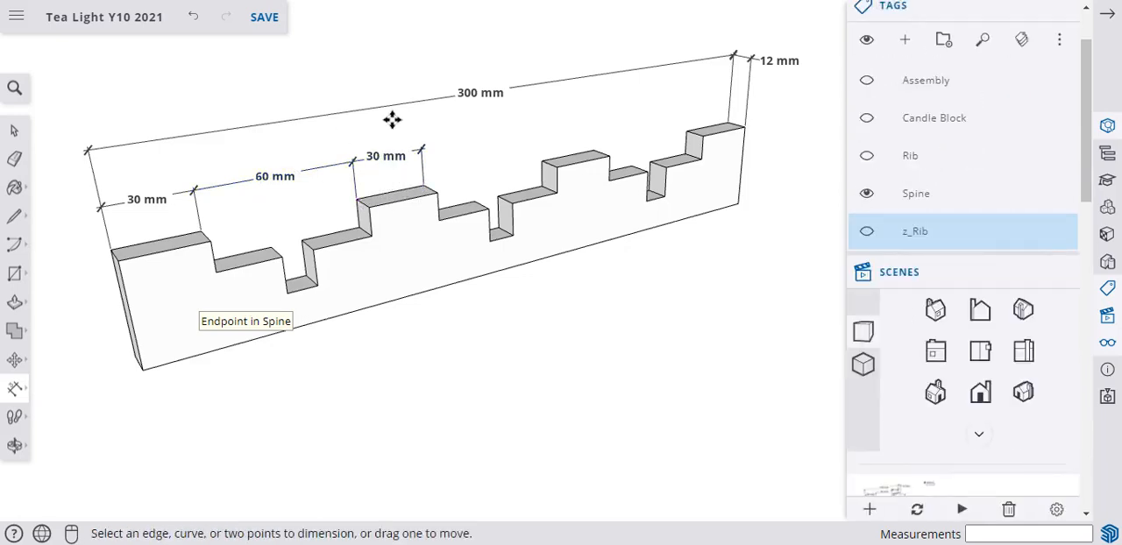
# Dimension the gap between the spine's second and third raised sections and the third section's top, in line with the existing row.
pyautogui.click(427, 186)
pyautogui.click(541, 161)
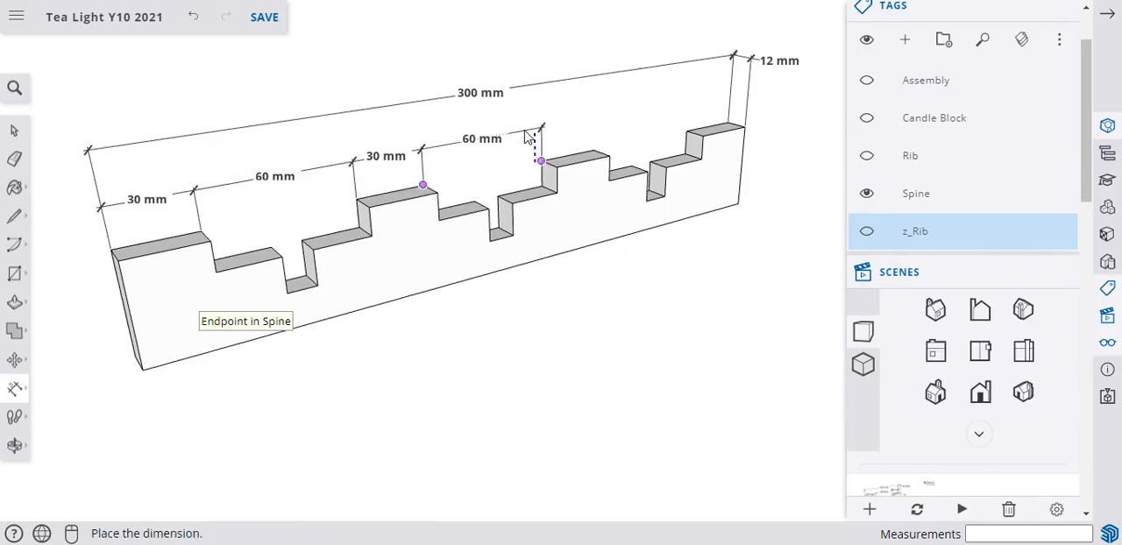
pyautogui.click(527, 138)
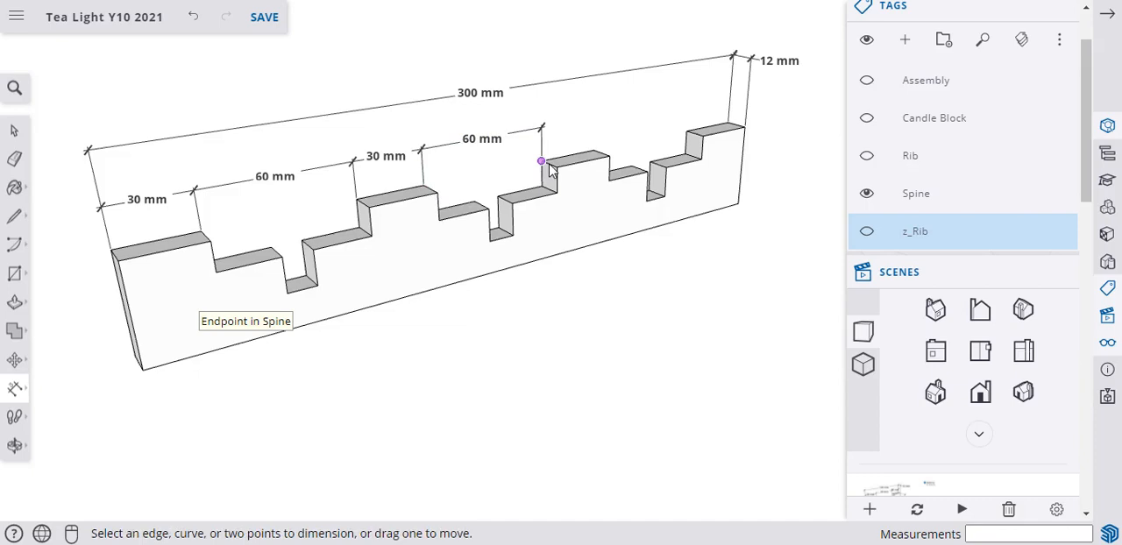
pyautogui.click(543, 163)
pyautogui.click(594, 151)
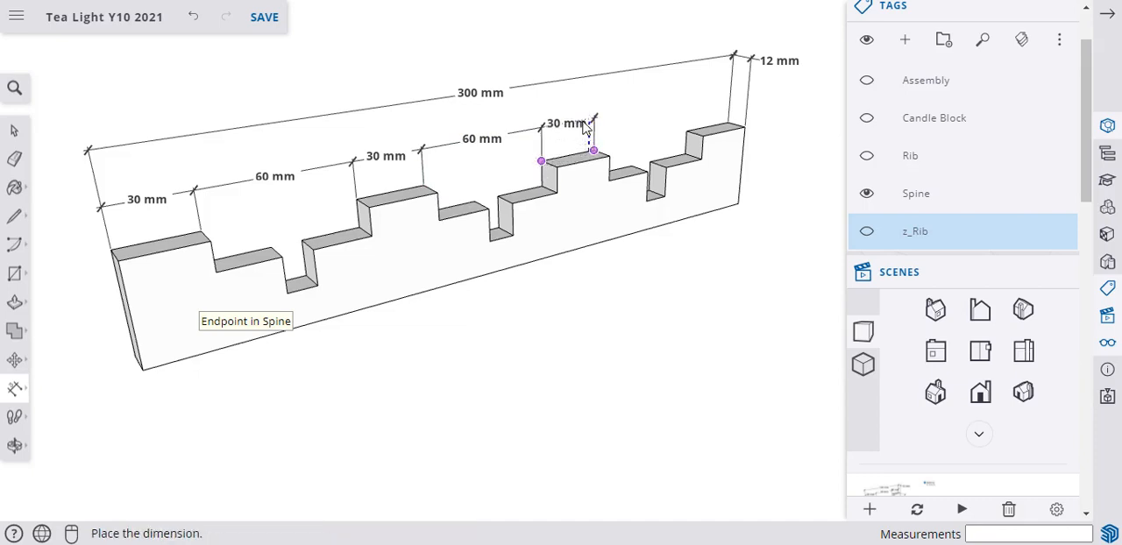
pyautogui.click(587, 127)
# Dimension the gap after the spine's third raised section and the top of the far end section, continuing the same row.
pyautogui.click(593, 151)
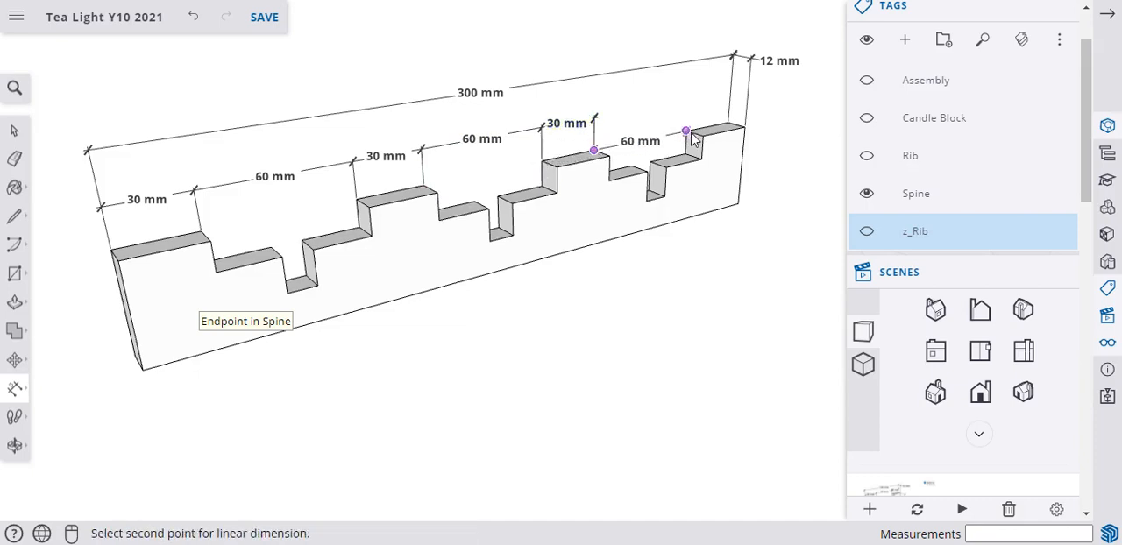
pyautogui.click(686, 131)
pyautogui.click(677, 107)
pyautogui.click(686, 129)
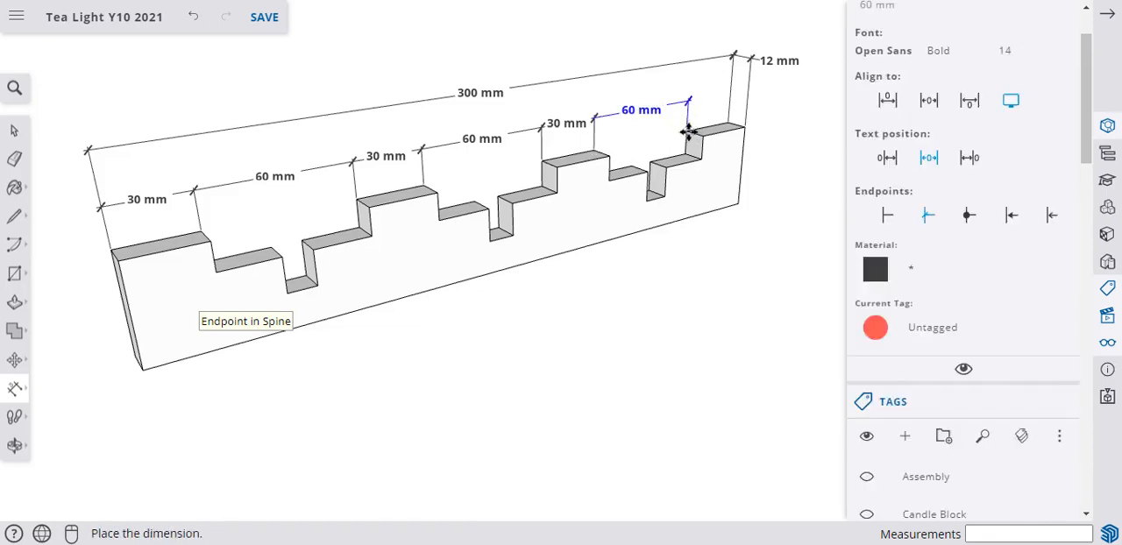
pyautogui.click(714, 121)
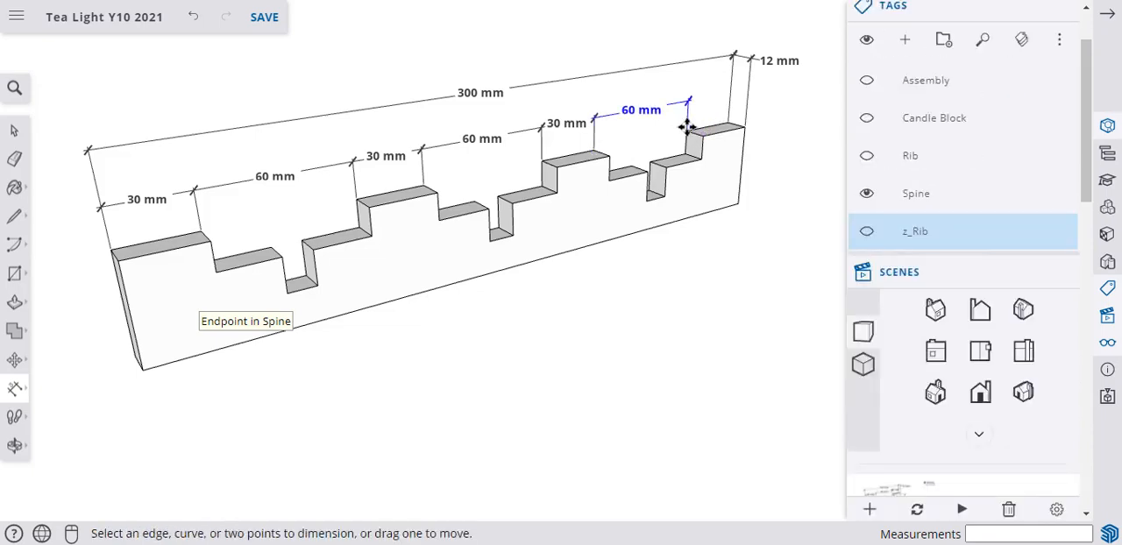
pyautogui.click(685, 131)
pyautogui.click(727, 123)
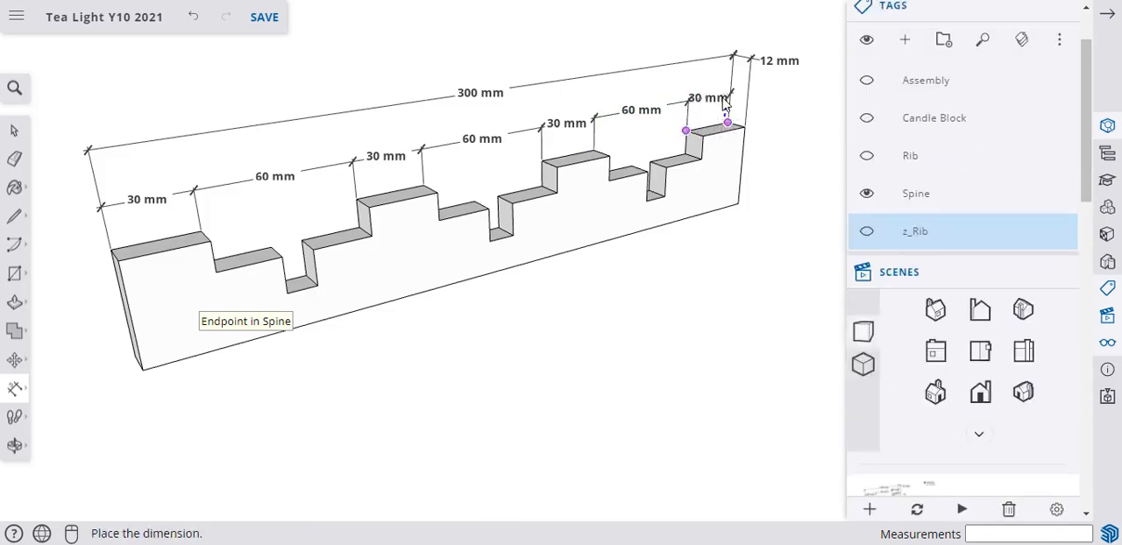
pyautogui.click(724, 104)
# Hide the Spine tag and select all of the spine's dimensions together.
pyautogui.click(14, 130)
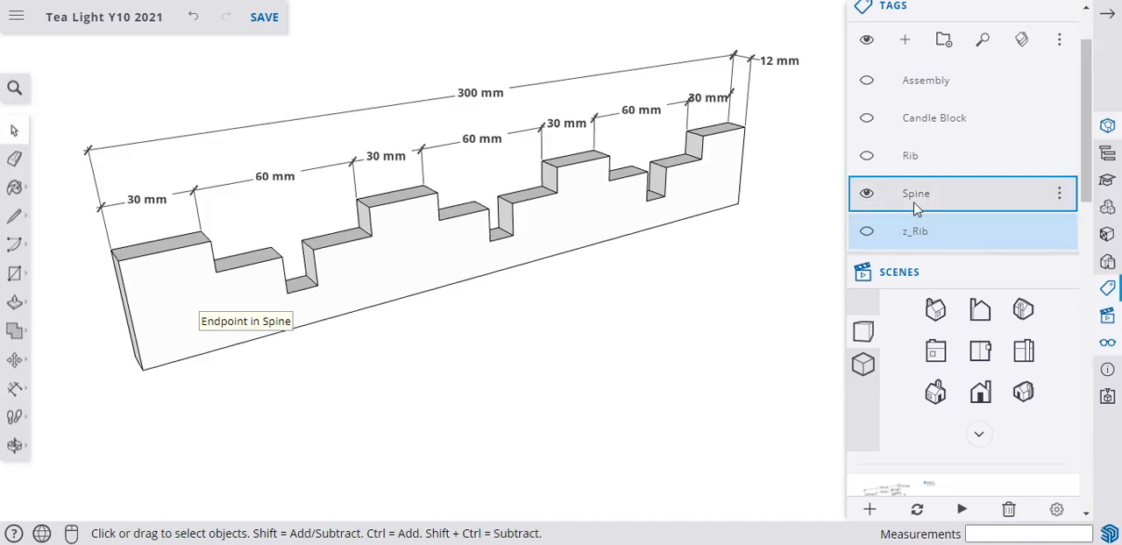
pyautogui.click(866, 196)
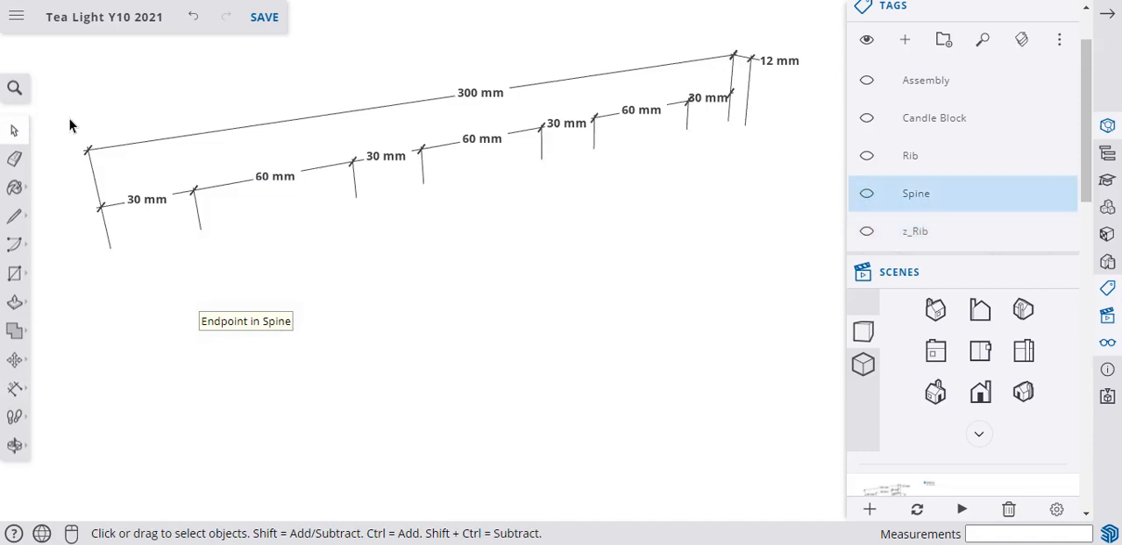
pyautogui.moveTo(59, 55)
pyautogui.mouseDown()
pyautogui.moveTo(696, 252)
pyautogui.moveTo(792, 296)
pyautogui.moveTo(800, 319)
pyautogui.mouseUp()
pyautogui.moveTo(807, 243); pyautogui.dragTo(68, 44)
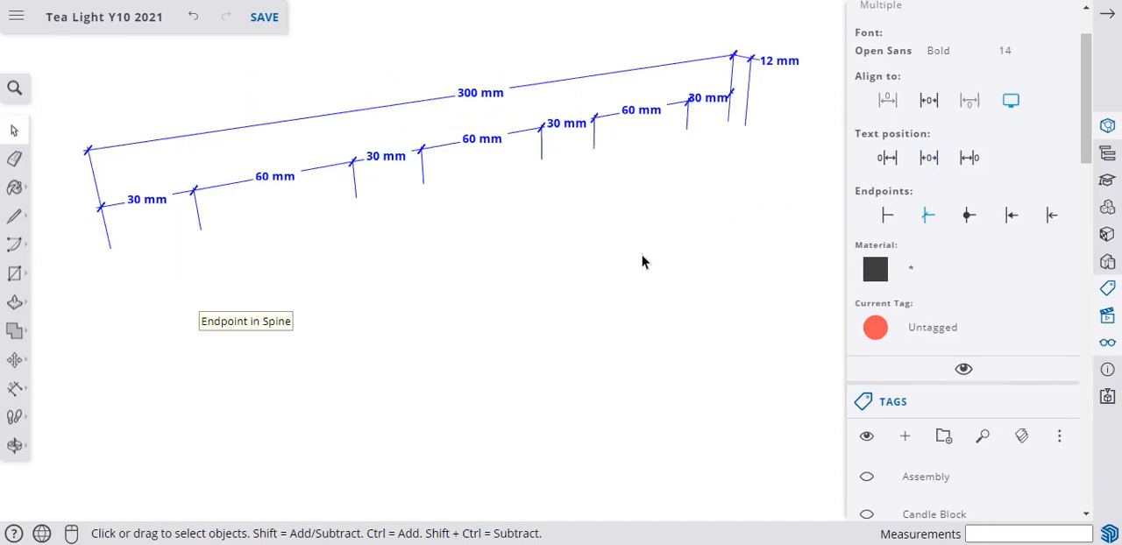
# Create a new tag named z_Spine.
pyautogui.scroll(-2, 855, 398)
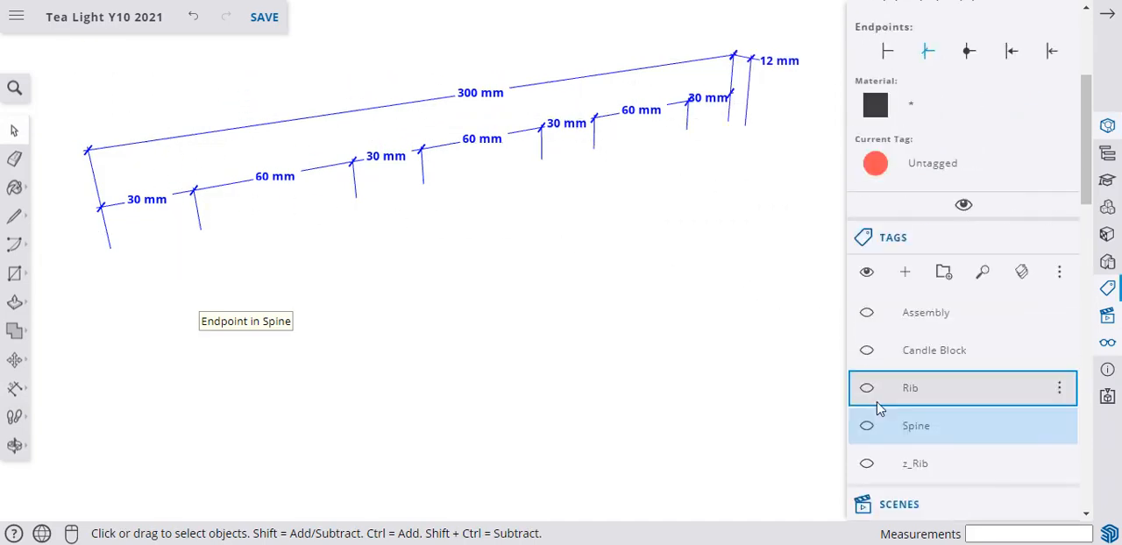
pyautogui.click(908, 277)
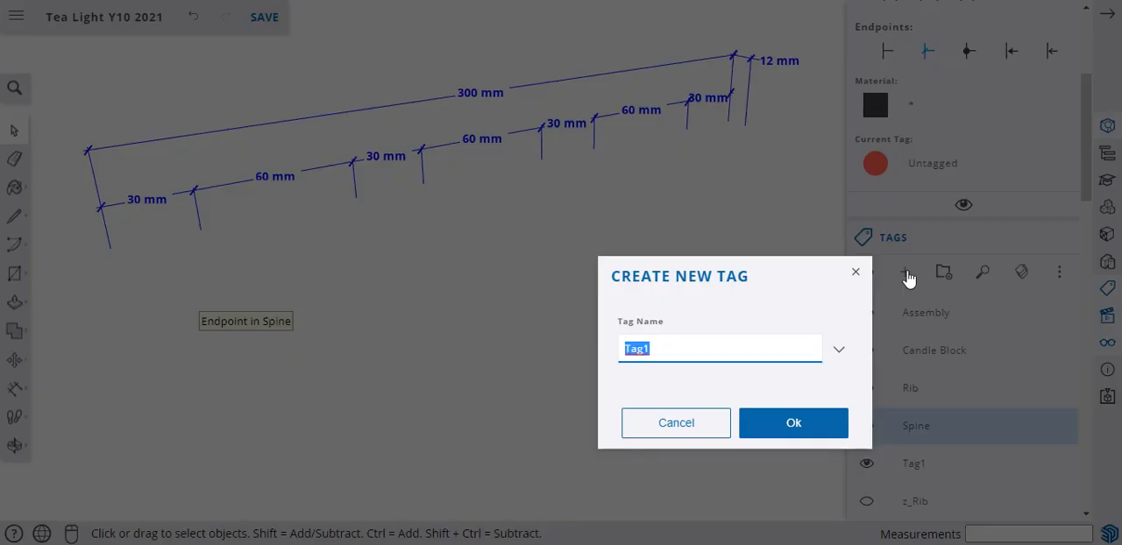
pyautogui.write('z_Spine')
pyautogui.press('Return')
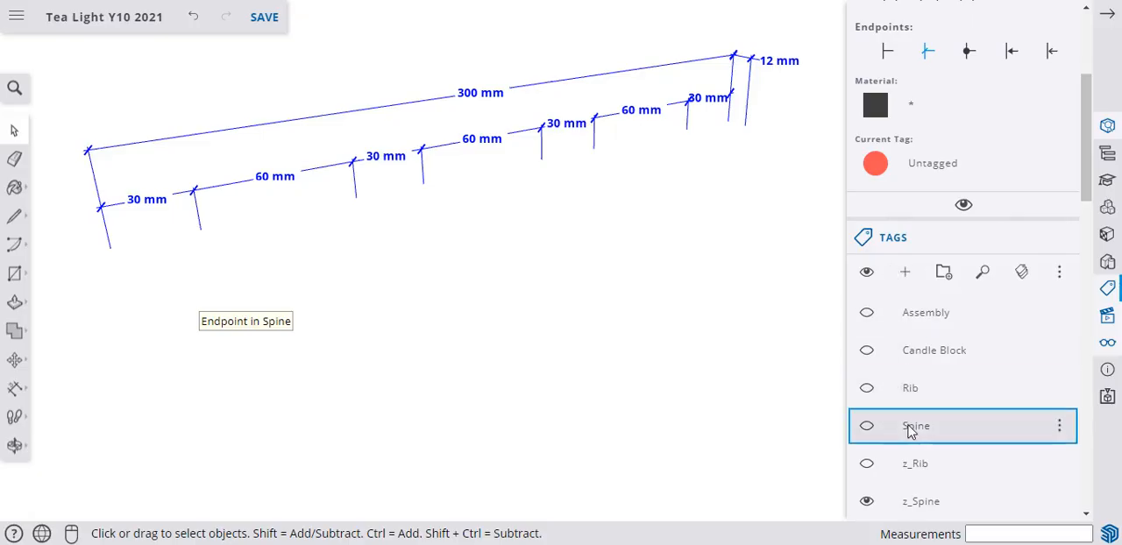
# Show the Spine tag again and add a new scene of the dimensioned spine.
pyautogui.click(866, 426)
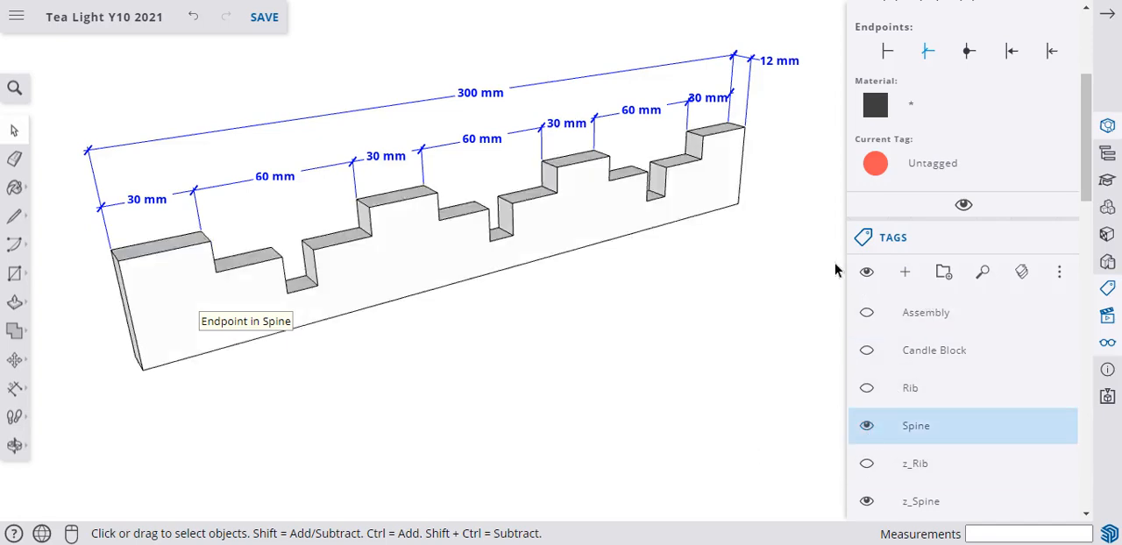
pyautogui.scroll(-6, 927, 254)
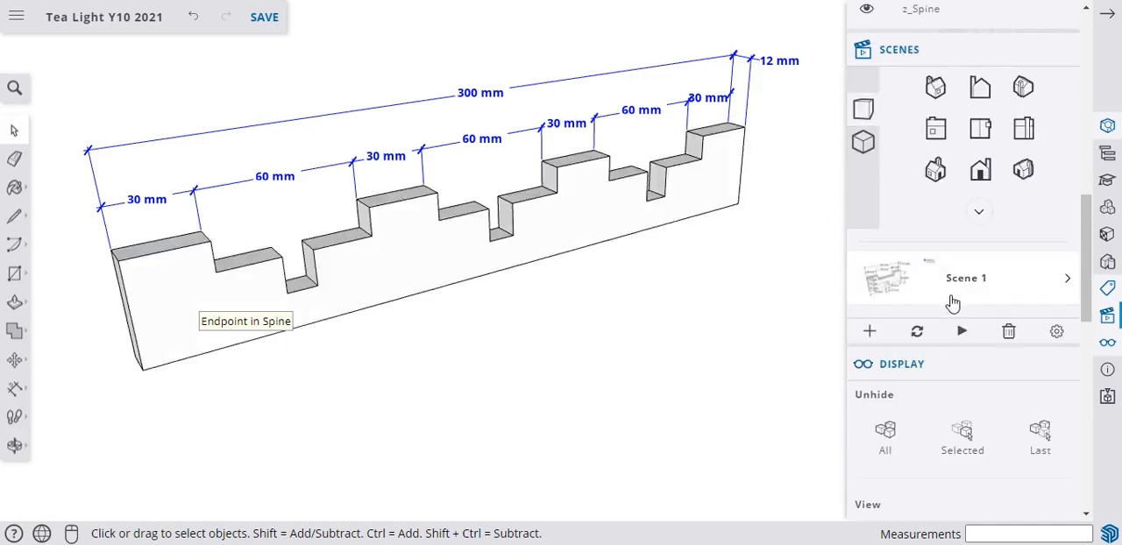
pyautogui.click(873, 337)
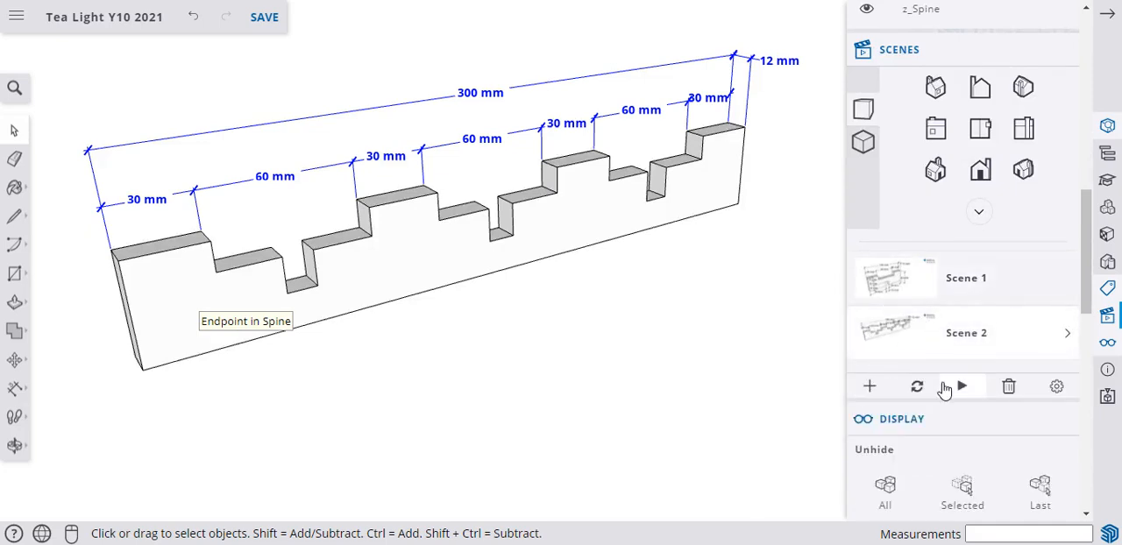
# Rename Scene 1 to Rib and Scene 2 to Spine, and move the Spine scene above Rib.
pyautogui.click(967, 336)
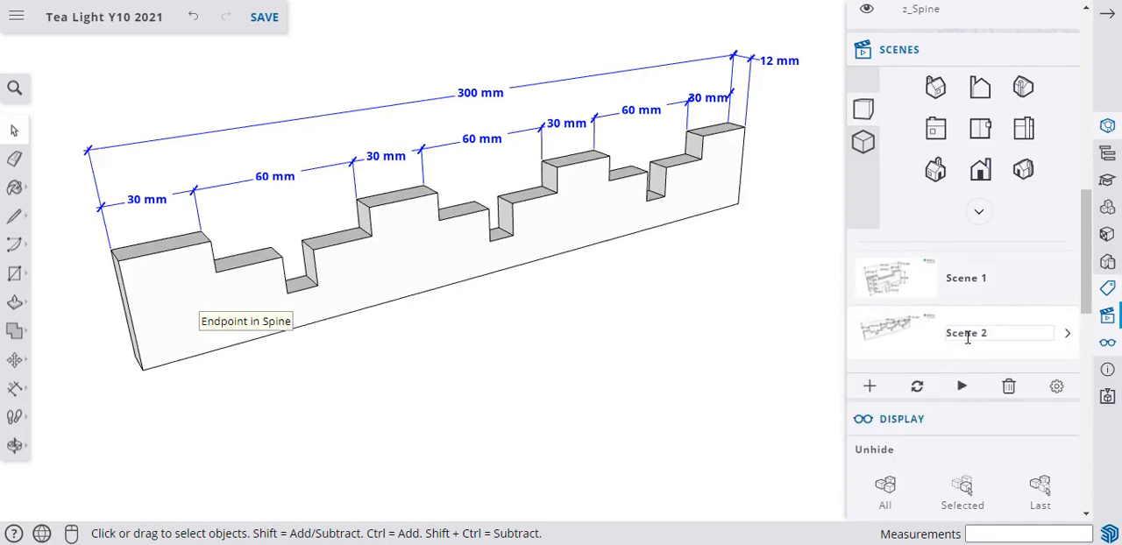
pyautogui.click(976, 277)
pyautogui.write('Rib')
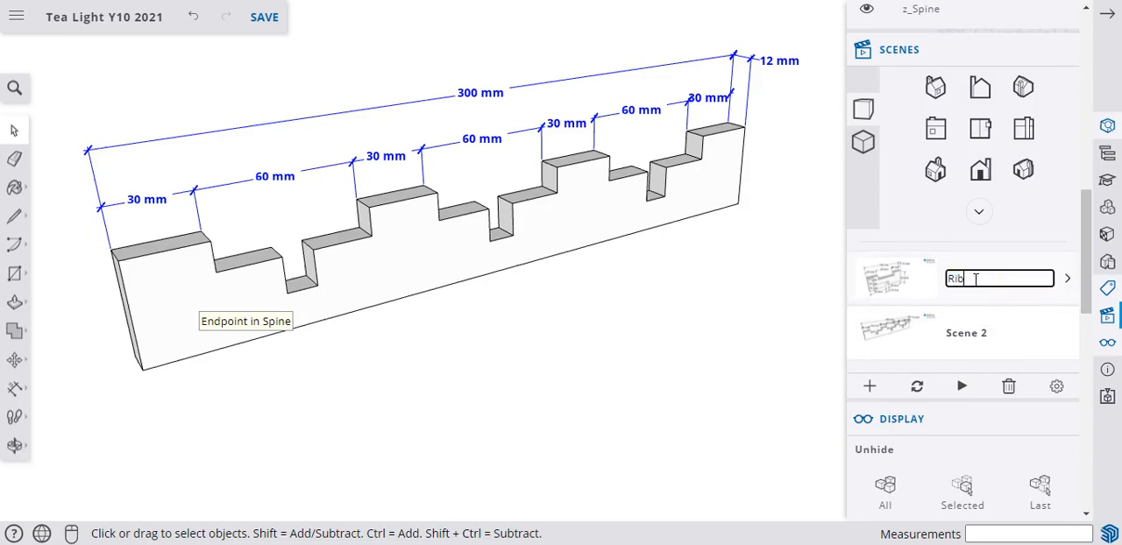
pyautogui.press('Return')
pyautogui.click(975, 333)
pyautogui.write('Spine')
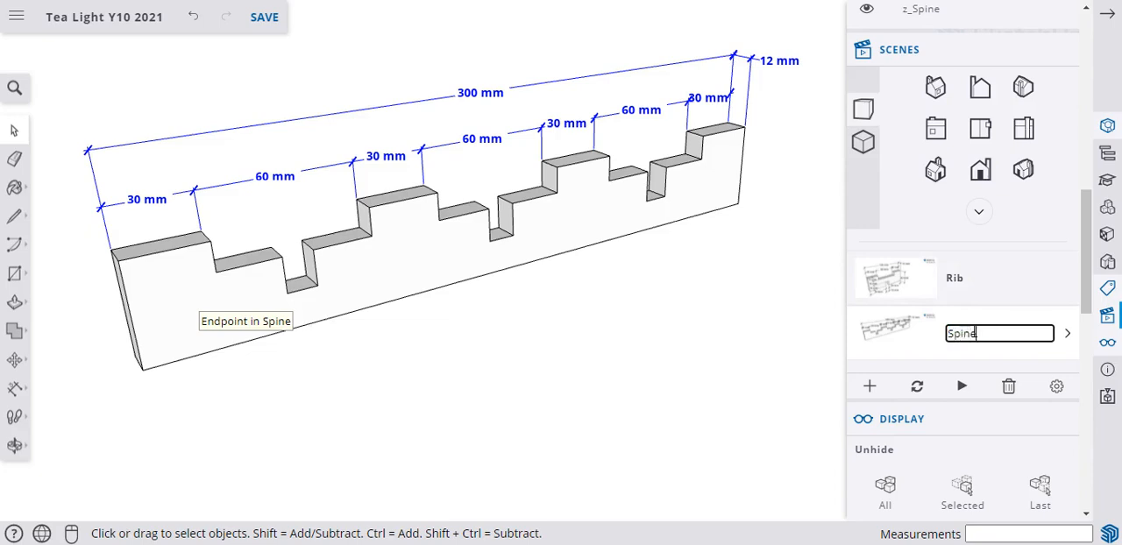
pyautogui.press('Return')
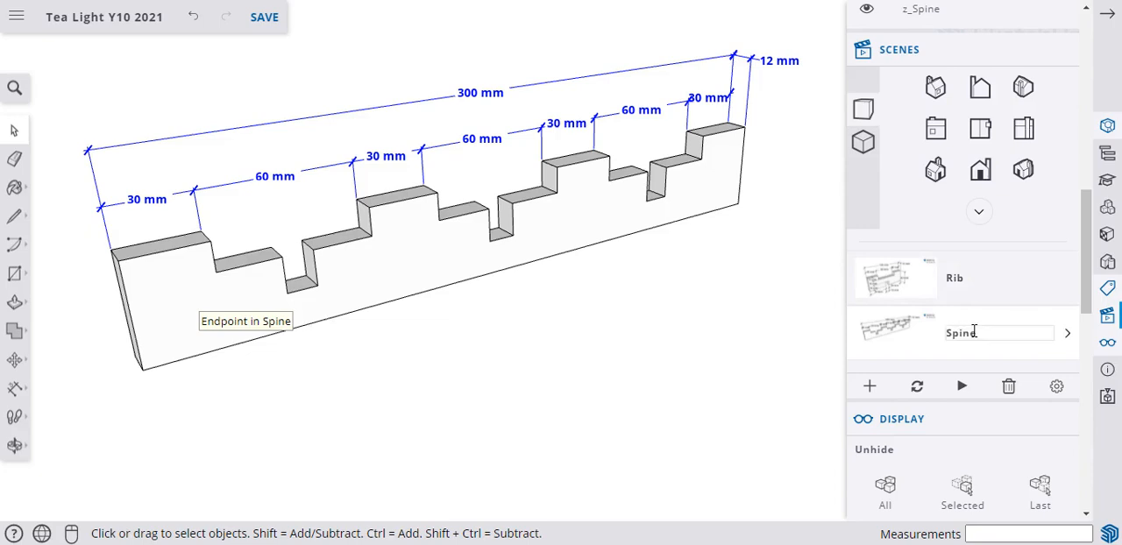
pyautogui.moveTo(920, 333); pyautogui.dragTo(892, 281)
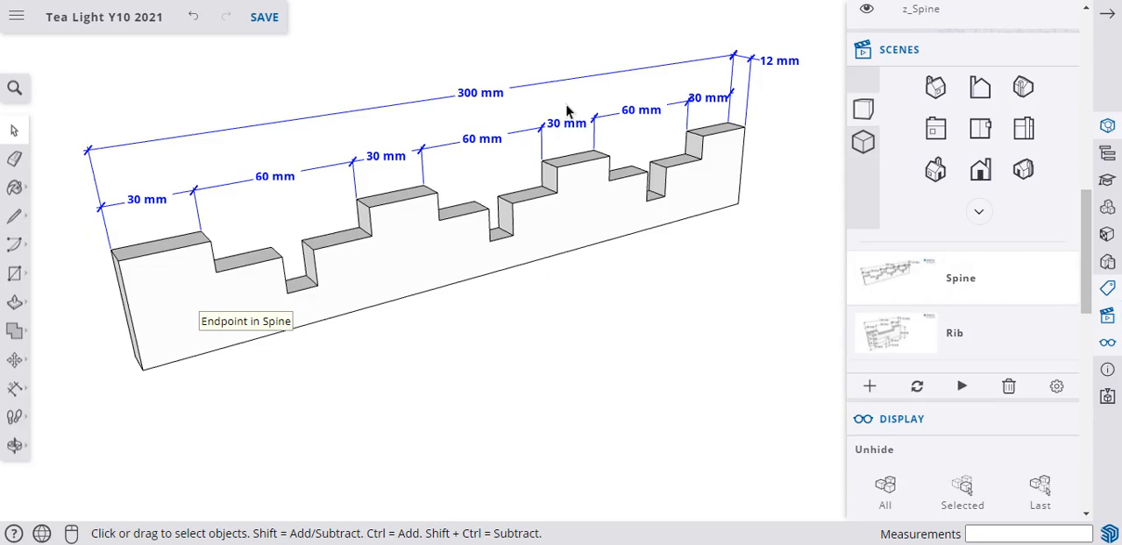
# Activate the Rib scene and examine how the spine's dimensions respond to tag visibility, switching z_Spine off and back on.
pyautogui.click(887, 349)
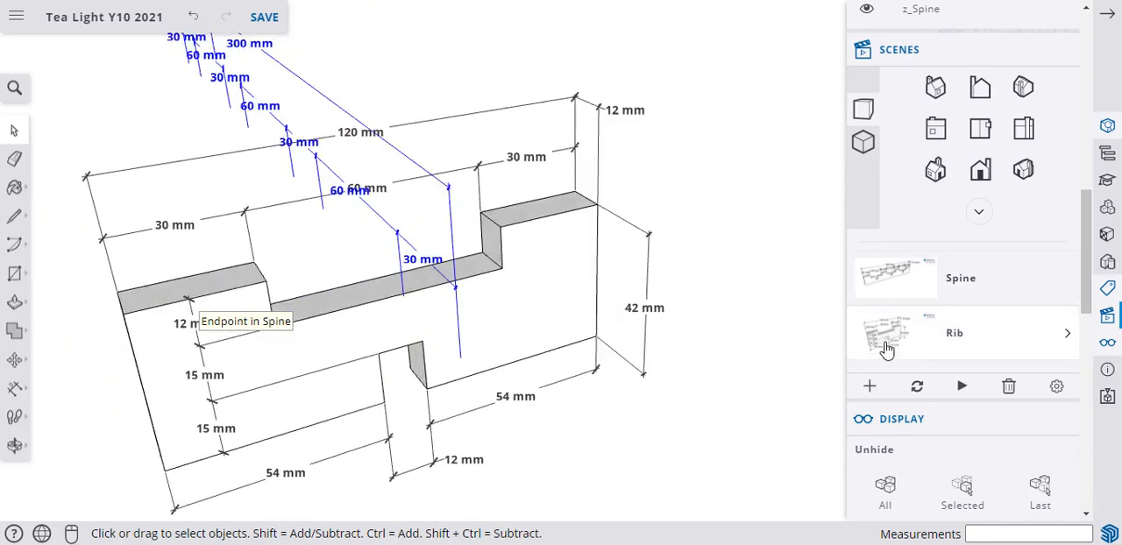
pyautogui.scroll(-5, 279, 215)
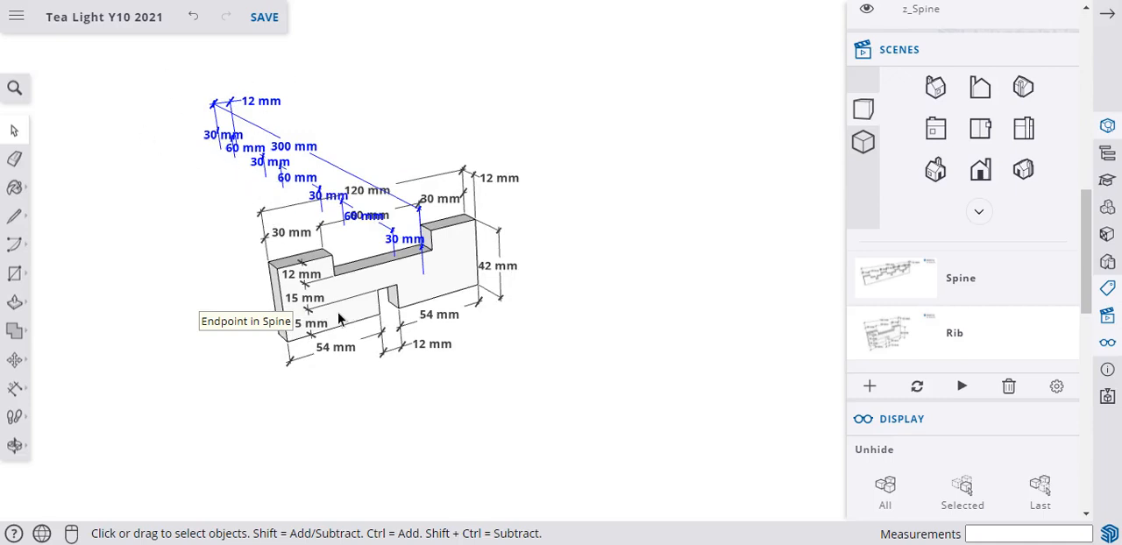
pyautogui.scroll(4, 994, 260)
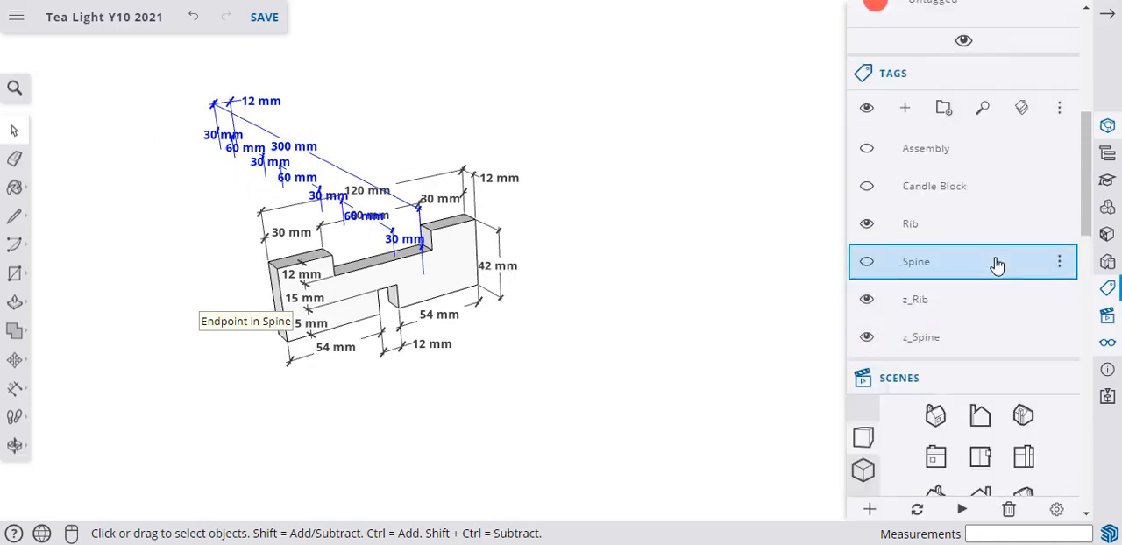
pyautogui.click(995, 261)
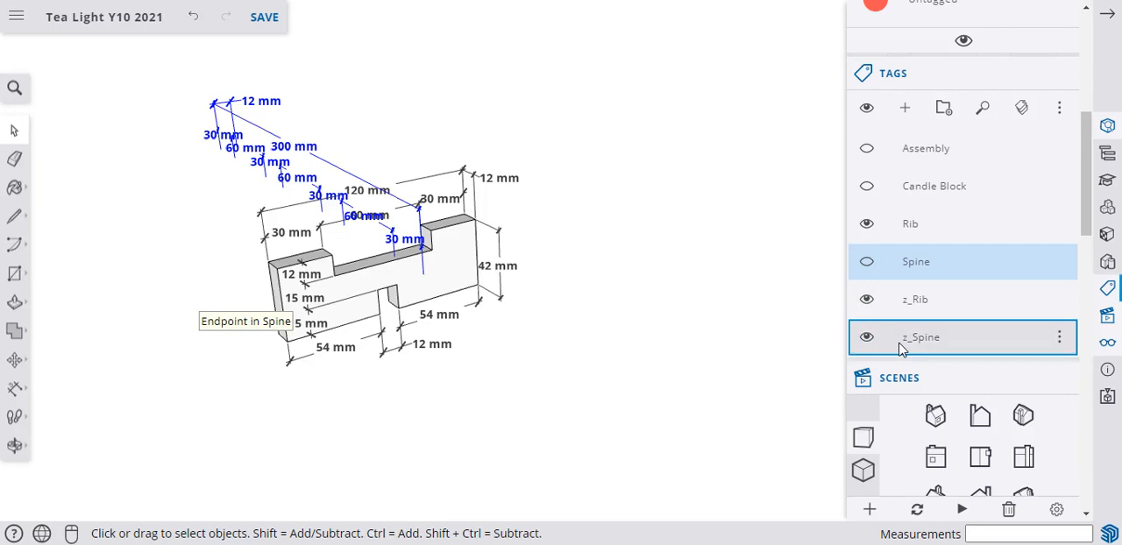
pyautogui.scroll(-3, 907, 343)
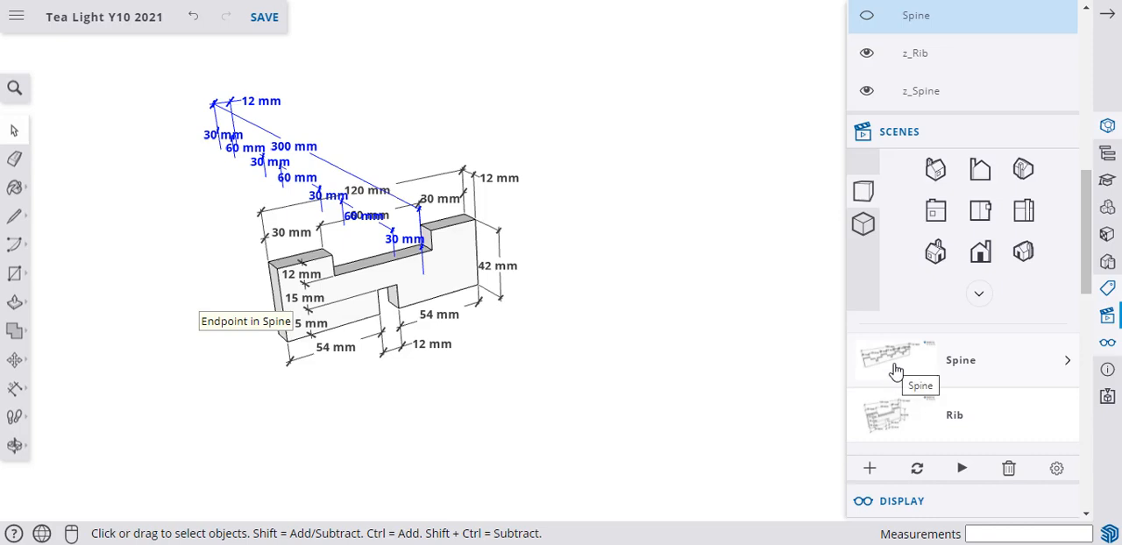
pyautogui.click(901, 413)
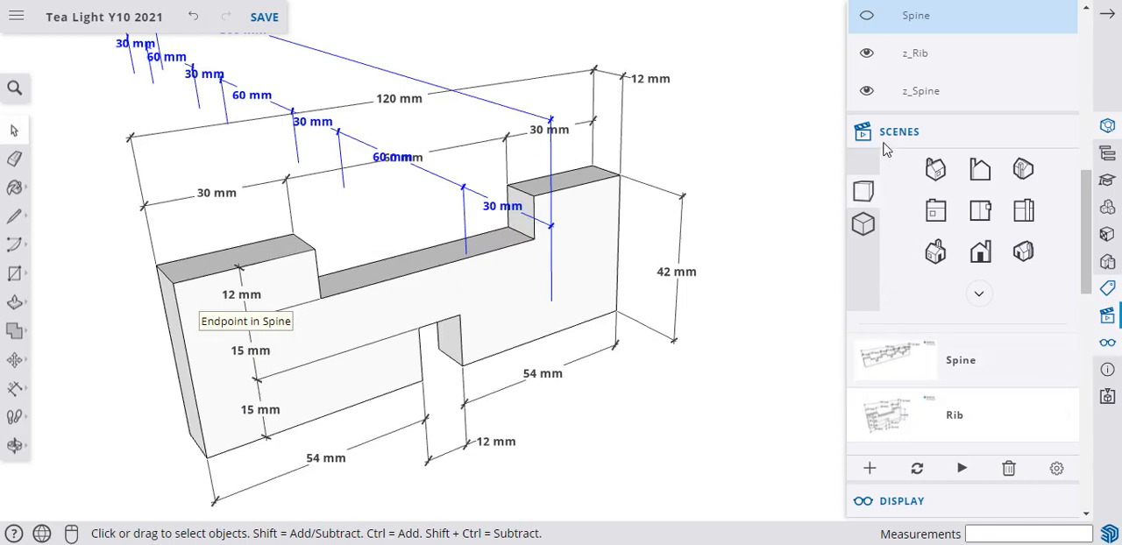
pyautogui.click(865, 96)
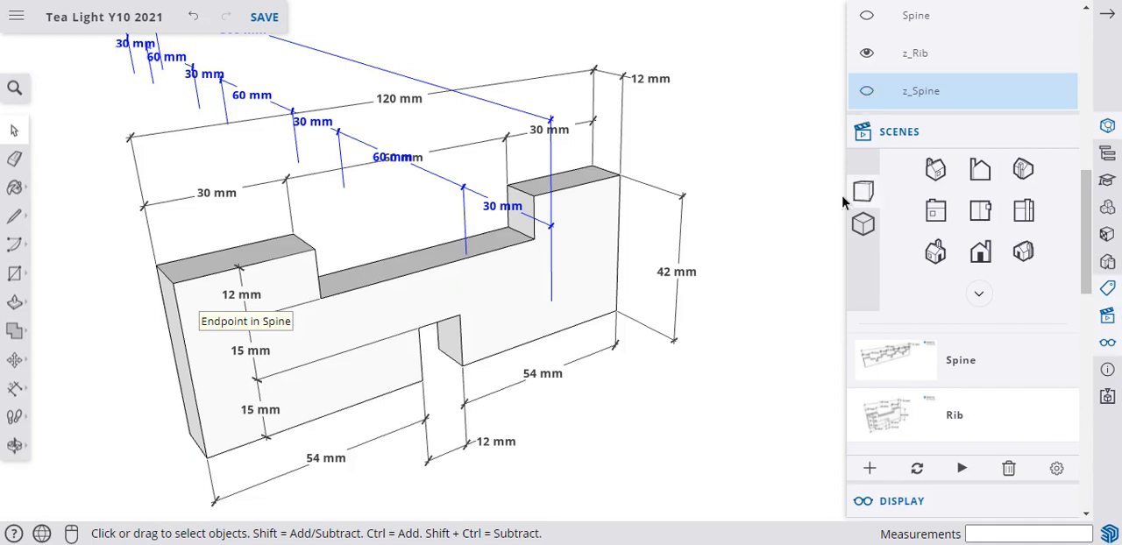
pyautogui.click(866, 91)
pyautogui.scroll(-3, 745, 255)
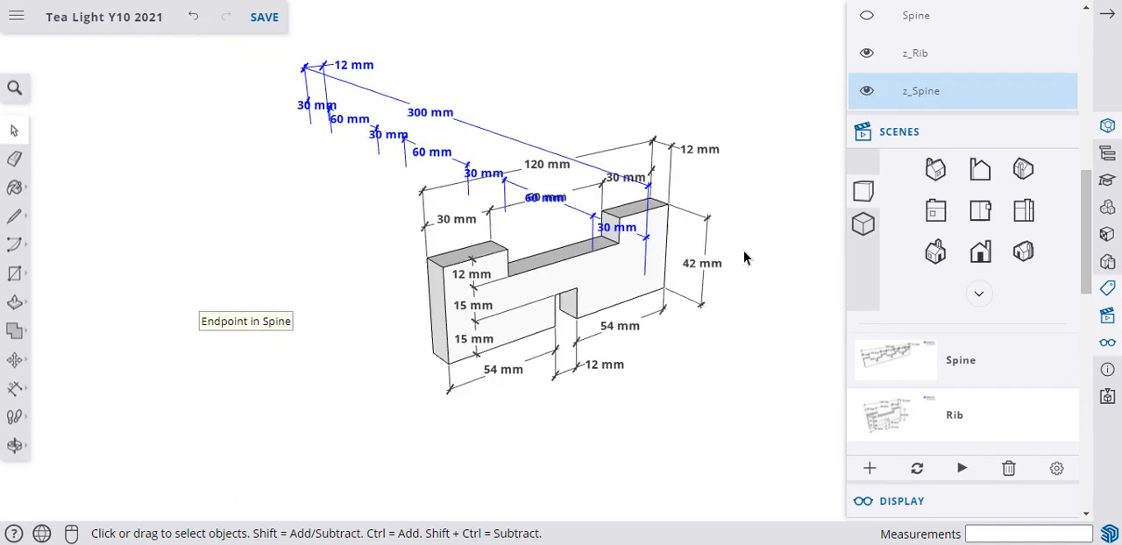
pyautogui.scroll(-2, 744, 257)
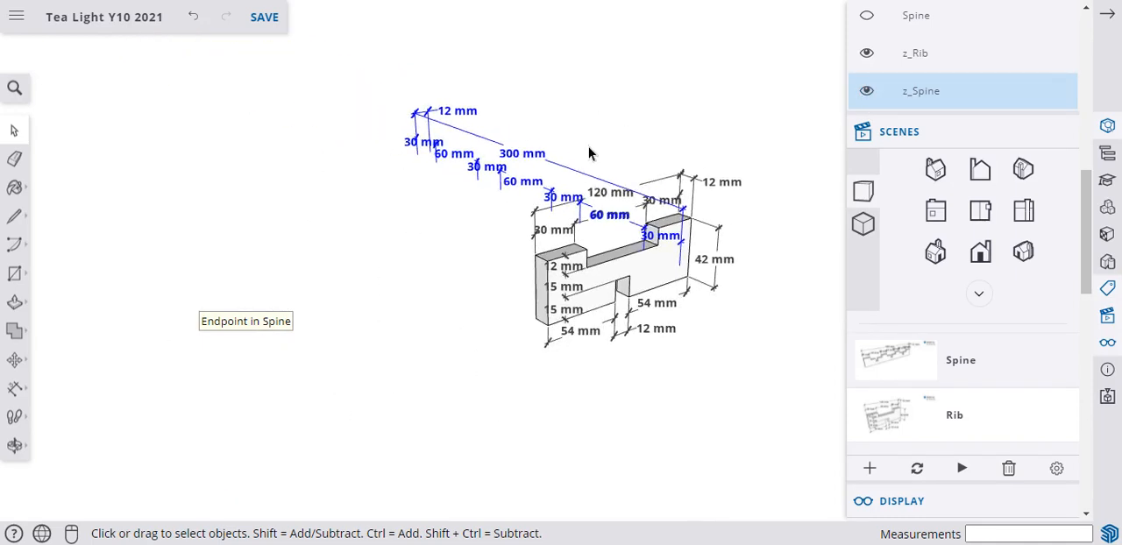
# Hide the z_Rib and Rib tags to isolate the spine's dimensions.
pyautogui.click(866, 53)
pyautogui.scroll(-2, 720, 104)
pyautogui.scroll(-1, 479, 163)
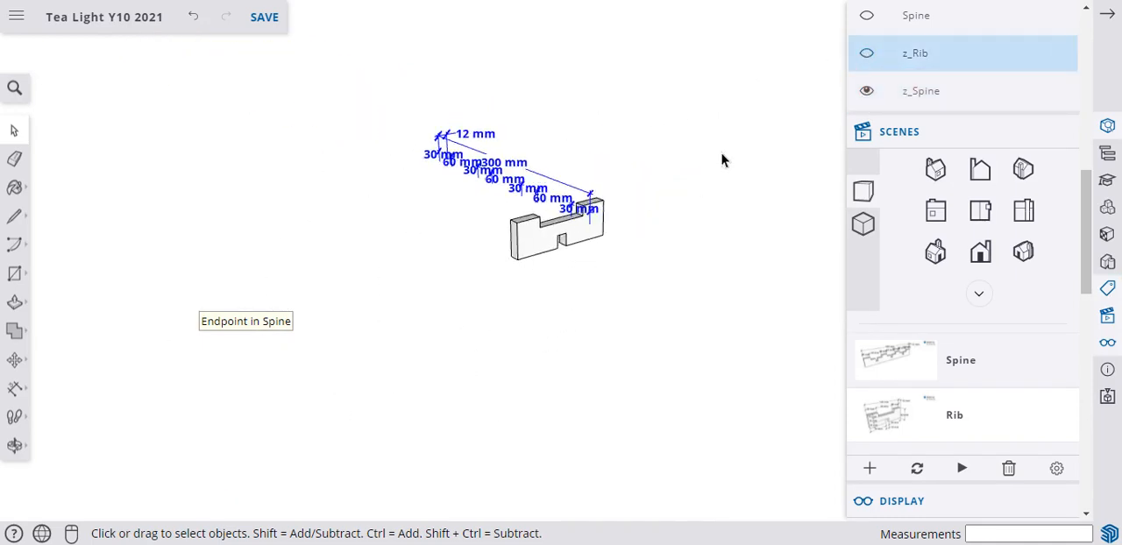
pyautogui.scroll(4, 921, 82)
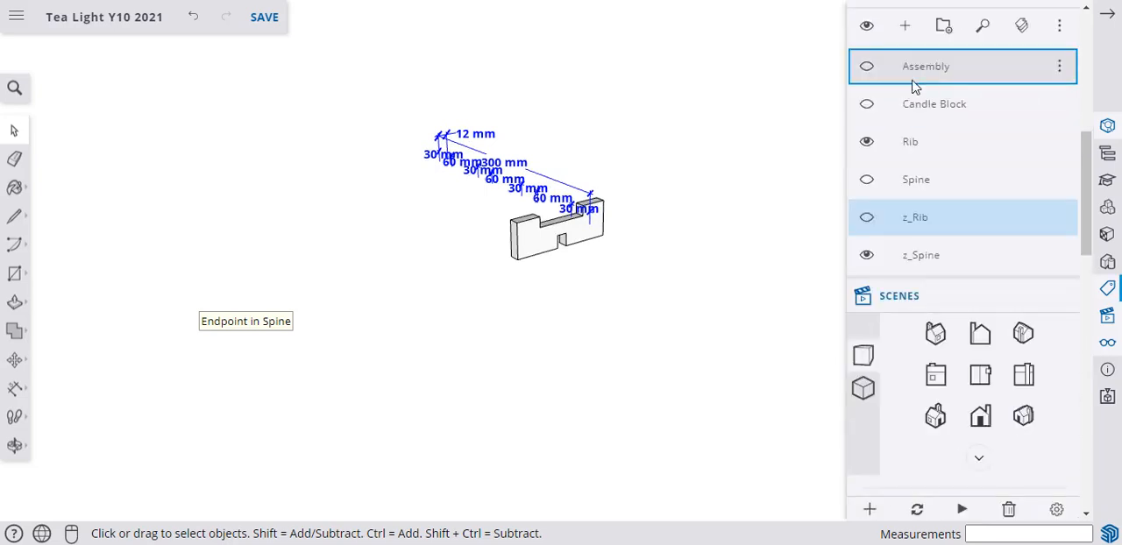
pyautogui.click(866, 141)
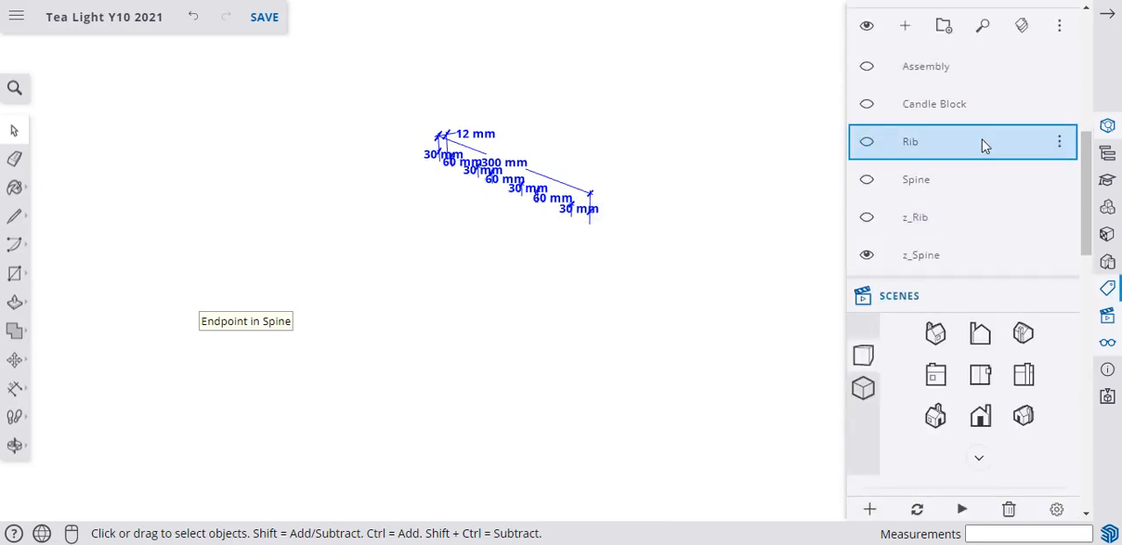
# Assign the z_Spine tag to the nine selected spine dimensions.
pyautogui.click(1107, 125)
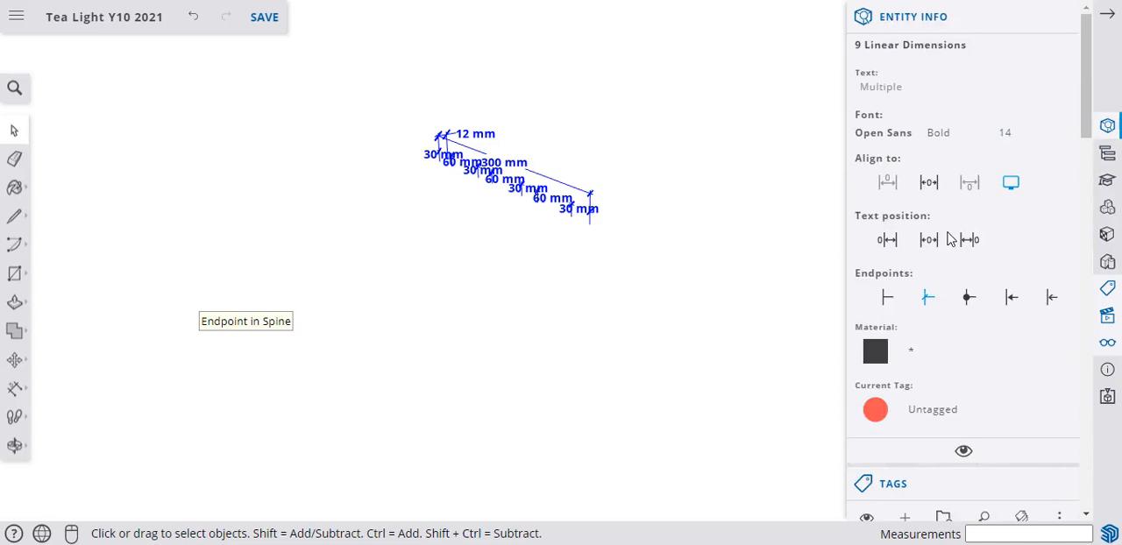
pyautogui.click(927, 419)
pyautogui.click(940, 365)
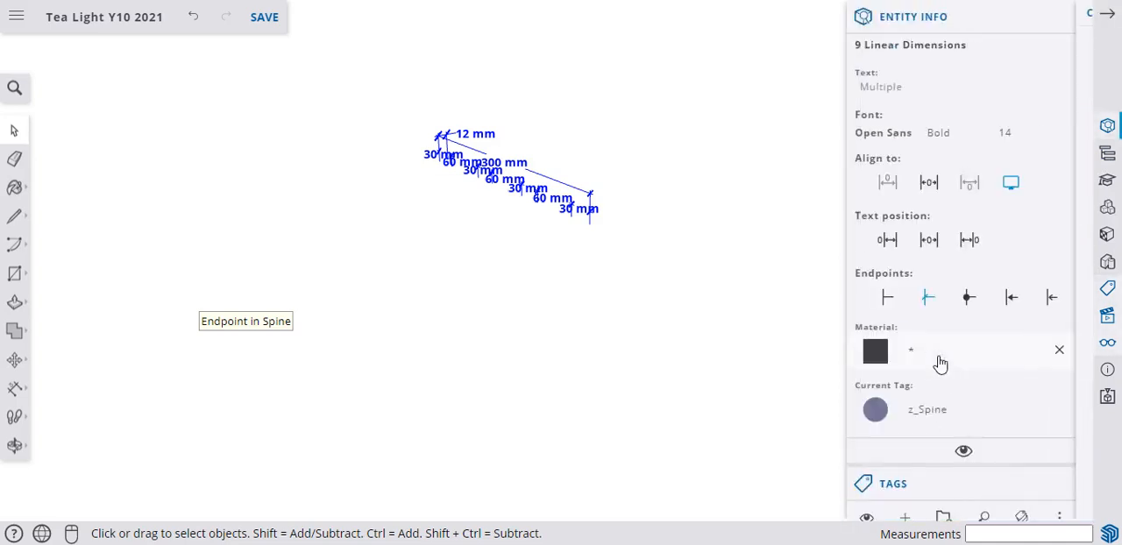
pyautogui.scroll(-8, 920, 403)
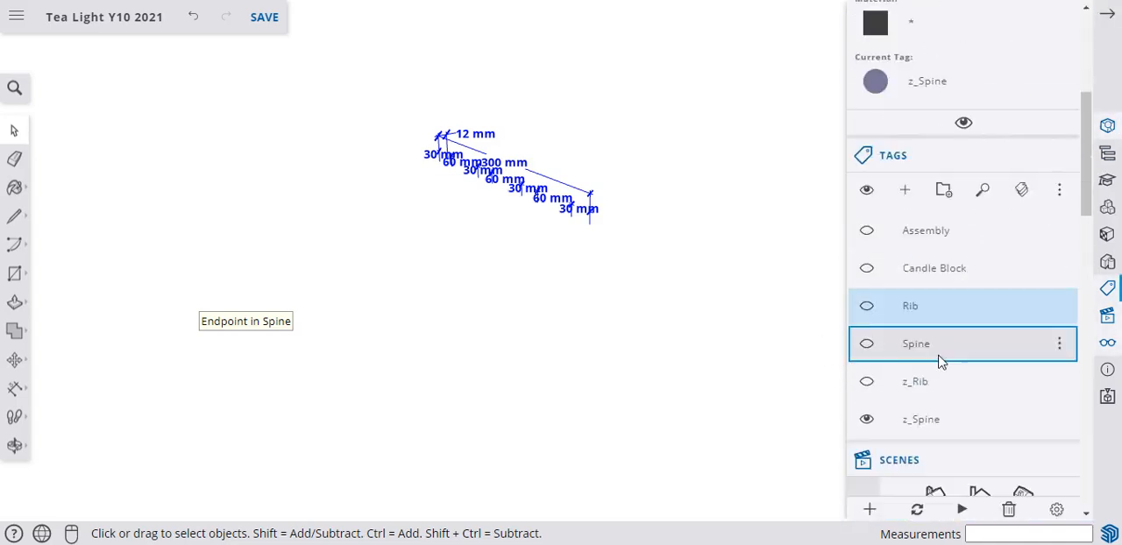
# Activate the Rib scene, hide the z_Spine tag, update the scene with all properties, and check it against the Spine scene.
pyautogui.click(888, 348)
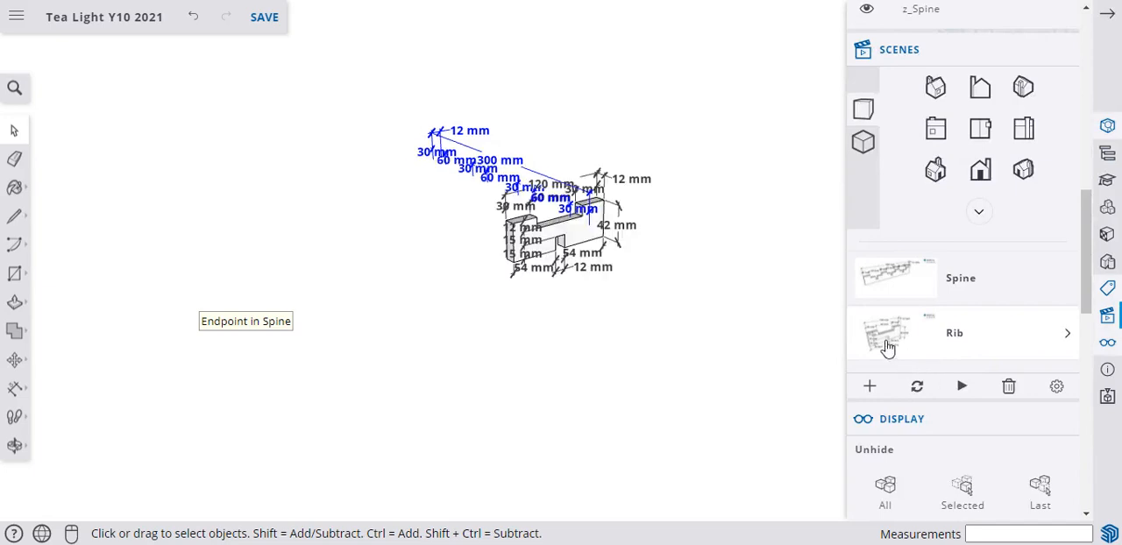
pyautogui.click(879, 348)
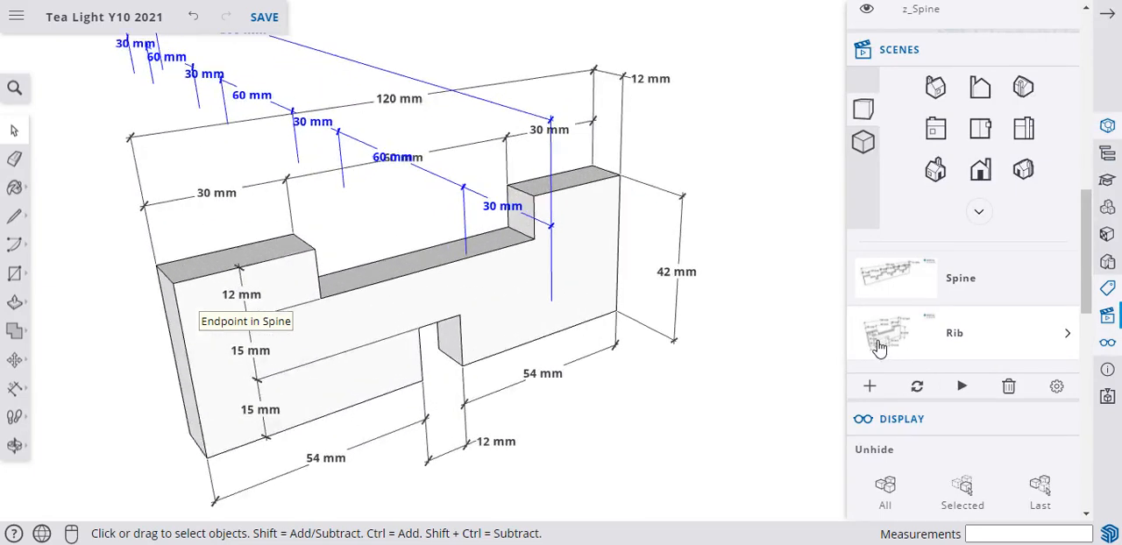
pyautogui.scroll(3, 970, 217)
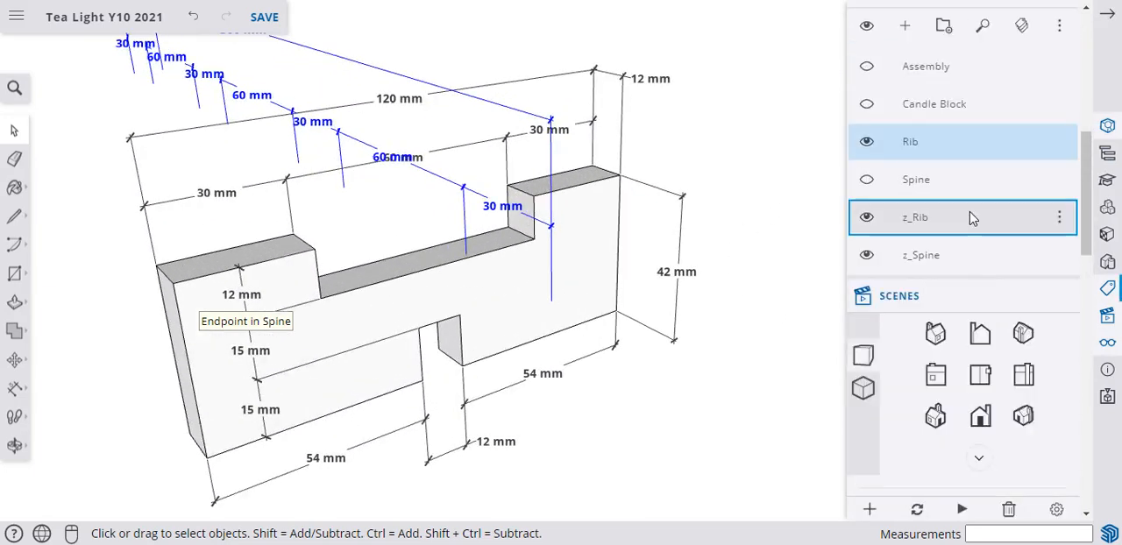
pyautogui.click(866, 255)
pyautogui.scroll(-5, 867, 263)
pyautogui.scroll(-5, 934, 287)
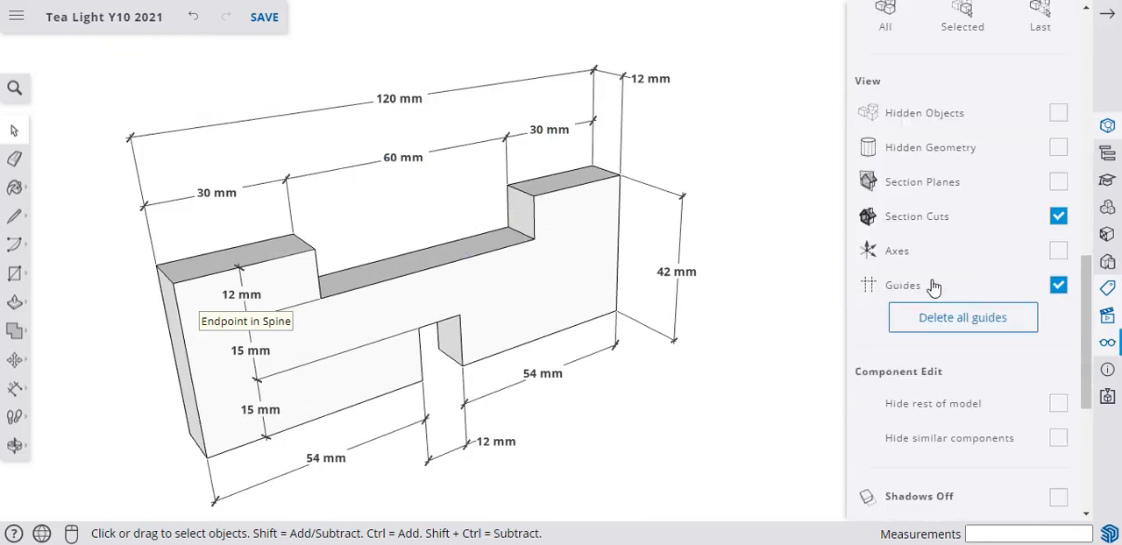
pyautogui.scroll(4, 934, 287)
pyautogui.scroll(1, 934, 287)
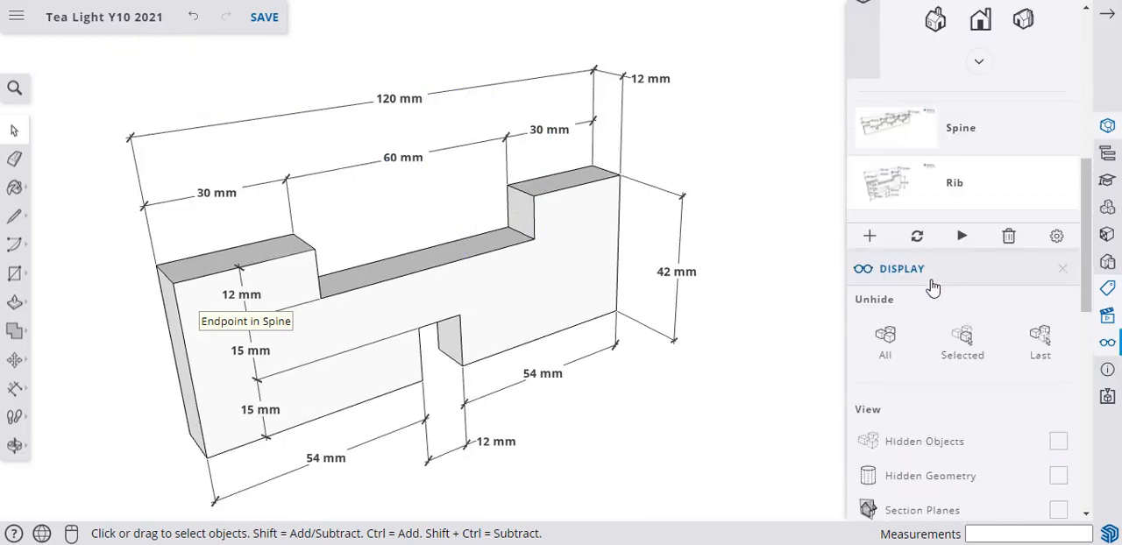
pyautogui.click(917, 238)
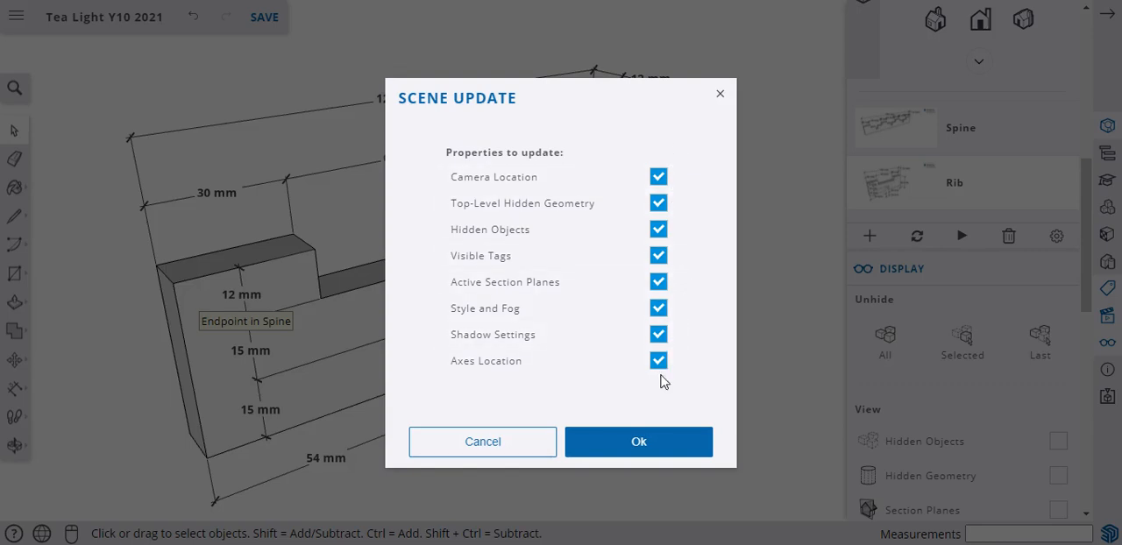
pyautogui.click(639, 444)
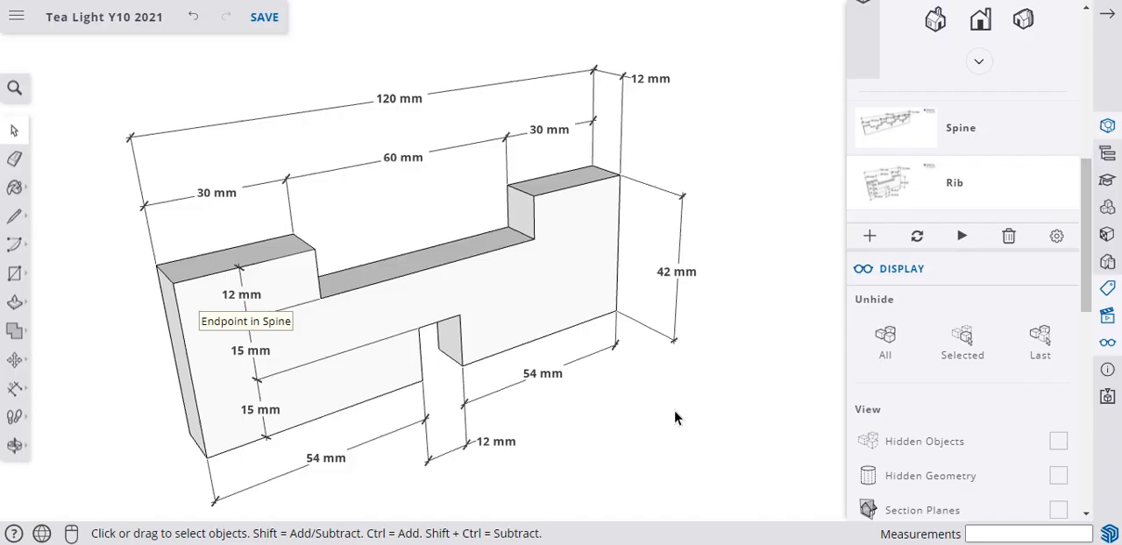
pyautogui.click(903, 136)
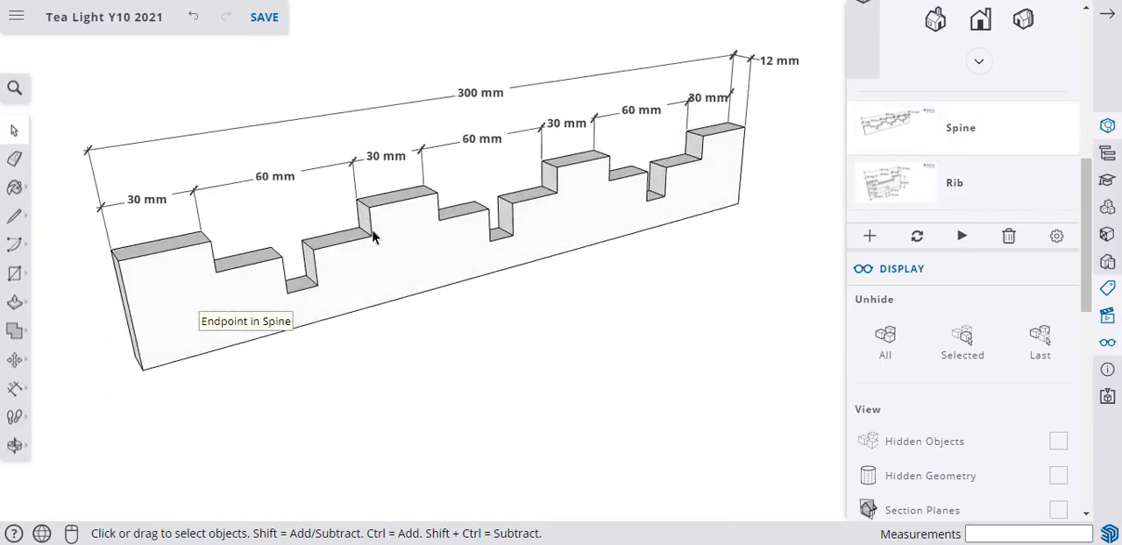
pyautogui.click(873, 185)
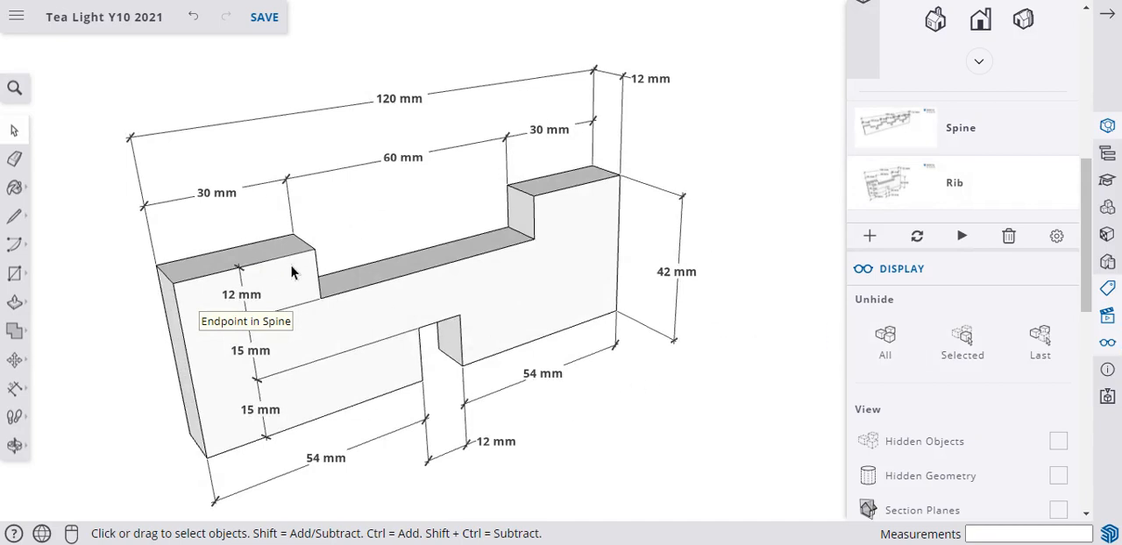
# Create two new tags named z_Candle Block and z_Assembly.
pyautogui.scroll(3, 894, 260)
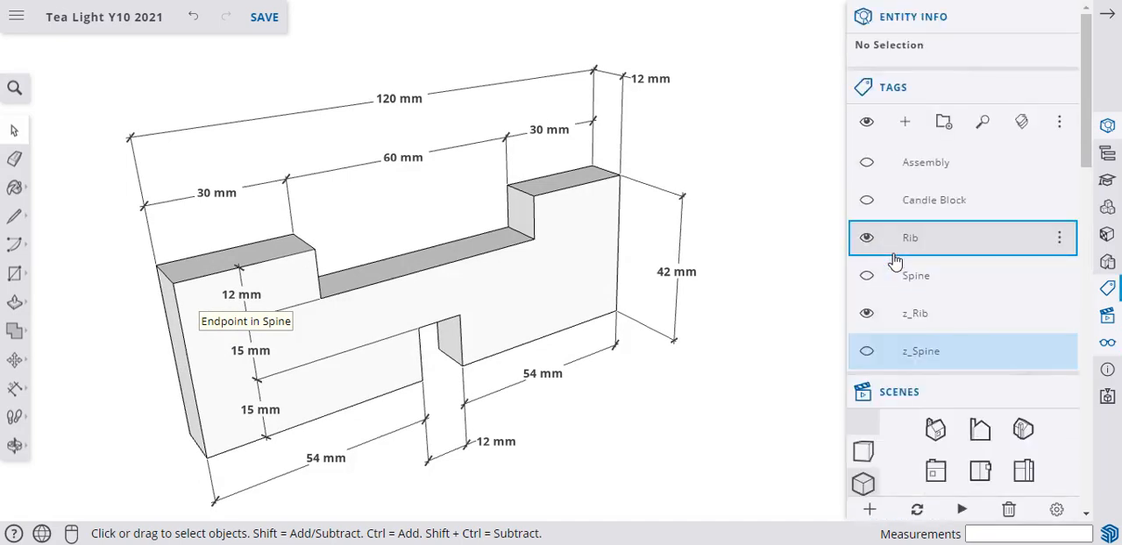
pyautogui.click(906, 125)
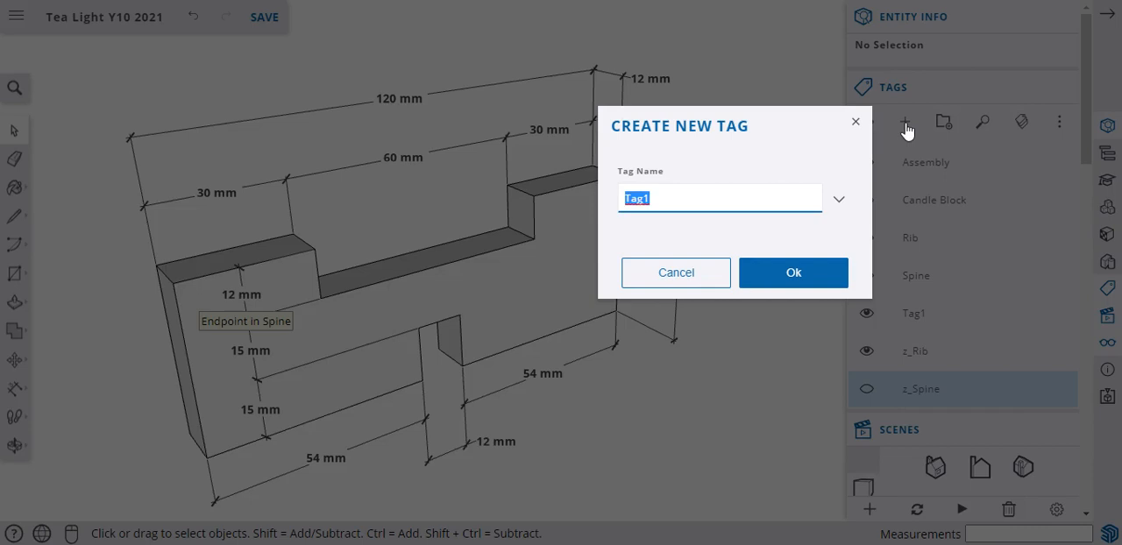
pyautogui.write('z_Candle Block')
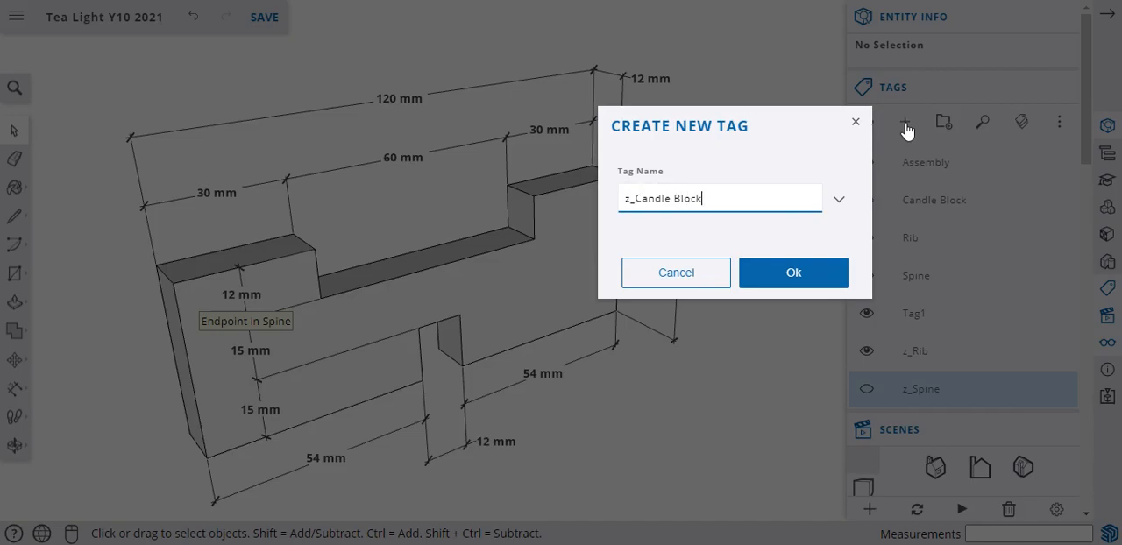
pyautogui.press('Return')
pyautogui.click(905, 126)
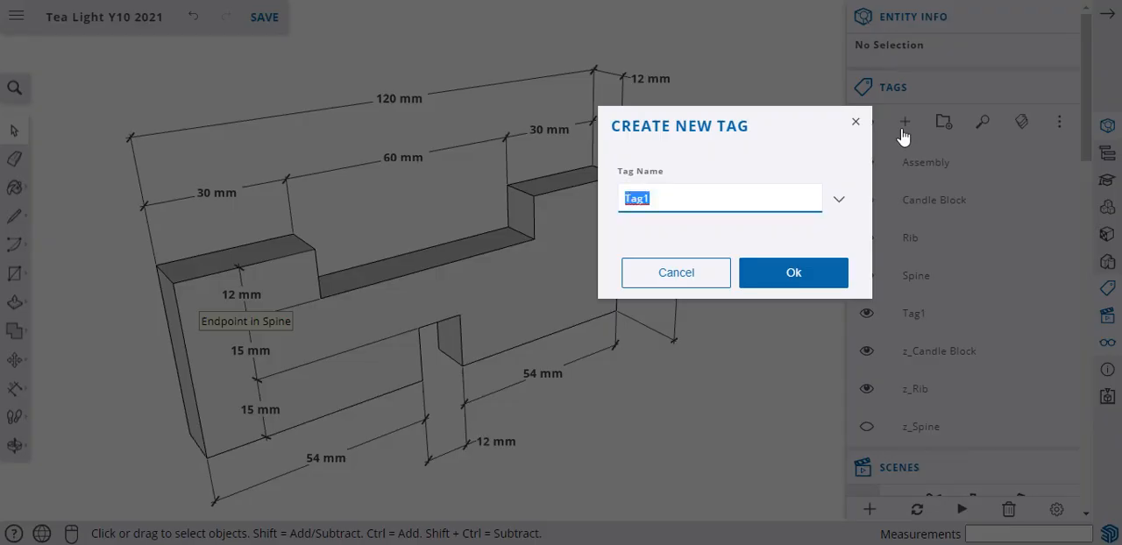
pyautogui.write('z_Assembly')
pyautogui.press('Return')
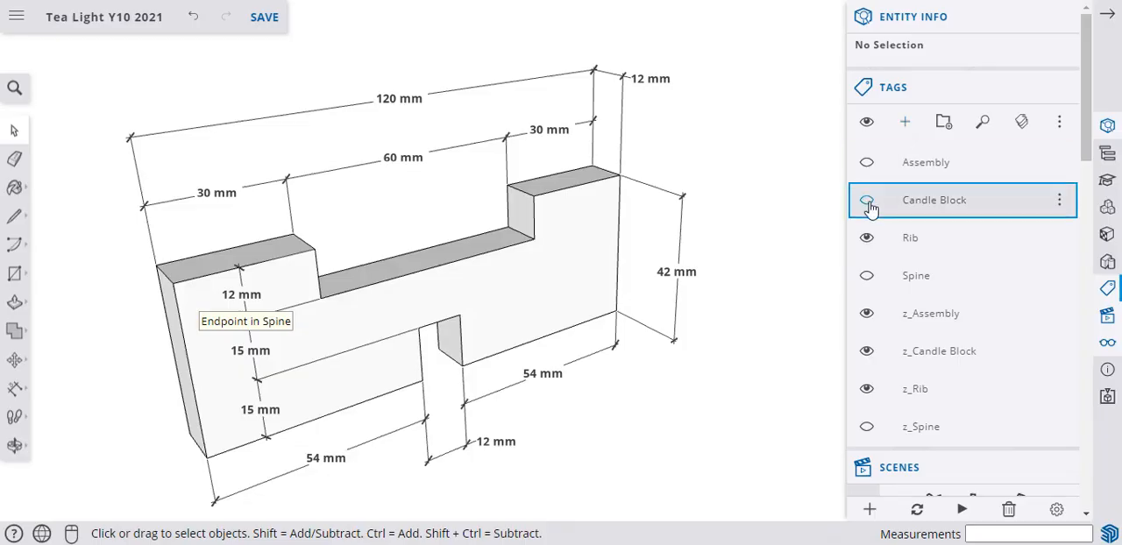
# Activate the Spine scene, hide the z_Assembly and z_Candle Block tags, and update the scene with all properties.
pyautogui.scroll(-3, 898, 404)
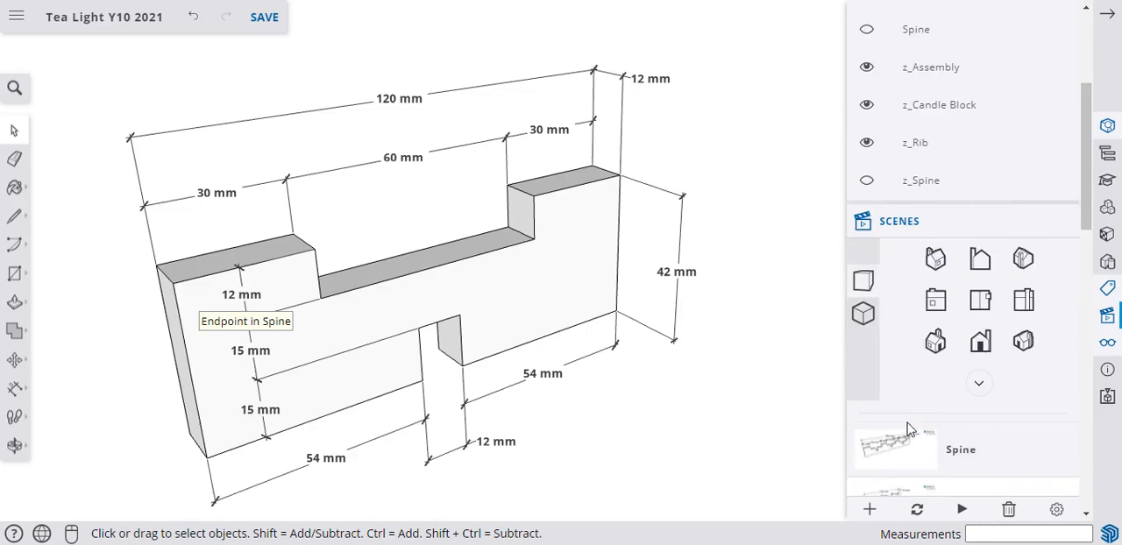
pyautogui.click(898, 448)
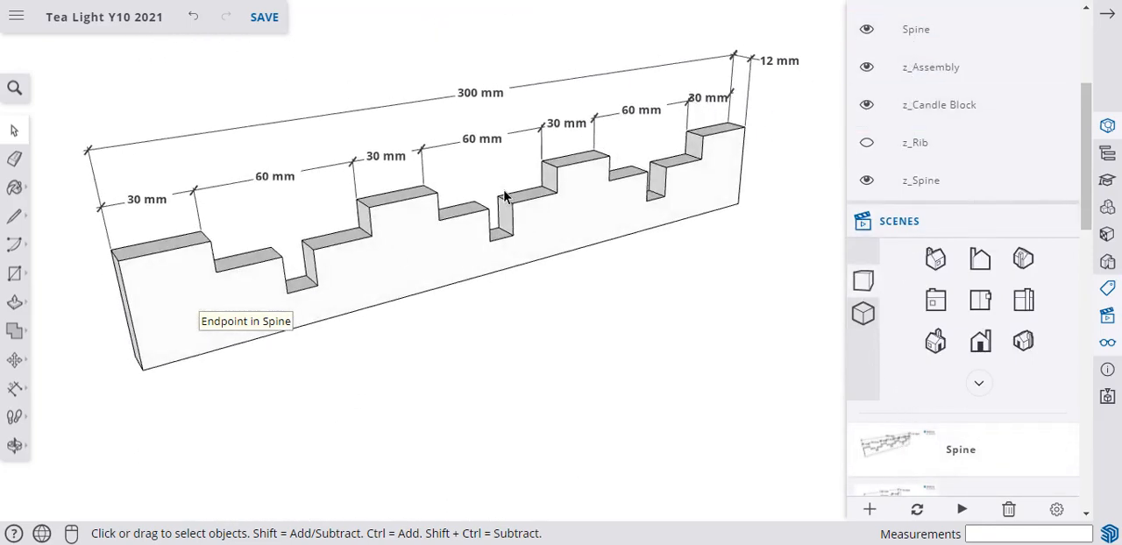
pyautogui.click(866, 67)
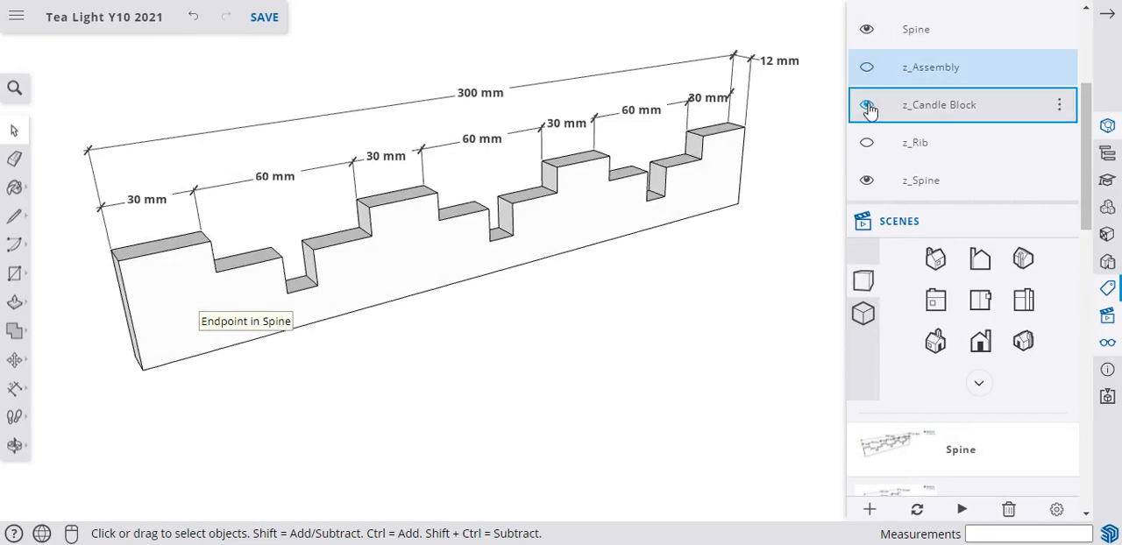
pyautogui.click(866, 104)
pyautogui.click(917, 509)
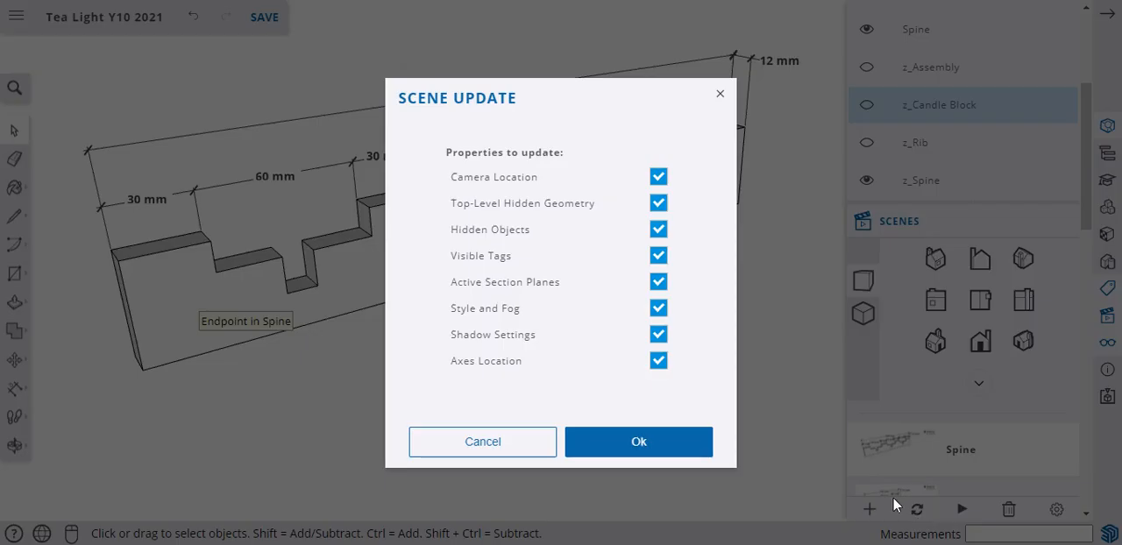
pyautogui.click(678, 454)
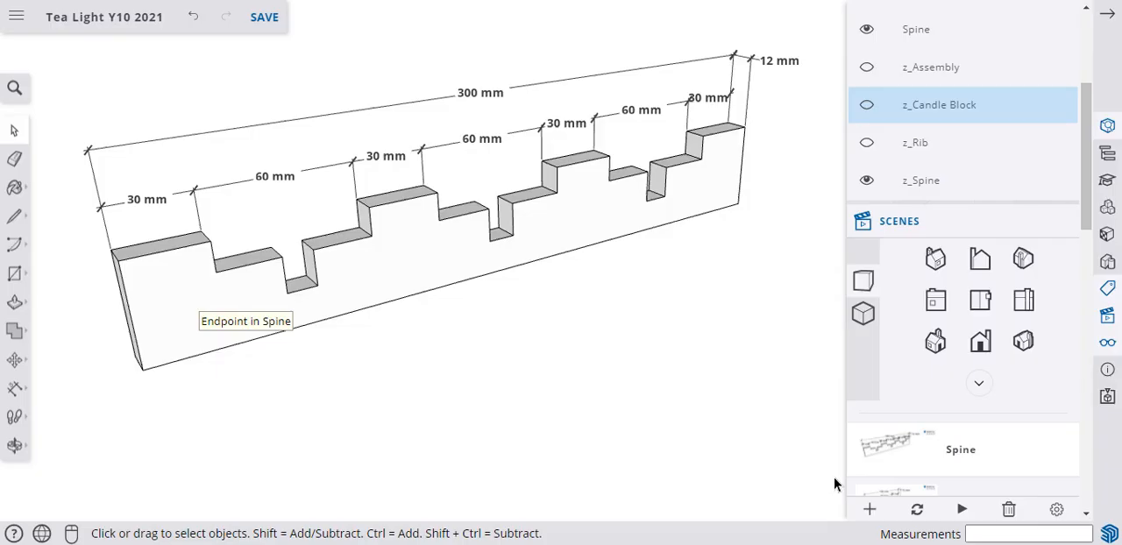
# Activate the Rib scene, hide the z_Assembly and z_Candle Block tags, and update the scene with all properties.
pyautogui.click(894, 492)
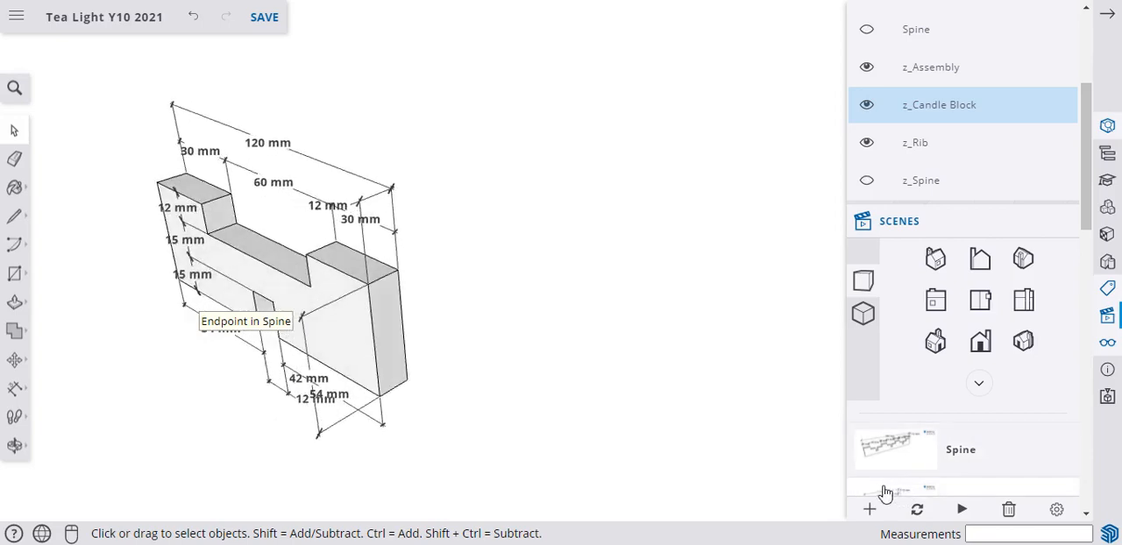
pyautogui.click(866, 69)
pyautogui.click(865, 106)
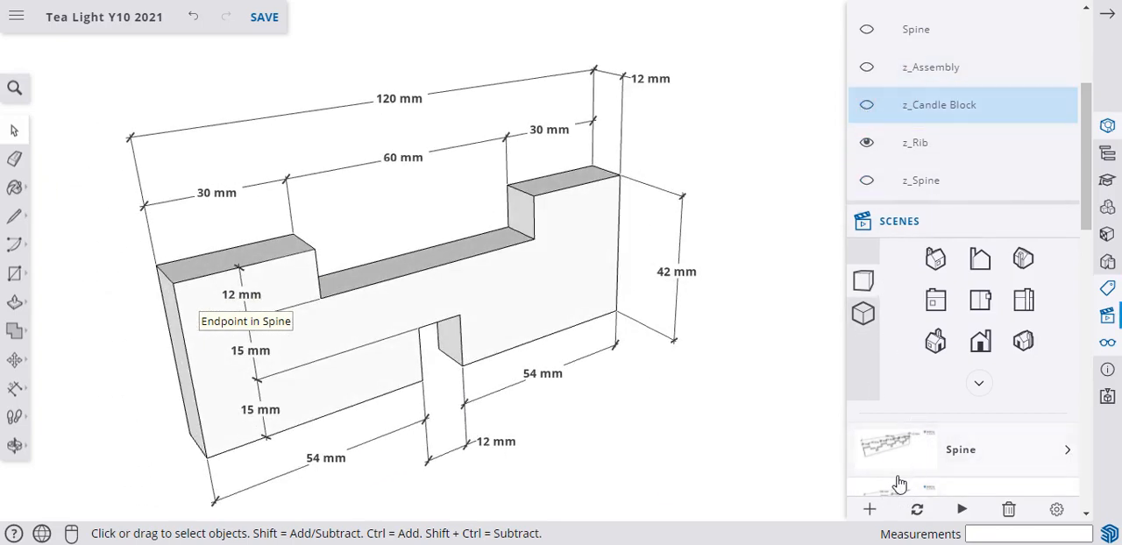
pyautogui.click(916, 511)
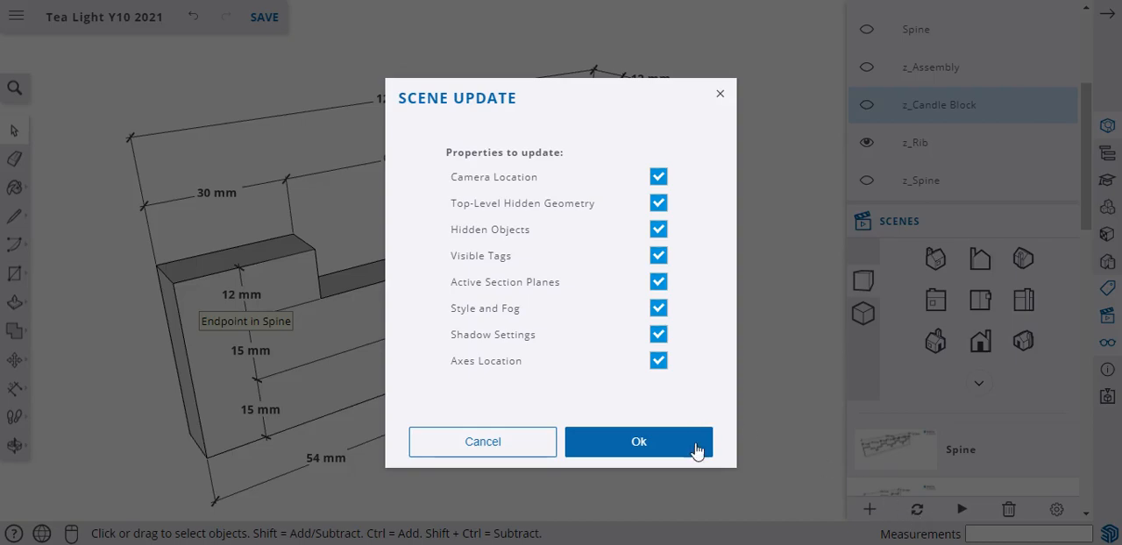
pyautogui.click(659, 447)
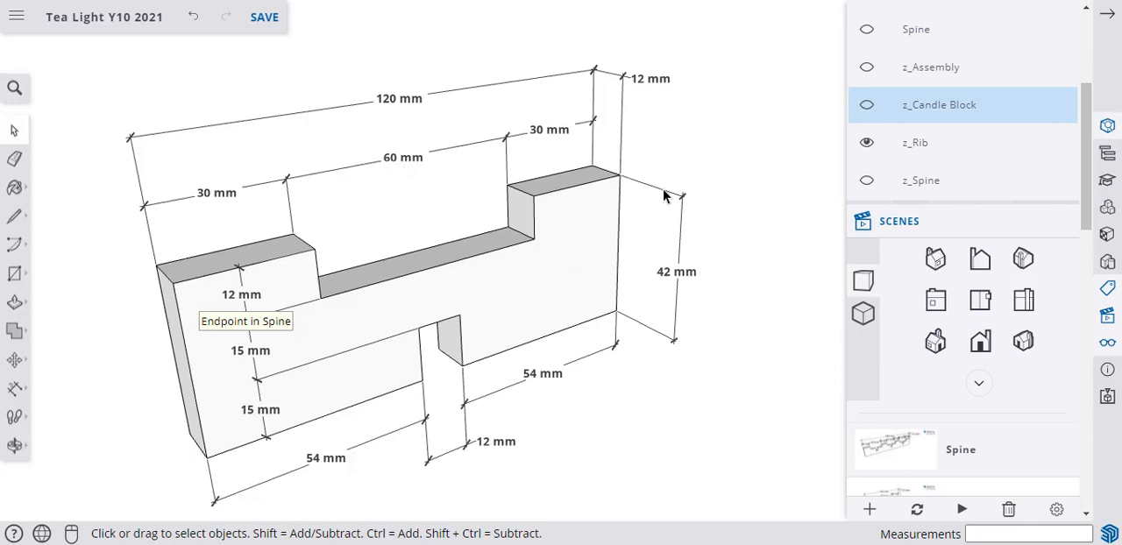
# Isolate the candle block by hiding the Rib and z_Rib tags and showing the Candle Block and z_Candle Block tags.
pyautogui.scroll(3, 921, 141)
pyautogui.scroll(-1, 976, 218)
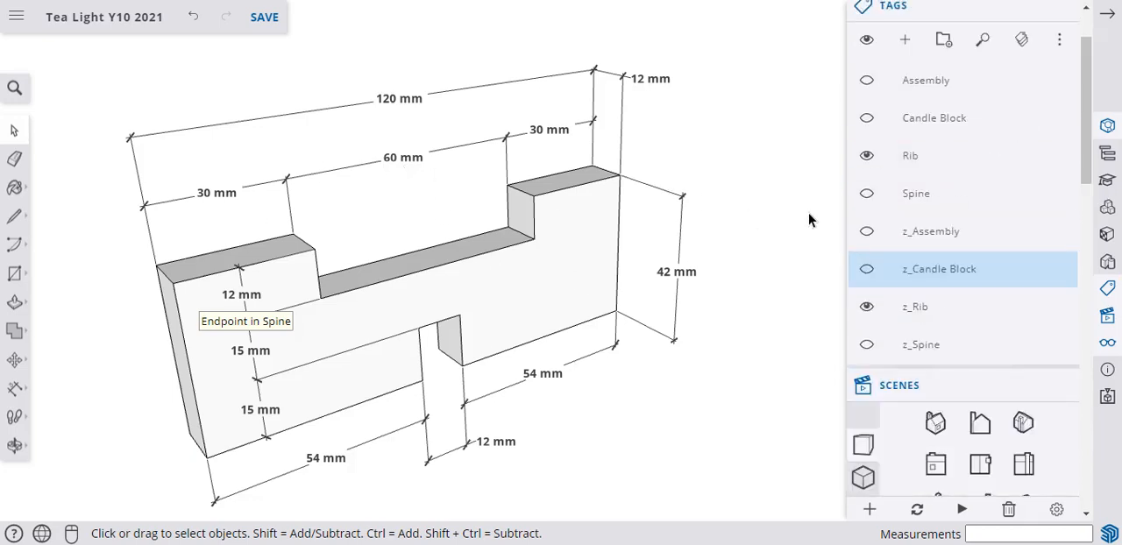
pyautogui.click(866, 155)
pyautogui.click(866, 307)
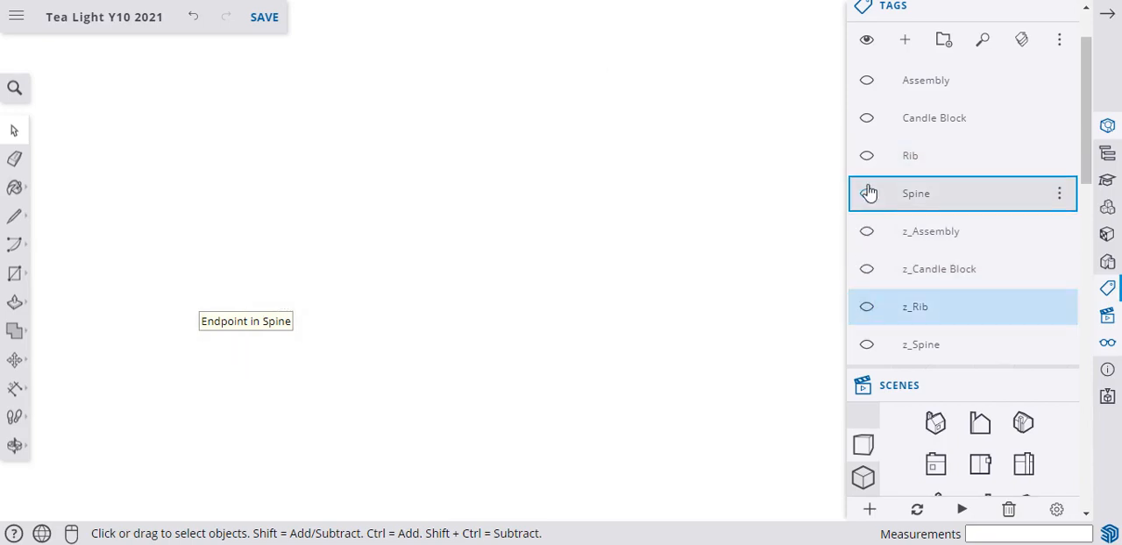
pyautogui.click(867, 117)
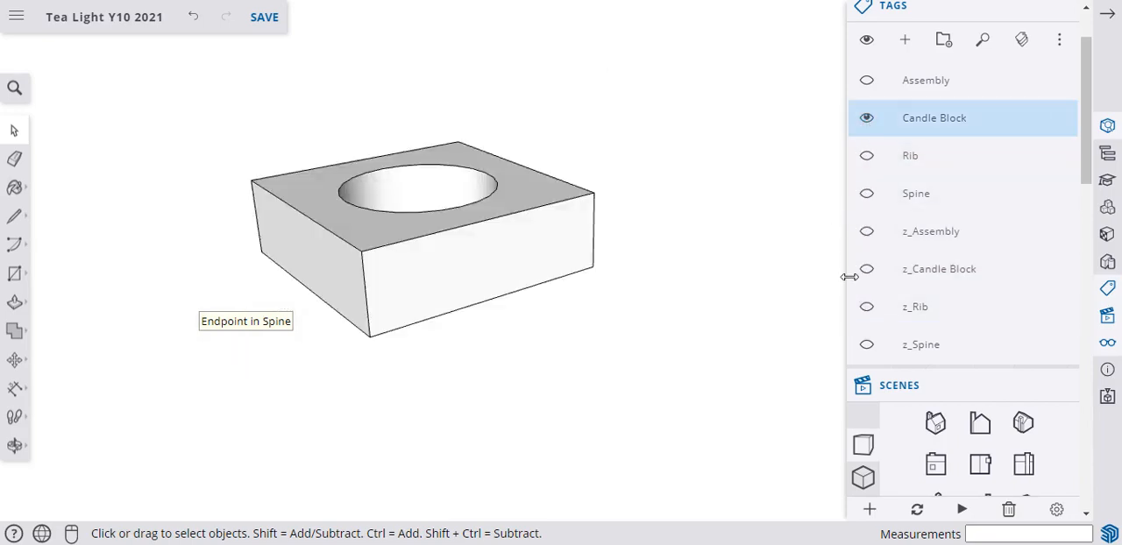
pyautogui.click(867, 269)
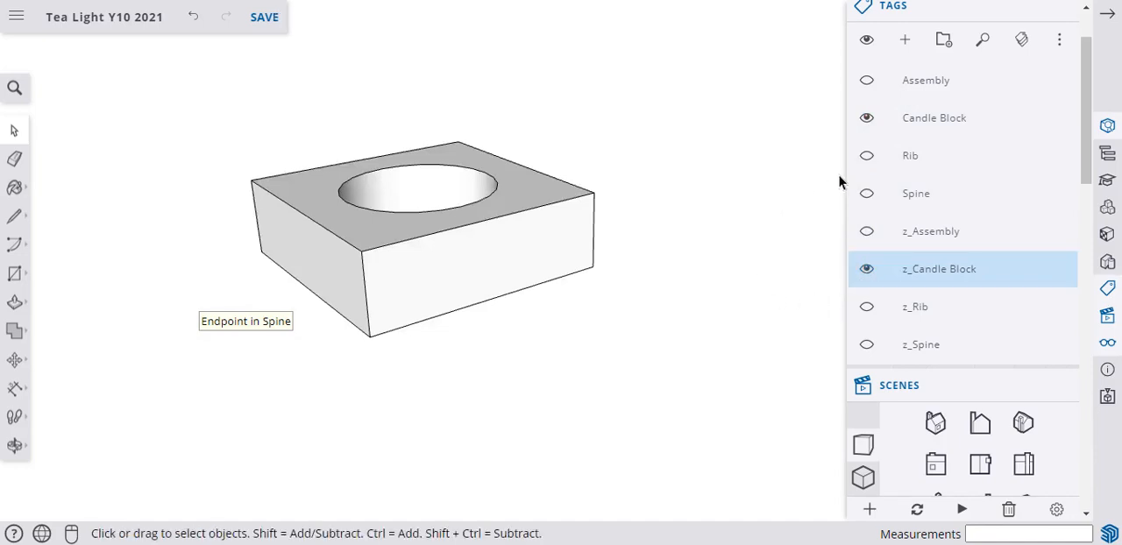
# Show the Rib and Spine tags to examine how the candle block sits over their joint, and hide both again.
pyautogui.click(866, 155)
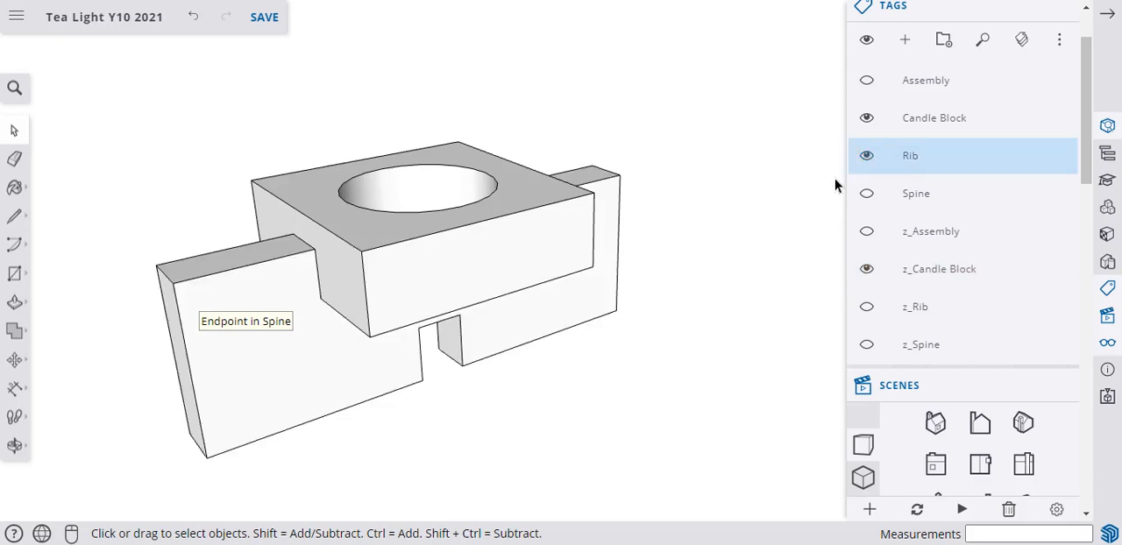
pyautogui.click(867, 193)
pyautogui.moveTo(794, 214); pyautogui.dragTo(627, 351, button='middle')
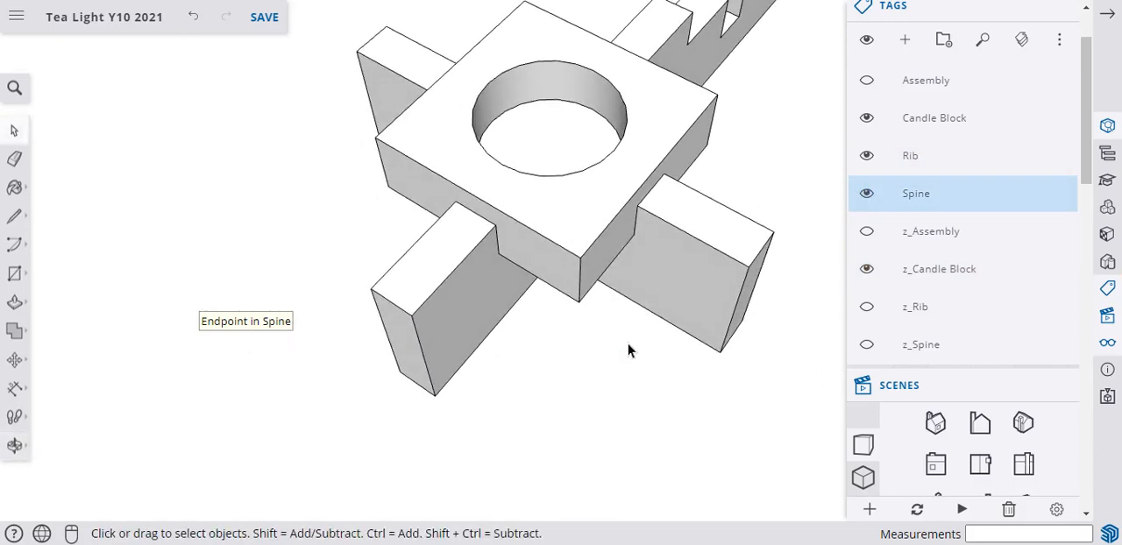
pyautogui.scroll(-3, 627, 351)
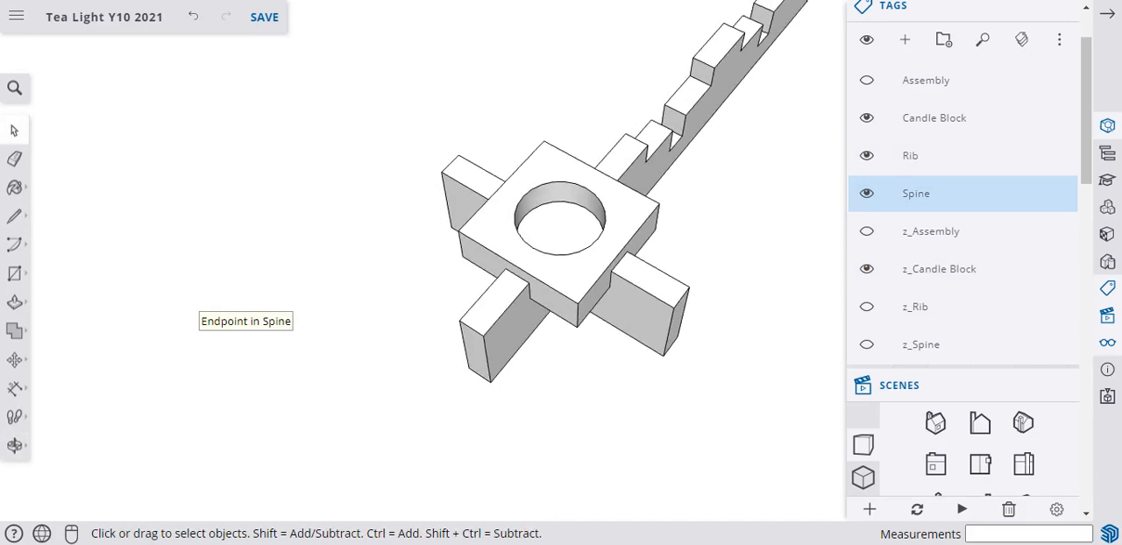
pyautogui.moveTo(592, 366); pyautogui.dragTo(527, 364, button='middle')
pyautogui.scroll(2, 796, 238)
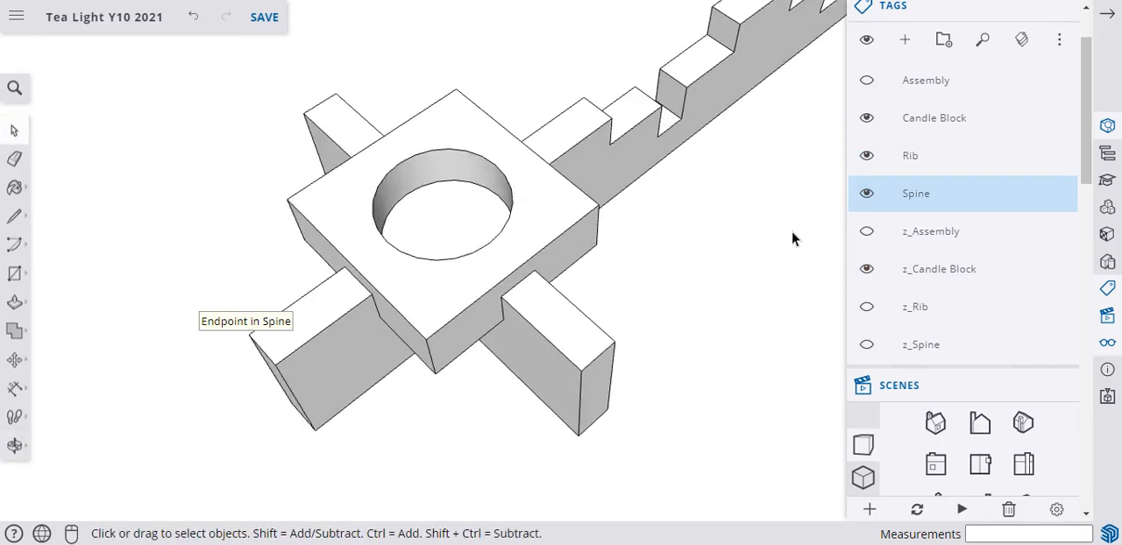
pyautogui.moveTo(531, 299); pyautogui.dragTo(509, 271, button='middle')
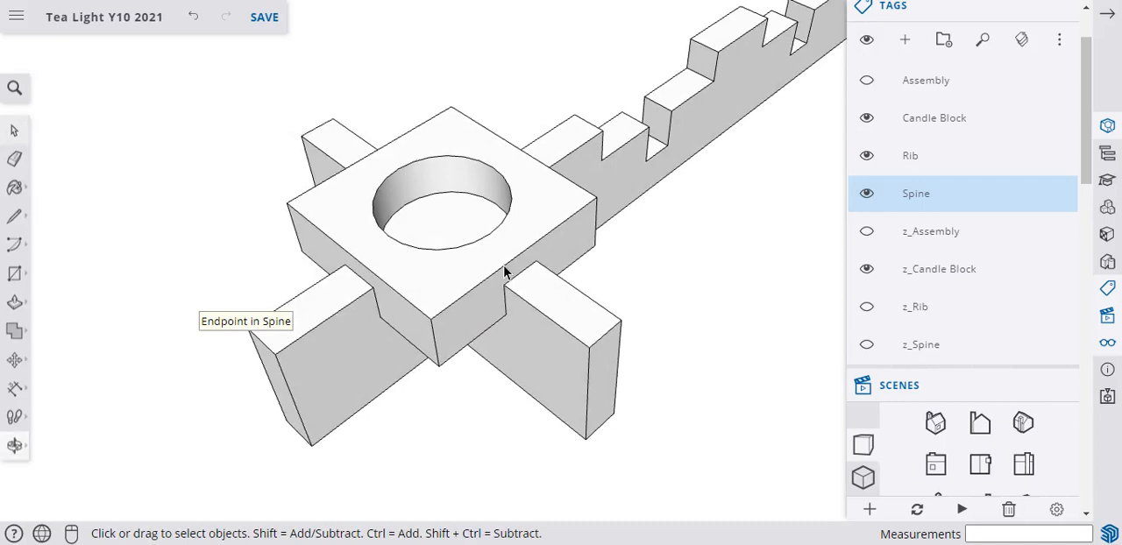
pyautogui.click(866, 193)
pyautogui.click(866, 156)
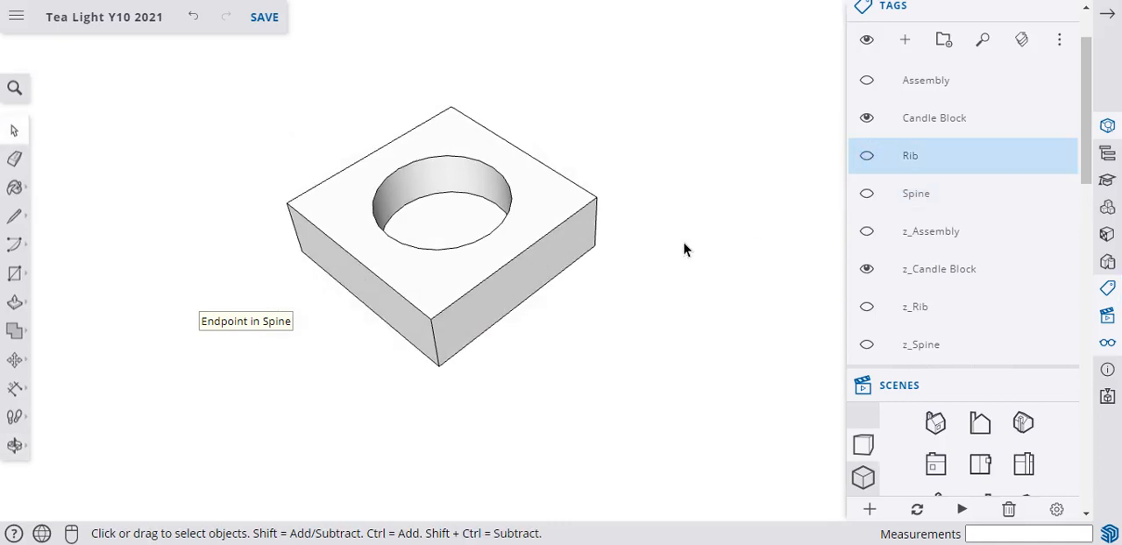
# Dimension the two rear top edges of the candle block, placing both dimensions above the block.
pyautogui.scroll(1, 414, 144)
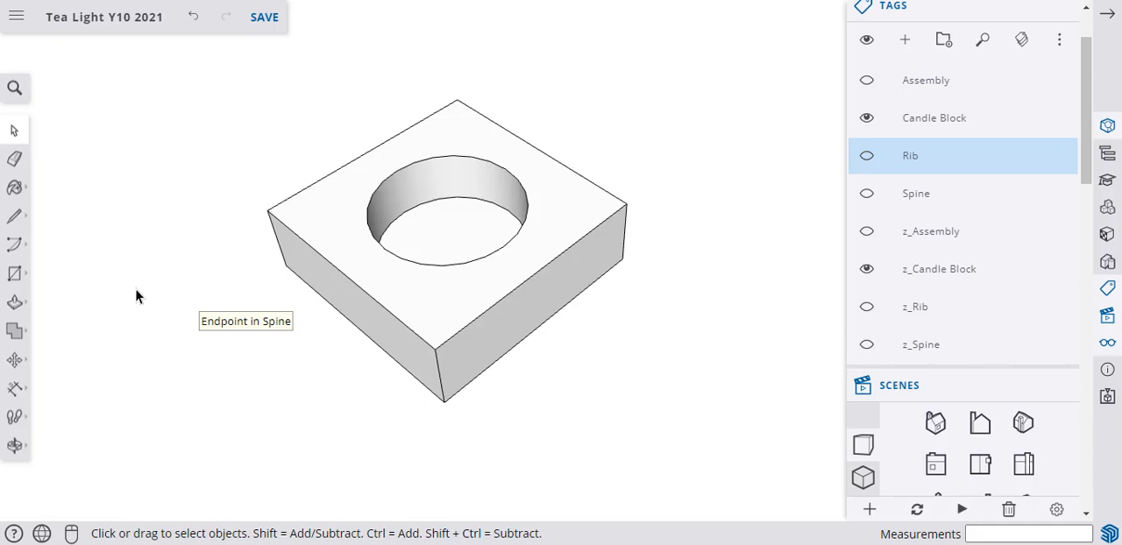
pyautogui.click(13, 392)
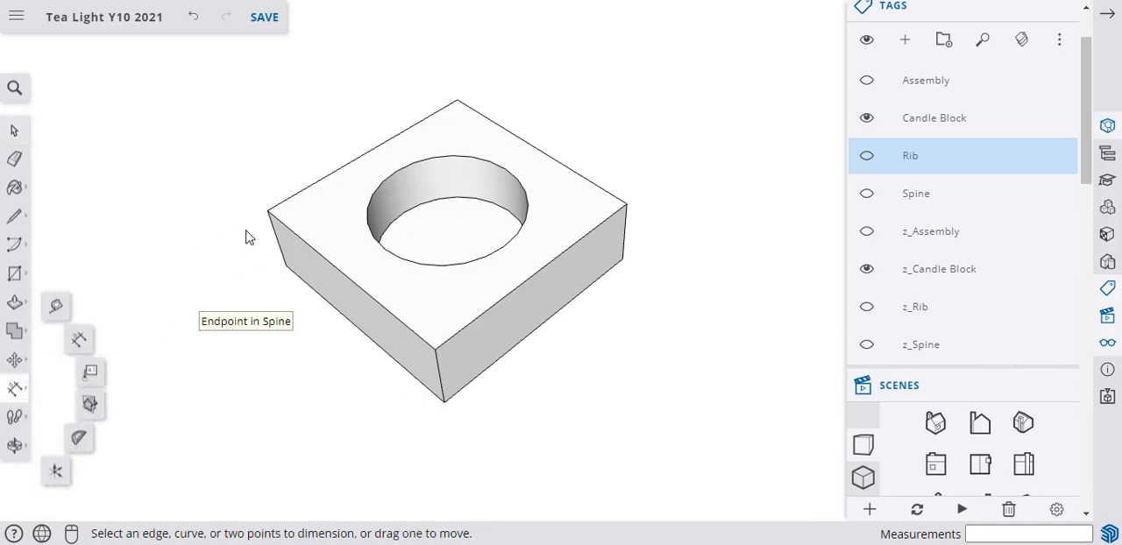
pyautogui.click(267, 211)
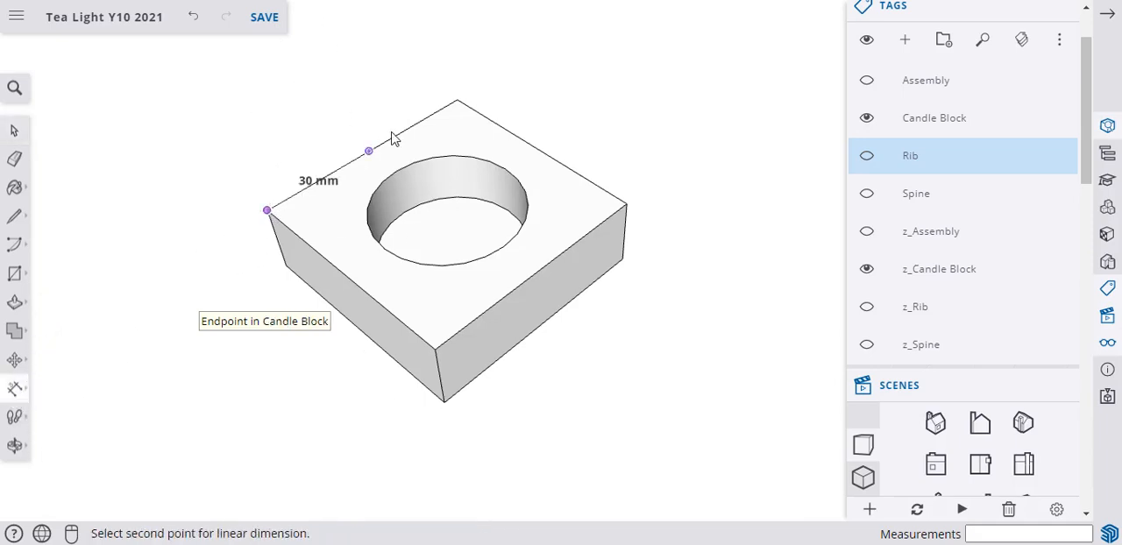
pyautogui.click(456, 101)
pyautogui.click(428, 52)
pyautogui.click(457, 101)
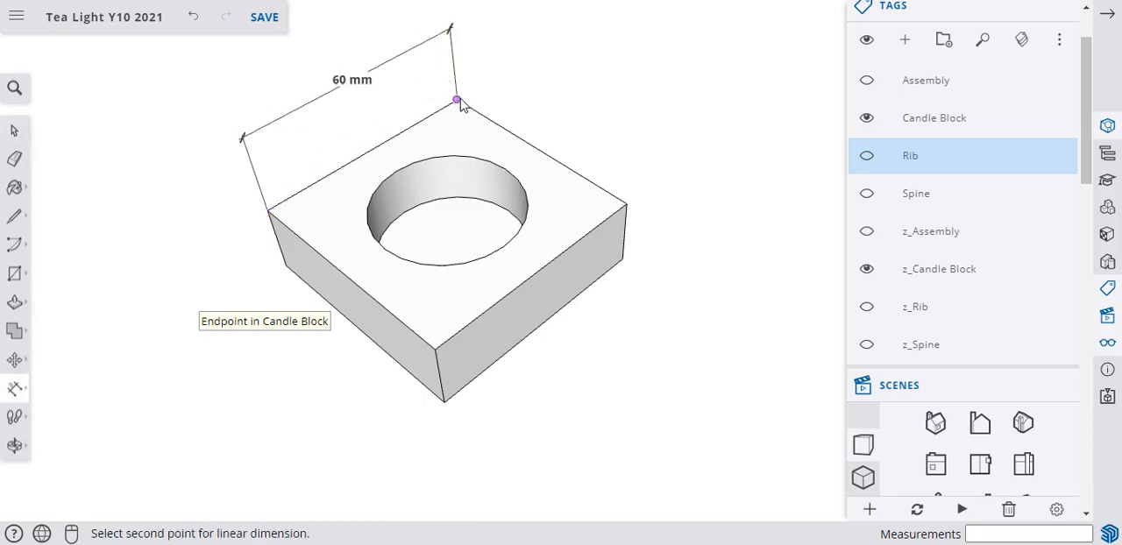
pyautogui.click(625, 203)
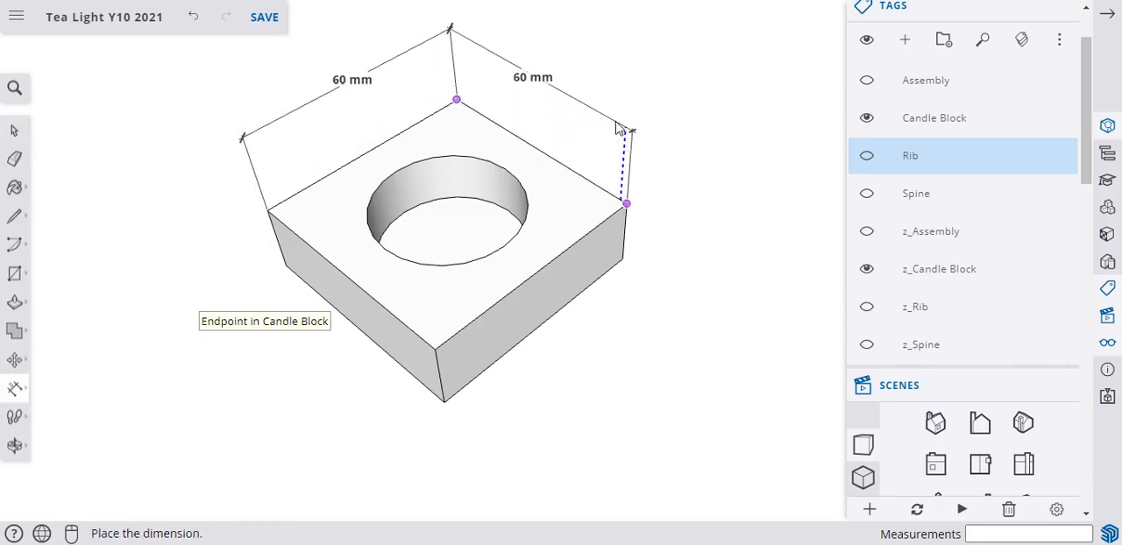
pyautogui.click(617, 129)
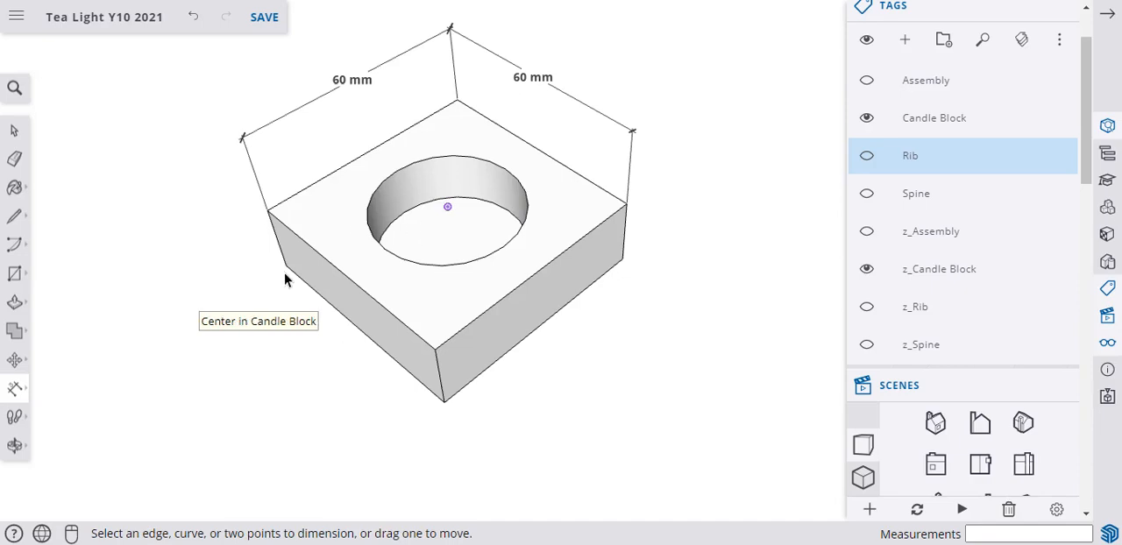
pyautogui.press('space')
pyautogui.doubleClick(392, 289)
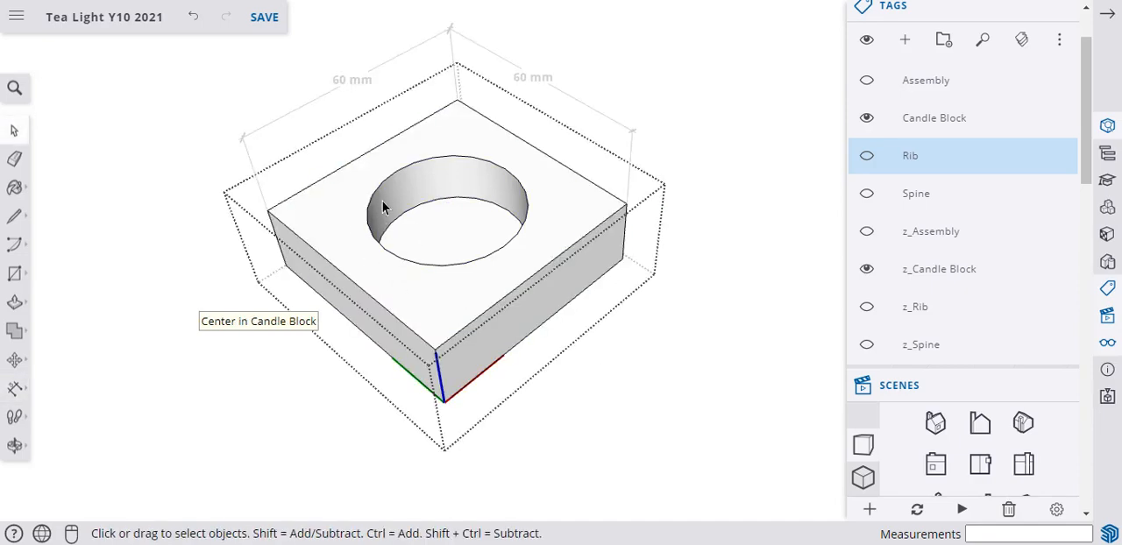
pyautogui.click(739, 441)
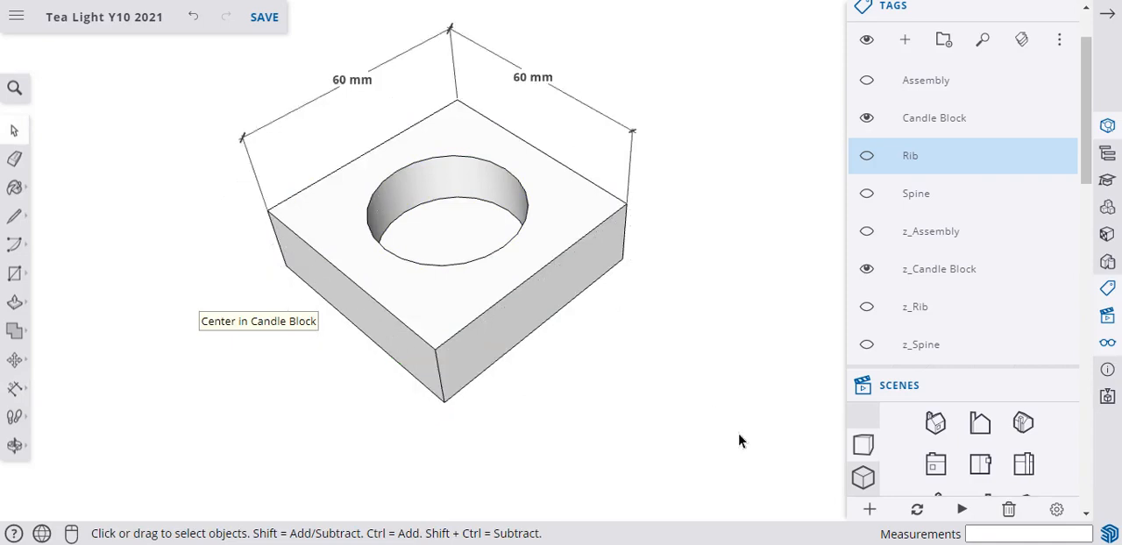
# Create a diagonal construction guide between the left and right corners of the candle block's top face.
pyautogui.press('t')
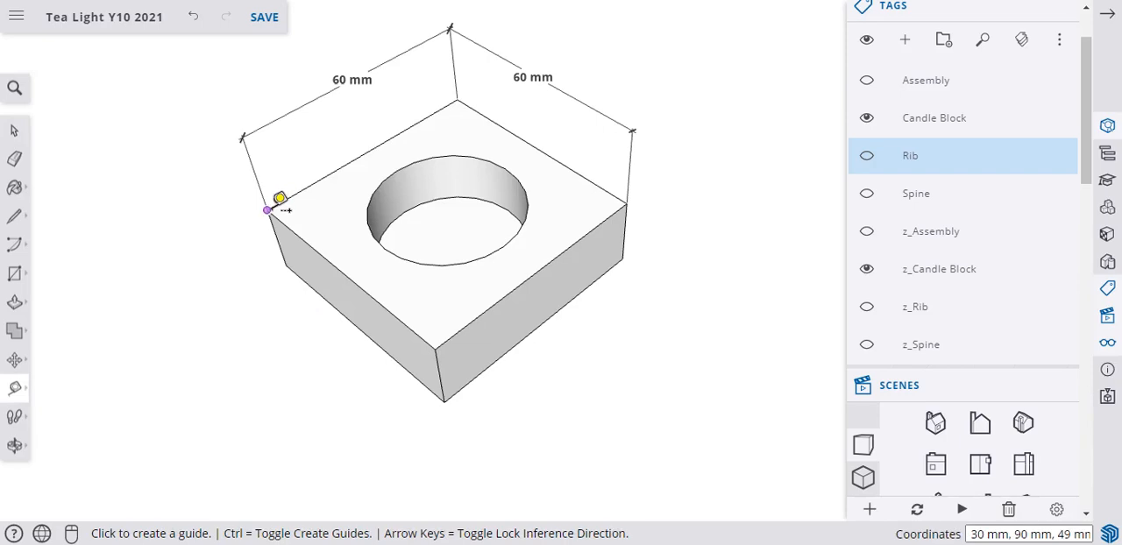
pyautogui.click(267, 211)
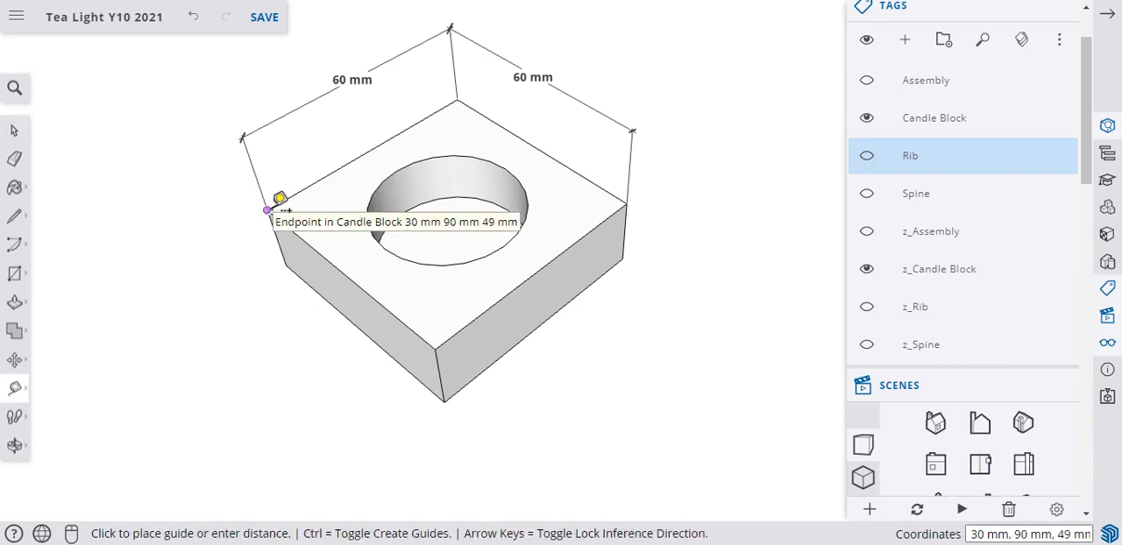
pyautogui.click(629, 193)
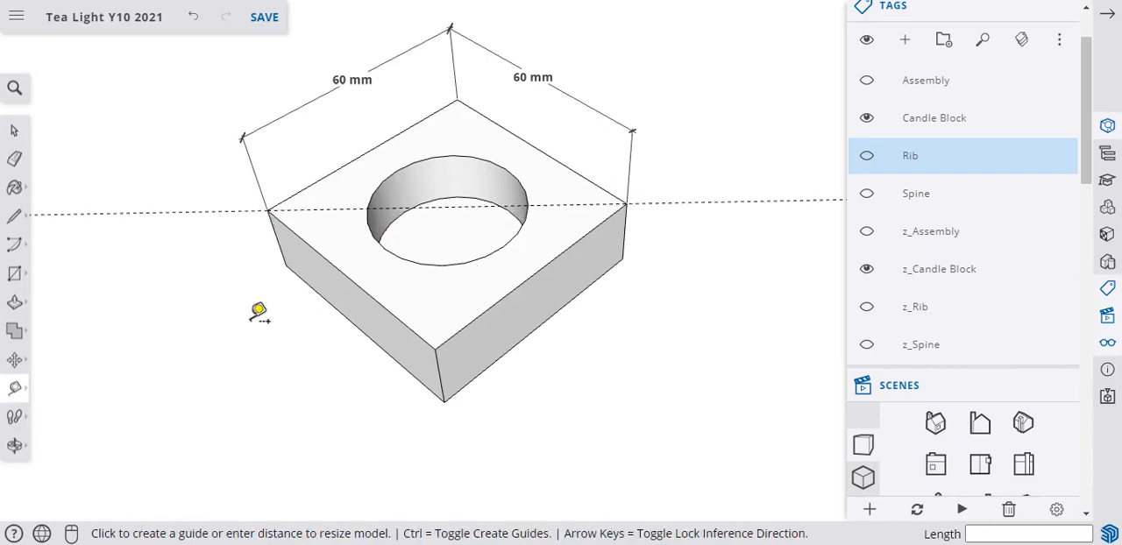
# Draw a line about 38 mm long across the hole along the guide and a vertical 14 mm line down the hole's inner wall.
pyautogui.click(29, 226)
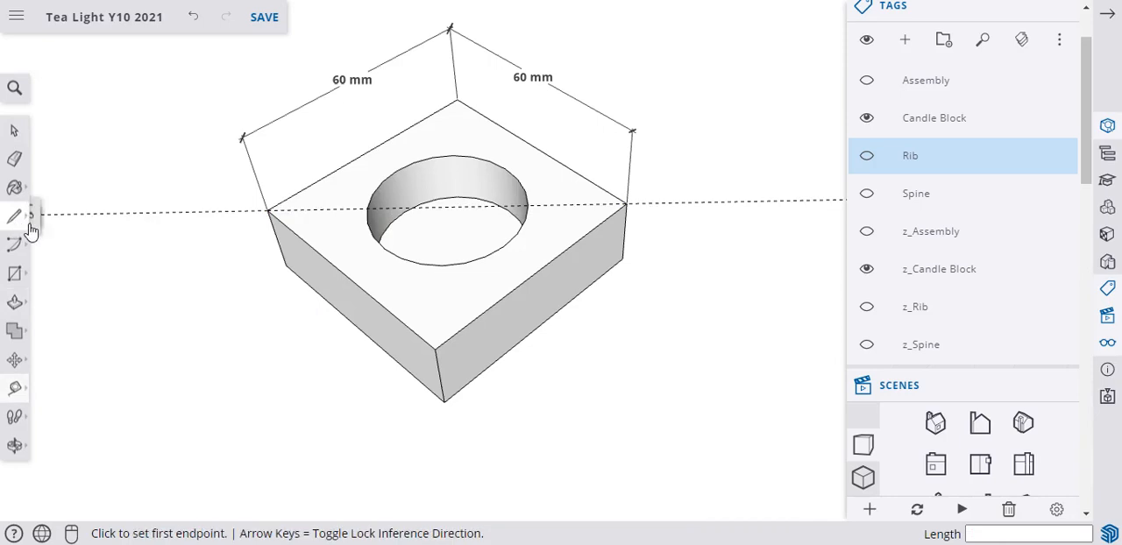
pyautogui.click(367, 209)
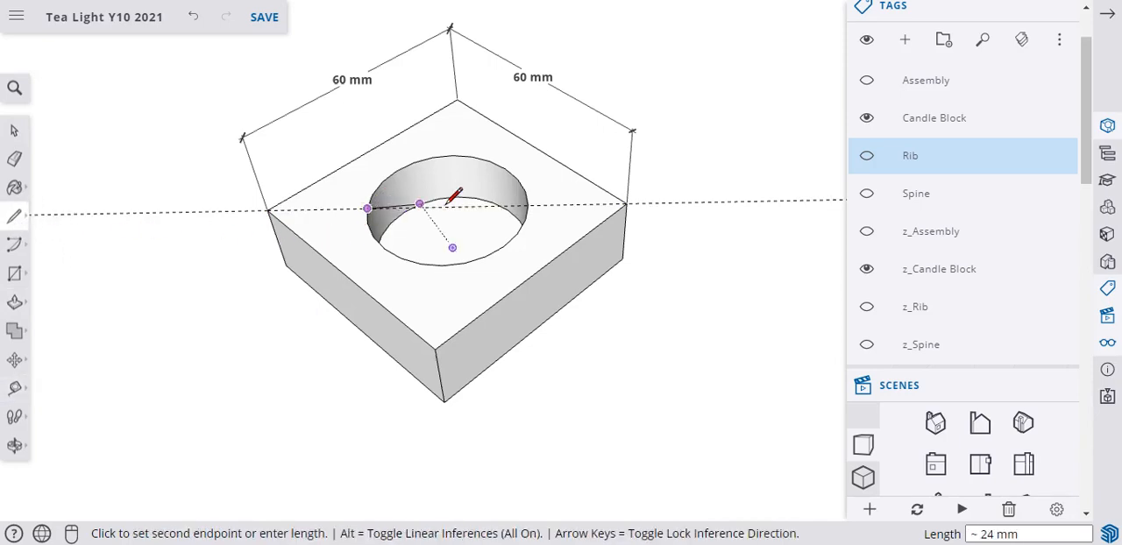
pyautogui.click(529, 205)
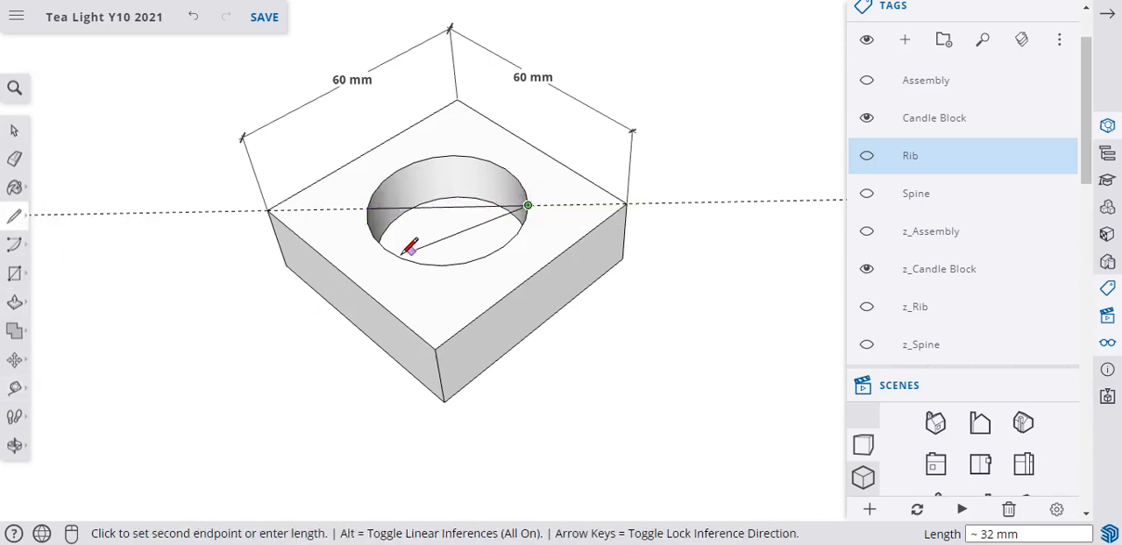
pyautogui.press('Escape')
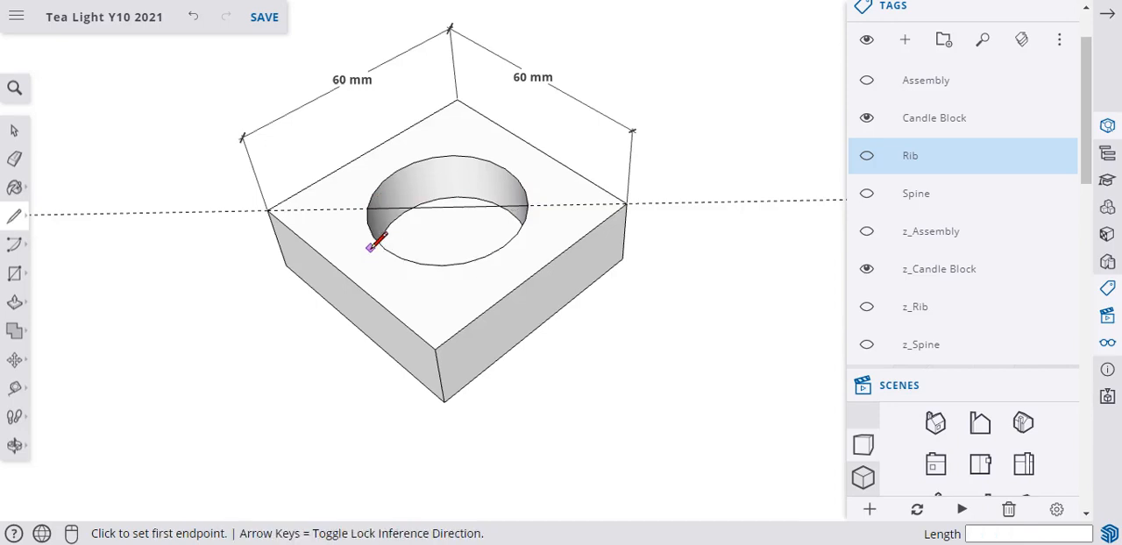
pyautogui.click(396, 170)
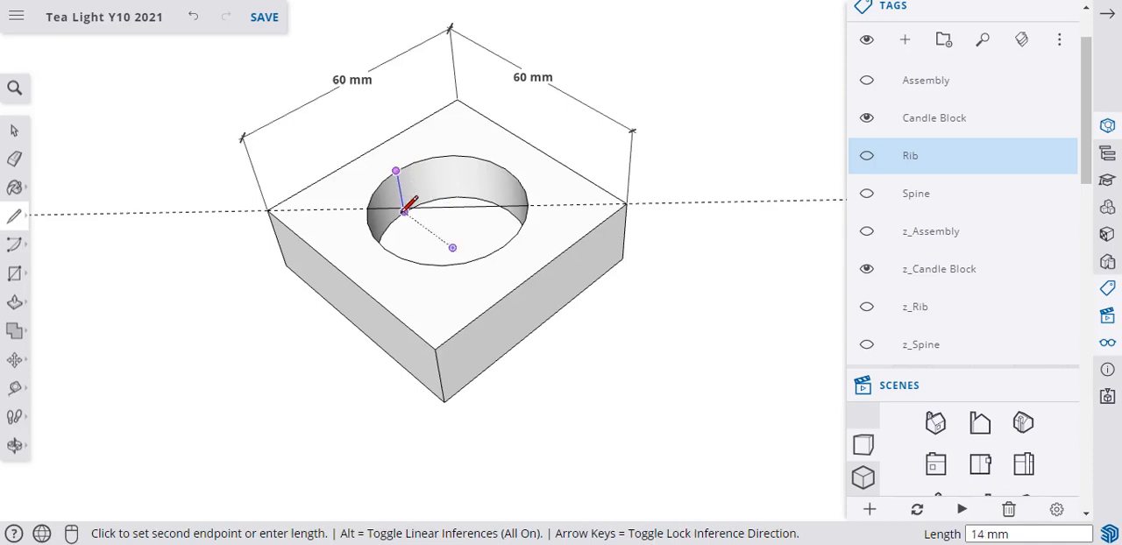
pyautogui.click(401, 209)
pyautogui.press('Escape')
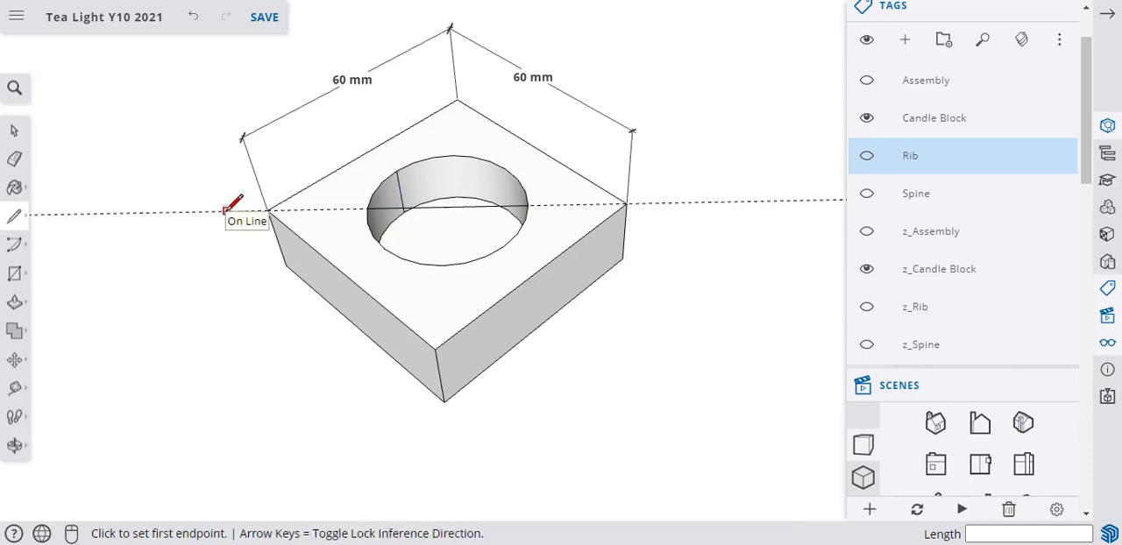
# Erase the diagonal construction guide, keeping the two helper lines in the hole.
pyautogui.moveTo(405, 293); pyautogui.dragTo(404, 232, button='middle')
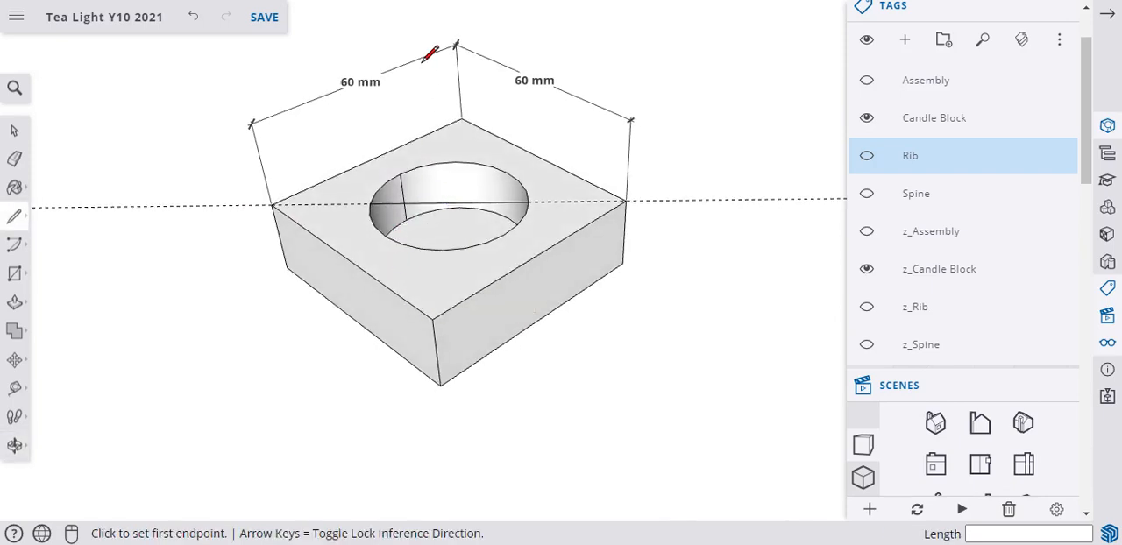
pyautogui.scroll(1, 436, 15)
pyautogui.press('space')
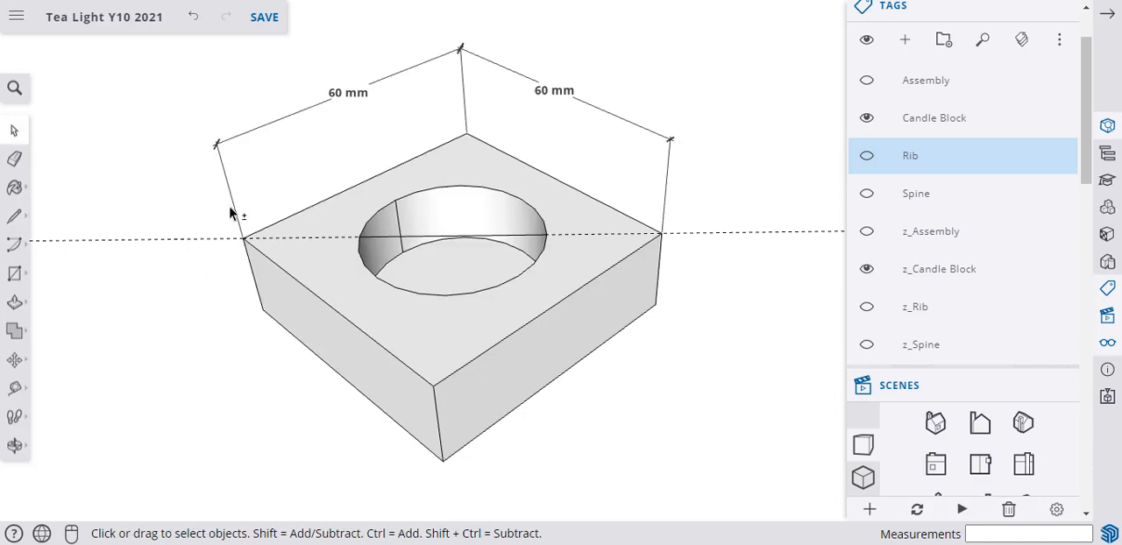
pyautogui.moveTo(196, 132)
pyautogui.mouseDown(button='middle')
pyautogui.moveTo(180, 117)
pyautogui.moveTo(180, 142)
pyautogui.mouseUp(button='middle')
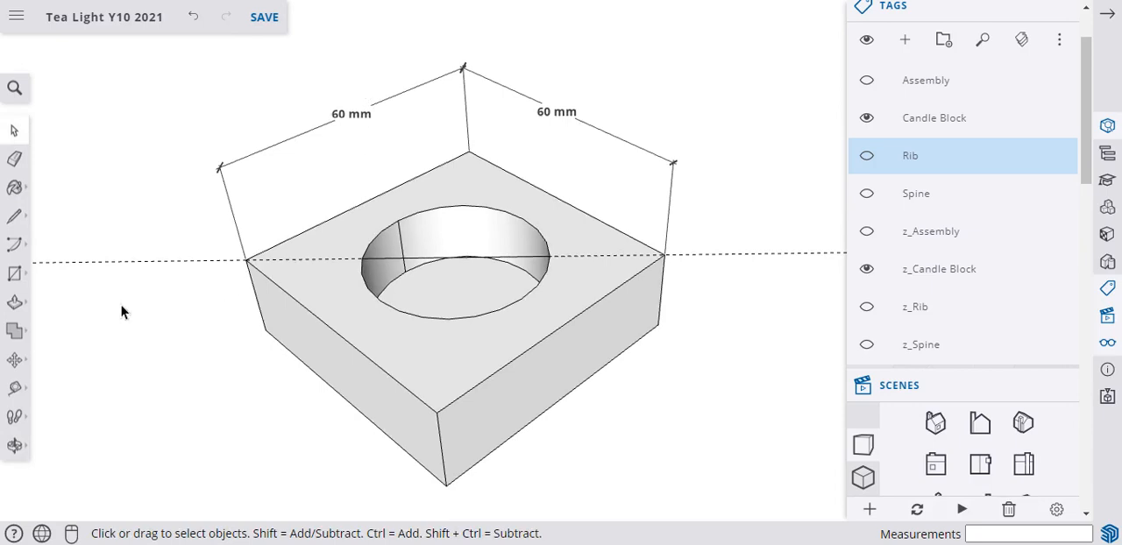
pyautogui.click(14, 158)
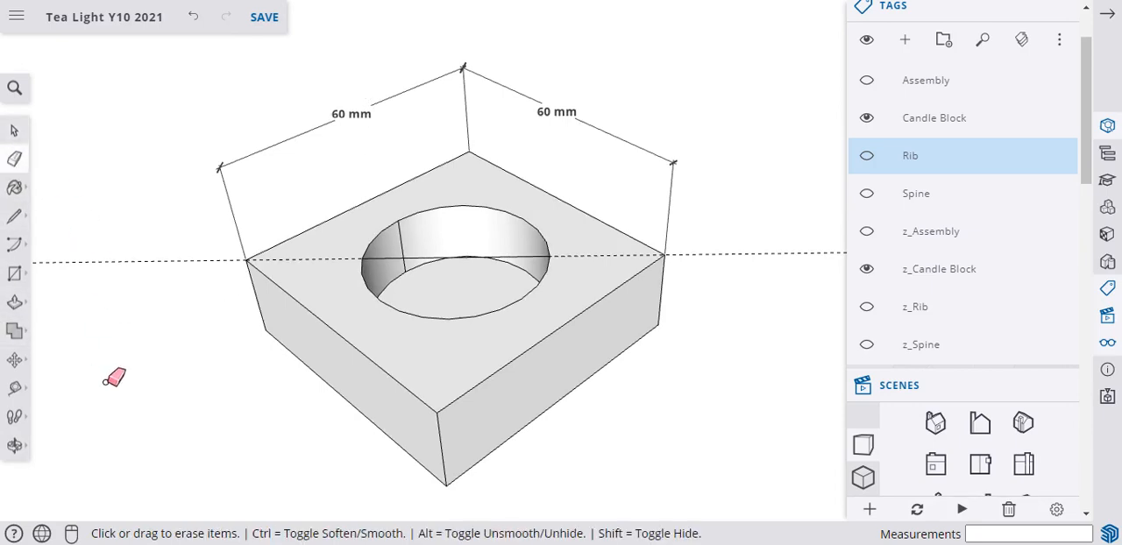
pyautogui.click(98, 261)
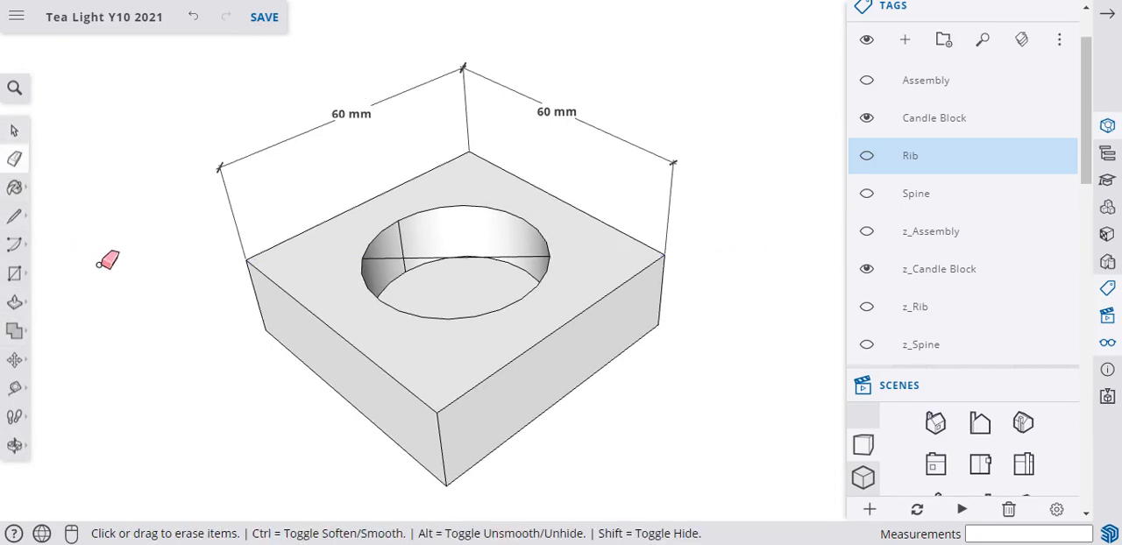
# Dimension the hole's diameter between the ends of the helper line, placing the dimension above the block.
pyautogui.click(14, 388)
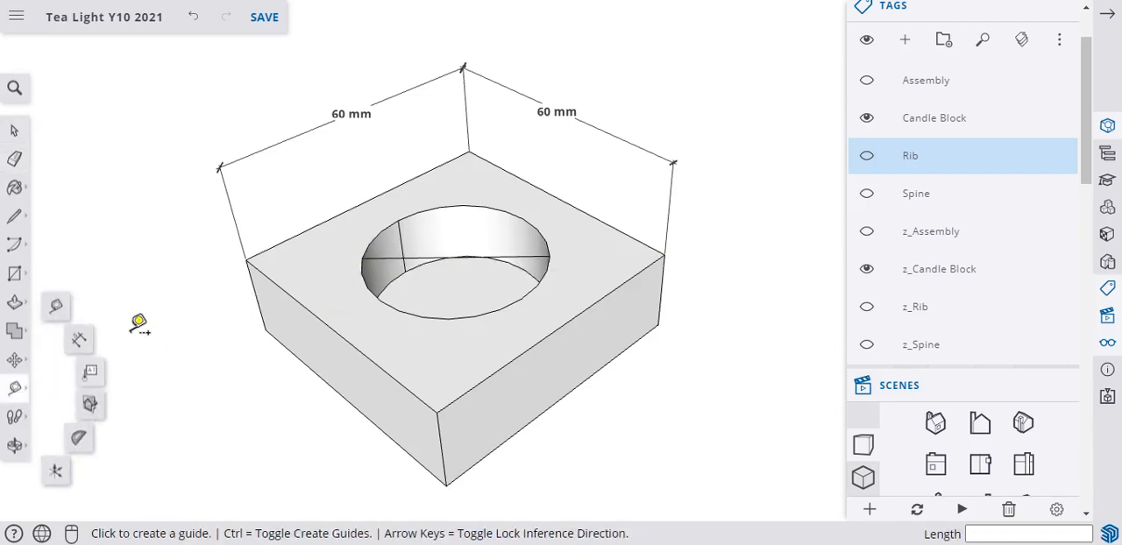
pyautogui.click(80, 342)
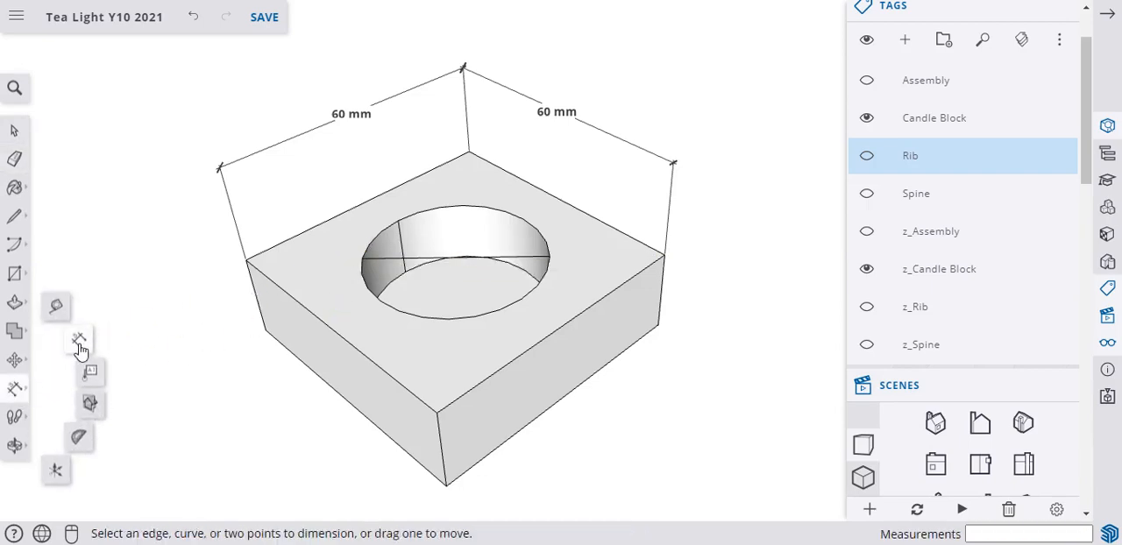
pyautogui.click(362, 259)
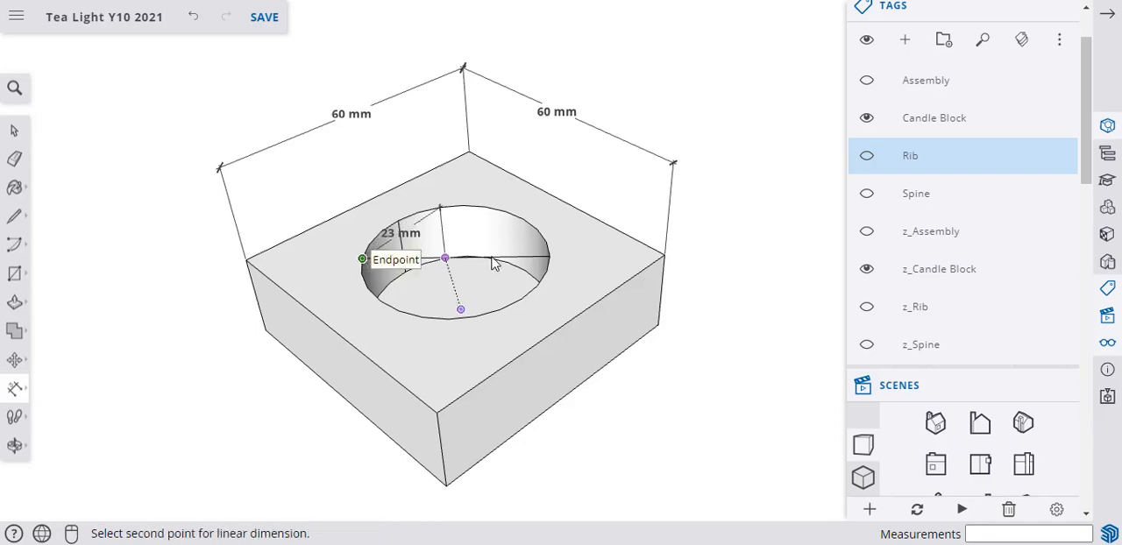
pyautogui.click(549, 256)
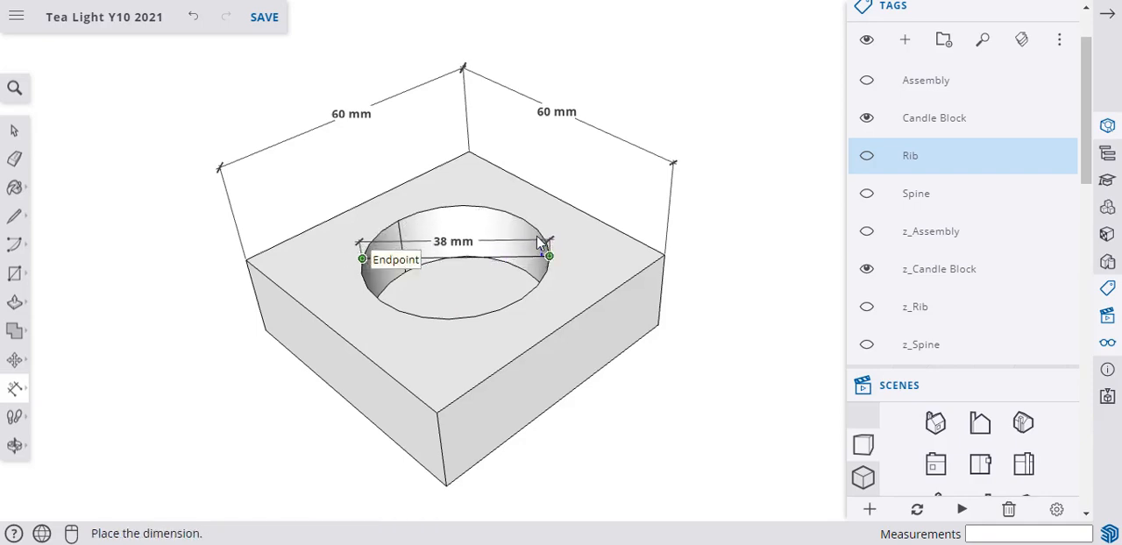
pyautogui.click(541, 181)
# Dimension the hole's depth along the vertical helper line, placing the dimension inside the hole.
pyautogui.moveTo(393, 310); pyautogui.dragTo(443, 302, button='middle')
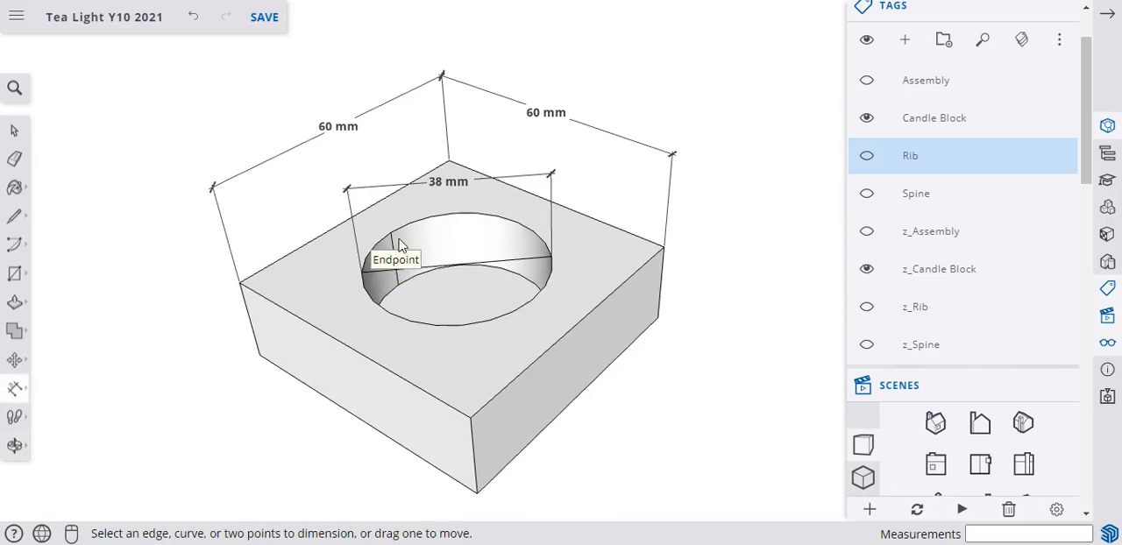
pyautogui.click(390, 232)
pyautogui.click(398, 285)
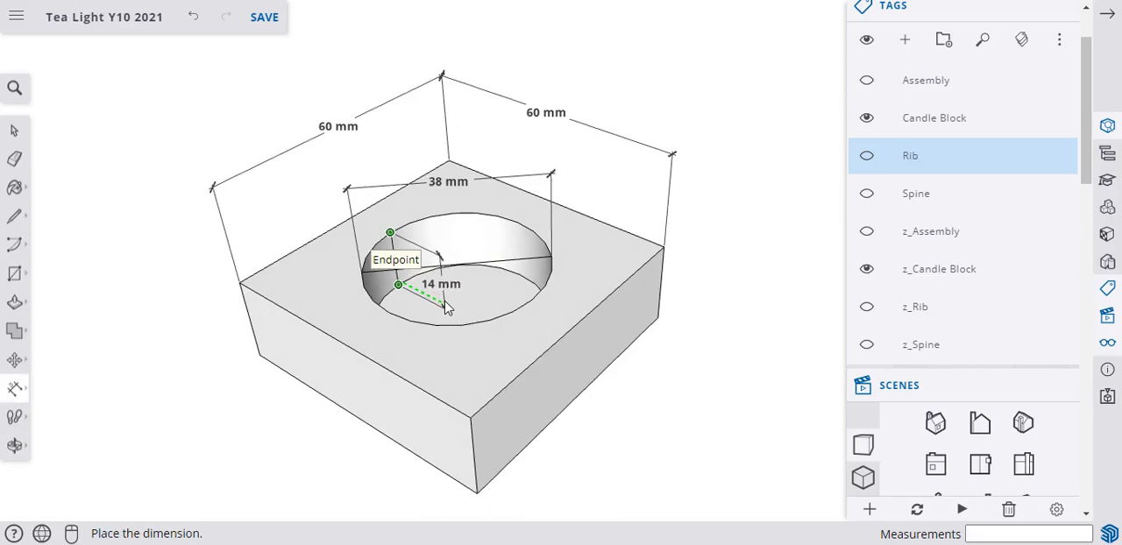
pyautogui.click(445, 307)
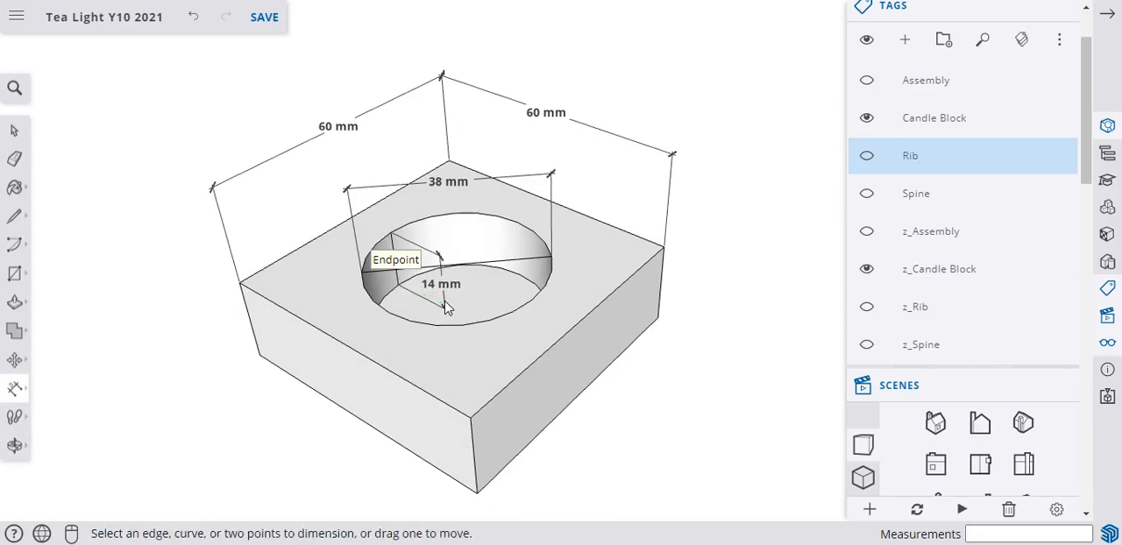
pyautogui.click(16, 131)
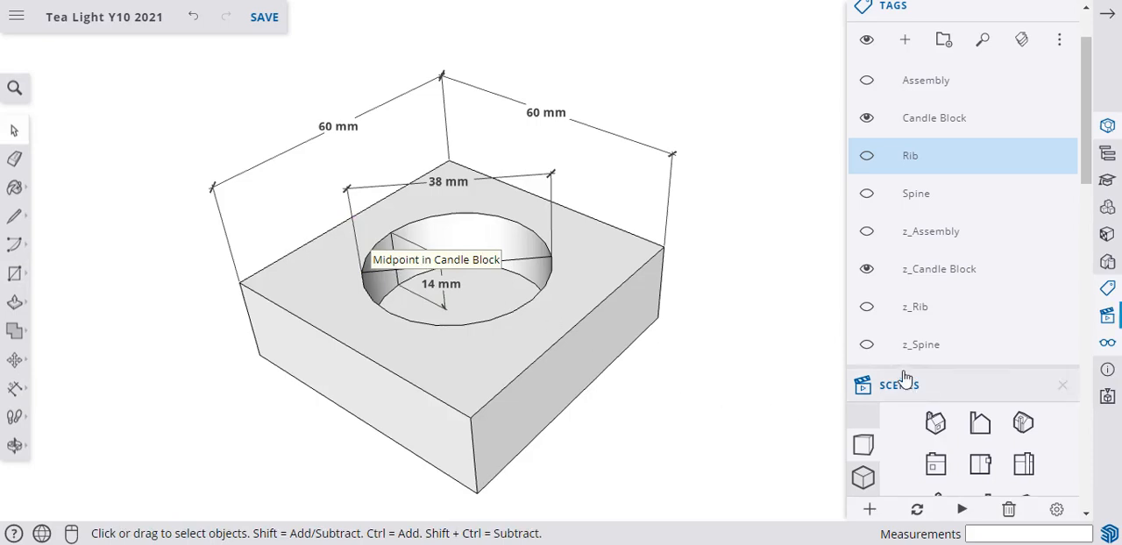
# Delete the diameter helper line and the vertical helper line from the hole, keeping their dimensions.
pyautogui.scroll(-1, 894, 377)
pyautogui.scroll(2, 868, 377)
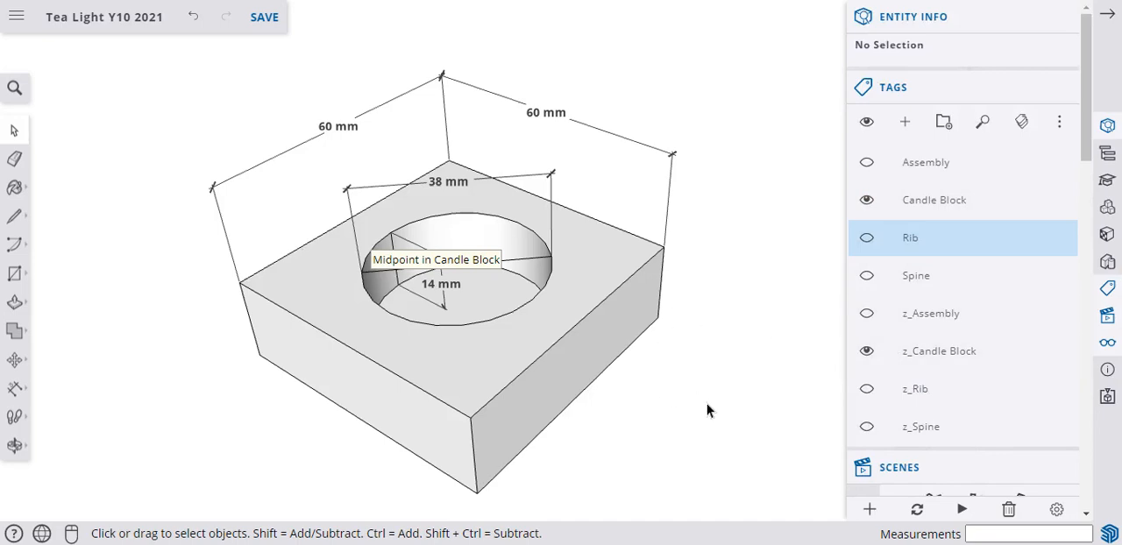
pyautogui.click(523, 263)
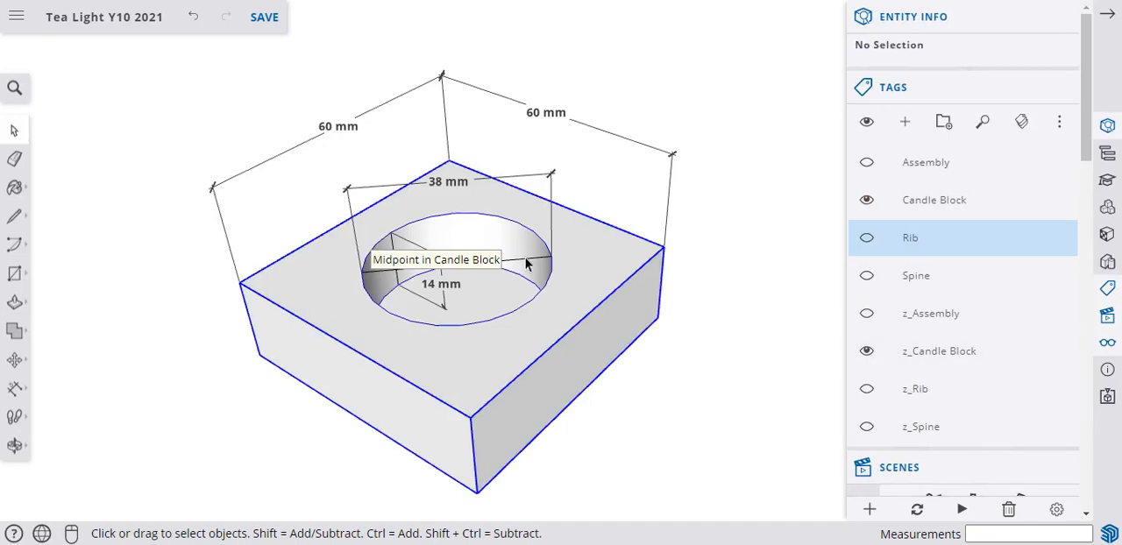
pyautogui.doubleClick(523, 263)
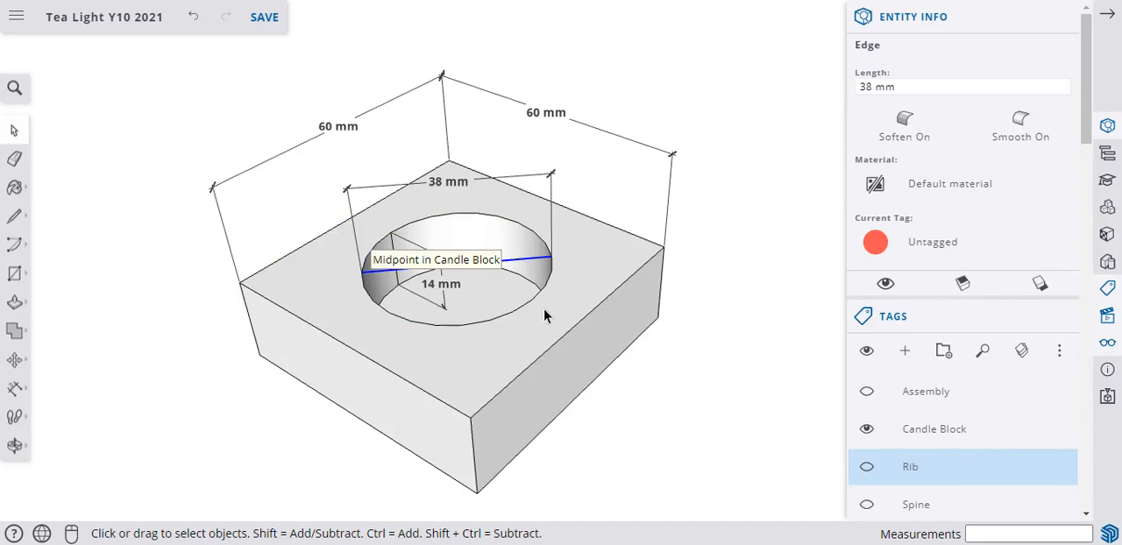
pyautogui.press('Delete')
pyautogui.click(408, 325)
pyautogui.press('Delete')
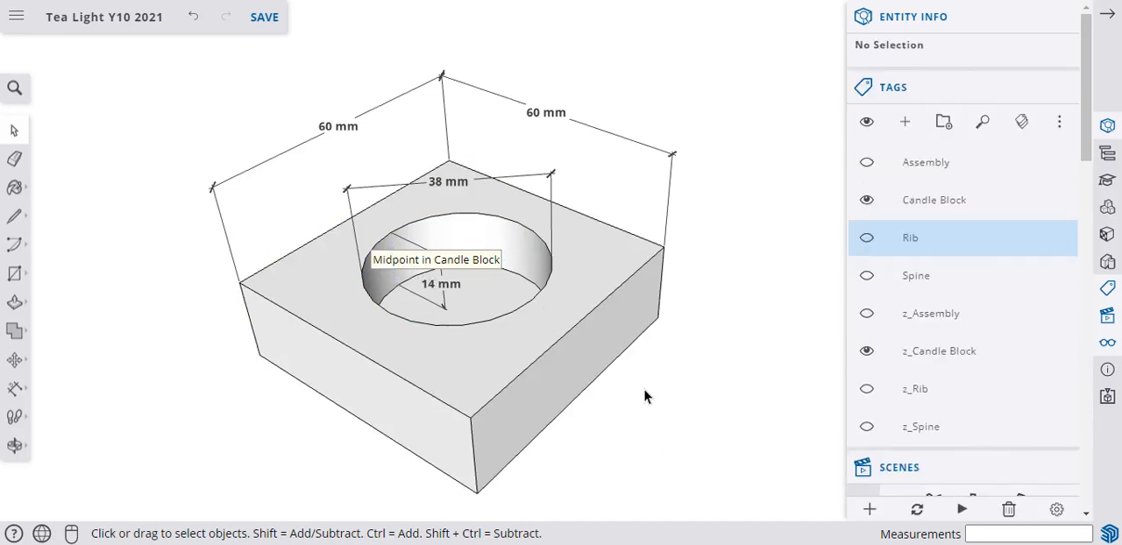
# Assign the candle block's four dimensions to the z_Candle Block tag.
pyautogui.click(552, 179)
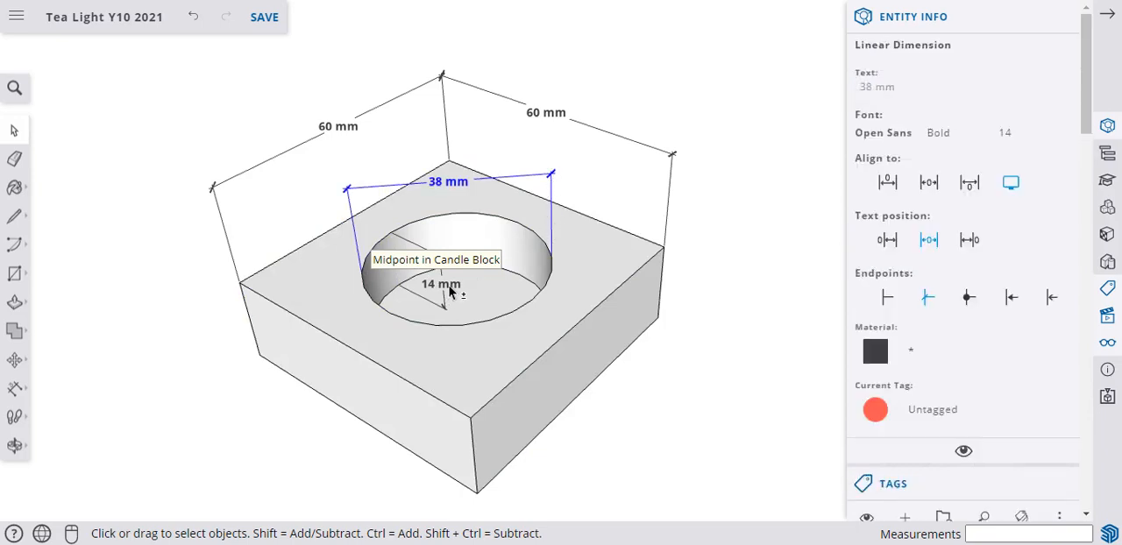
pyautogui.keyDown('shift'); pyautogui.click(558, 126); pyautogui.keyUp('shift')
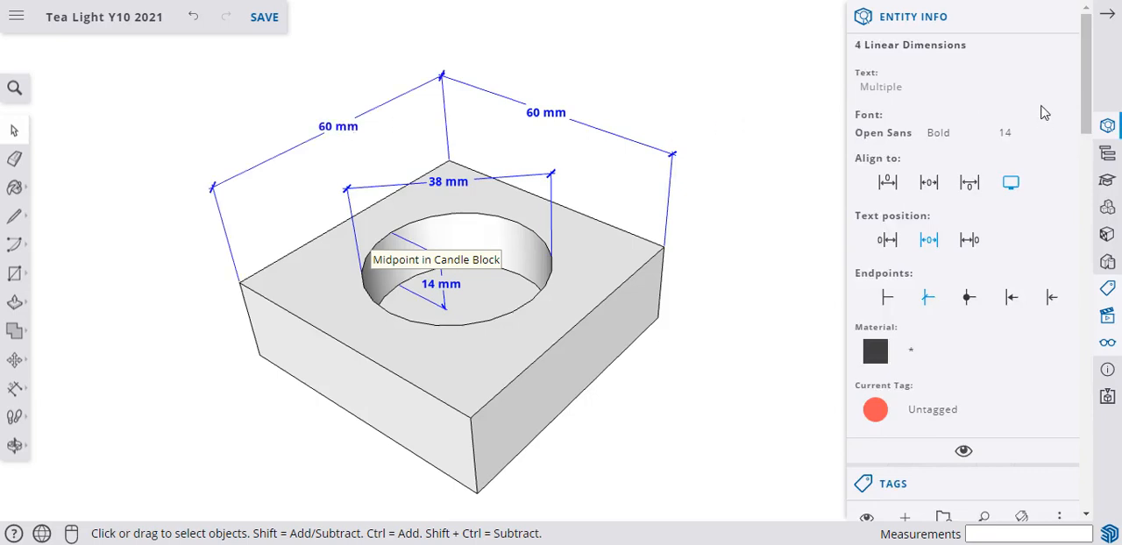
pyautogui.click(952, 418)
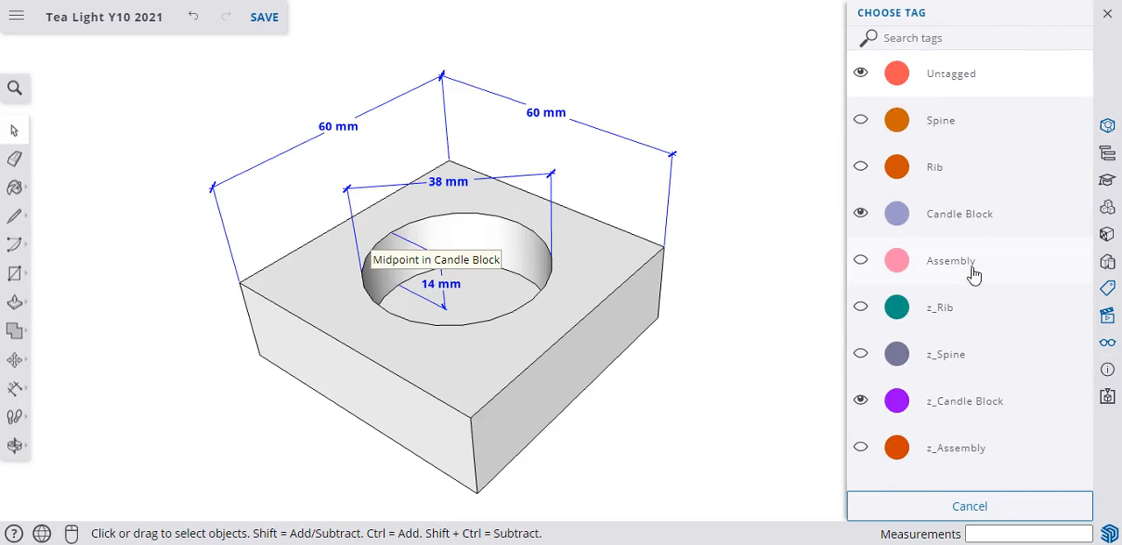
pyautogui.click(928, 413)
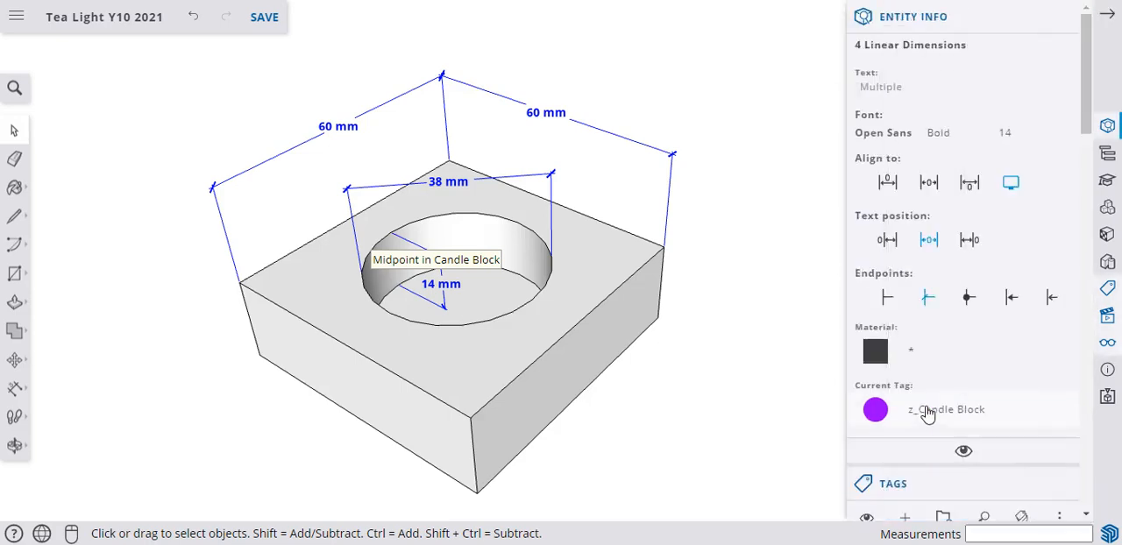
# Add a scene of the dimensioned block, name it Candle Block, and deselect the dimensions.
pyautogui.scroll(-4, 891, 327)
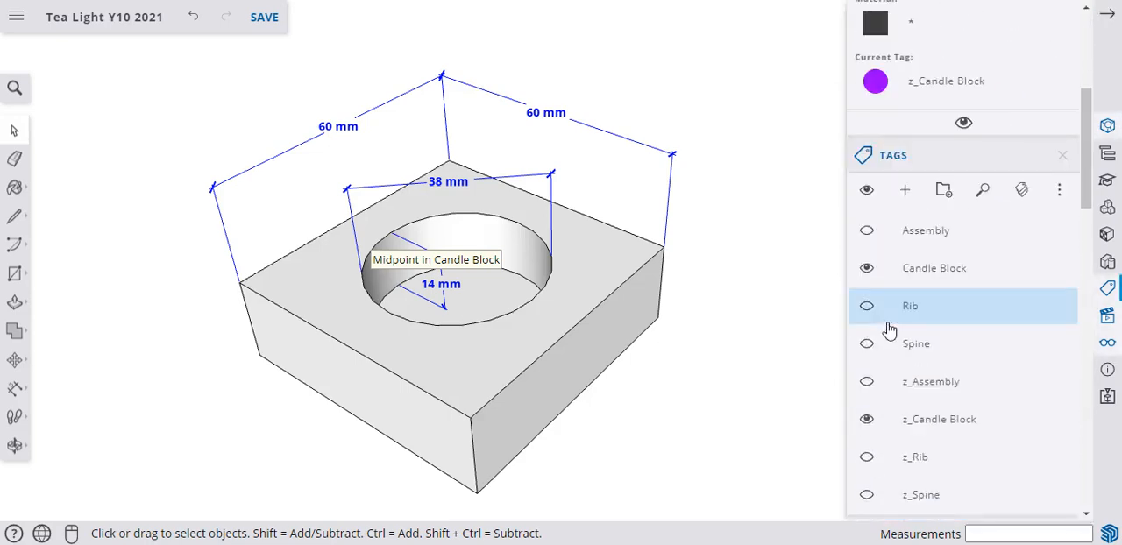
pyautogui.scroll(-3, 891, 328)
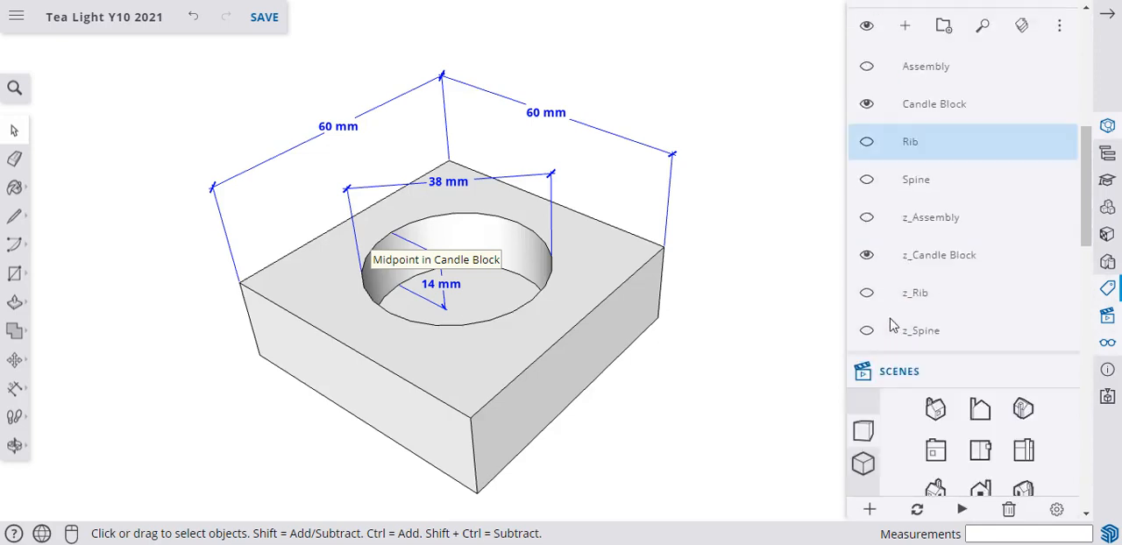
pyautogui.scroll(-7, 890, 325)
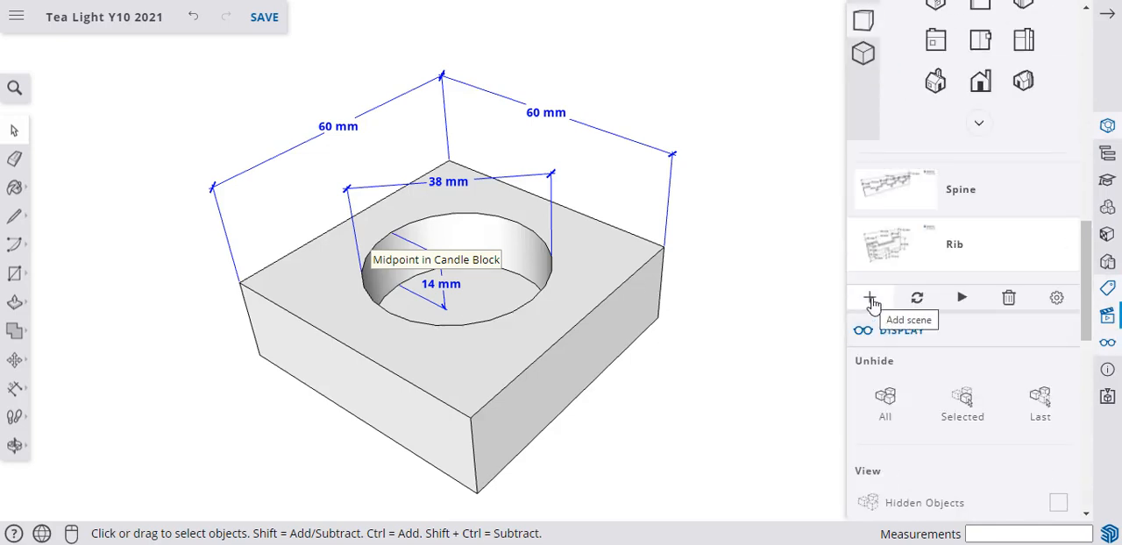
pyautogui.click(872, 303)
pyautogui.doubleClick(959, 330)
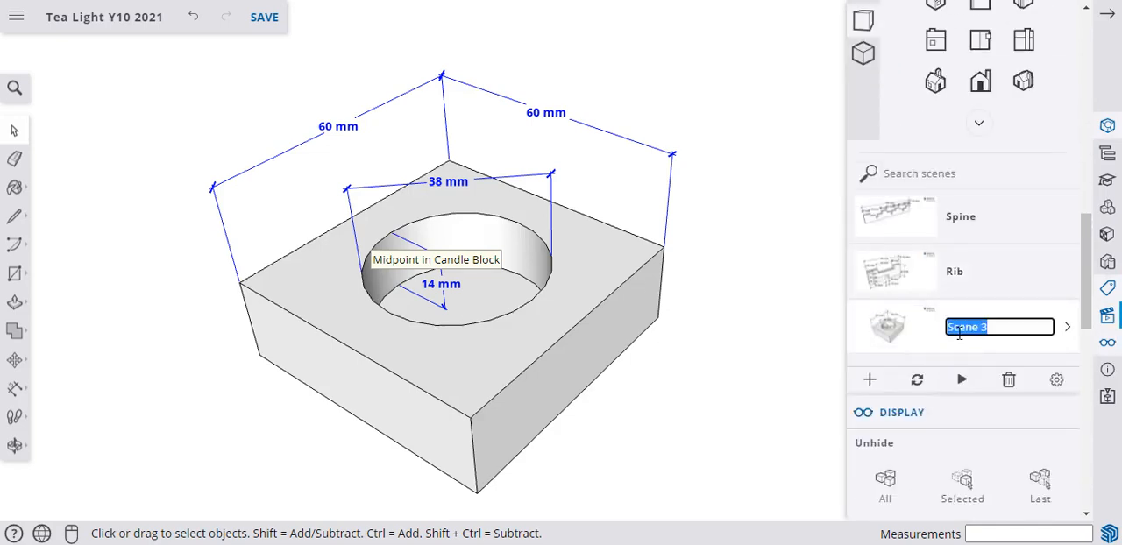
pyautogui.write('Candle Block')
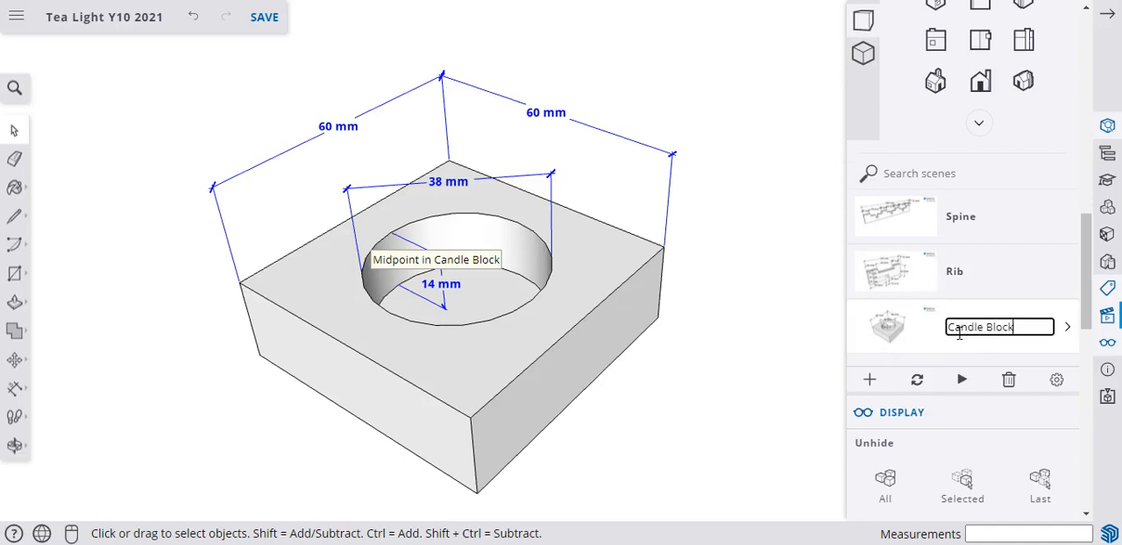
pyautogui.press('Return')
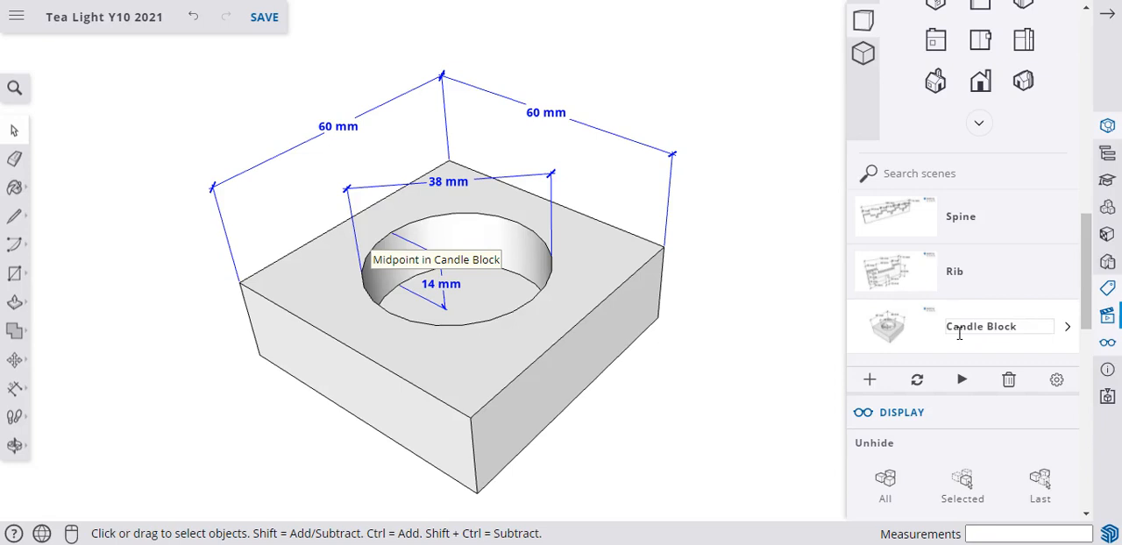
pyautogui.click(801, 366)
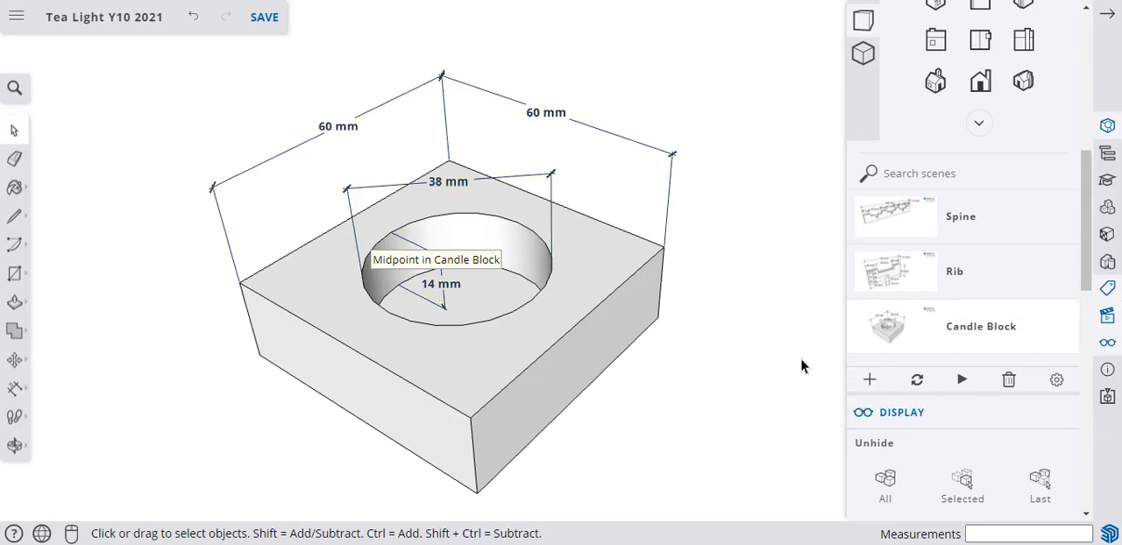
# Check the saved scenes by recalling Rib, Spine and Candle Block in turn.
pyautogui.scroll(1, 781, 307)
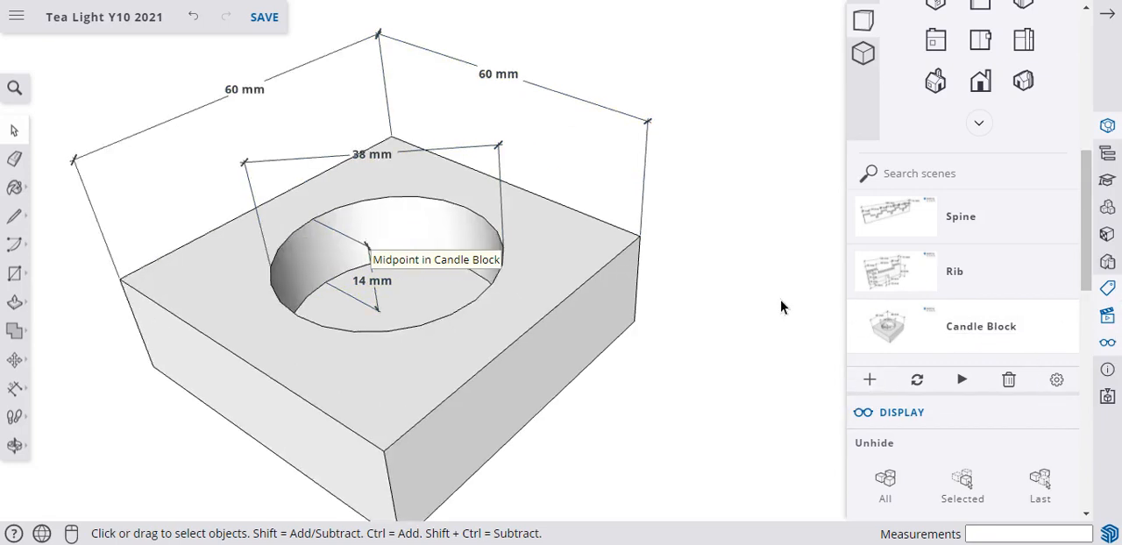
pyautogui.click(874, 277)
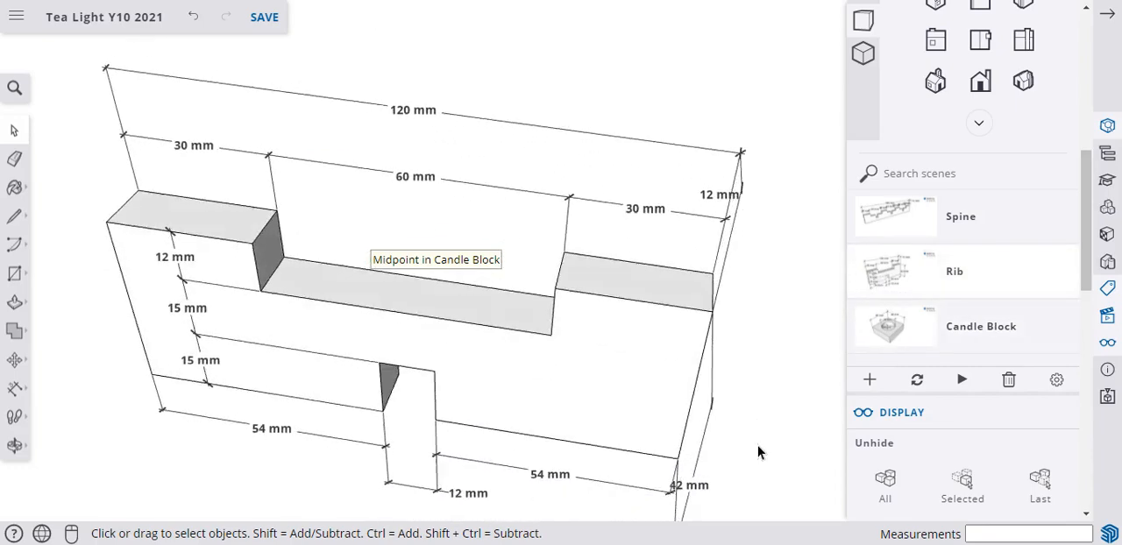
pyautogui.click(890, 224)
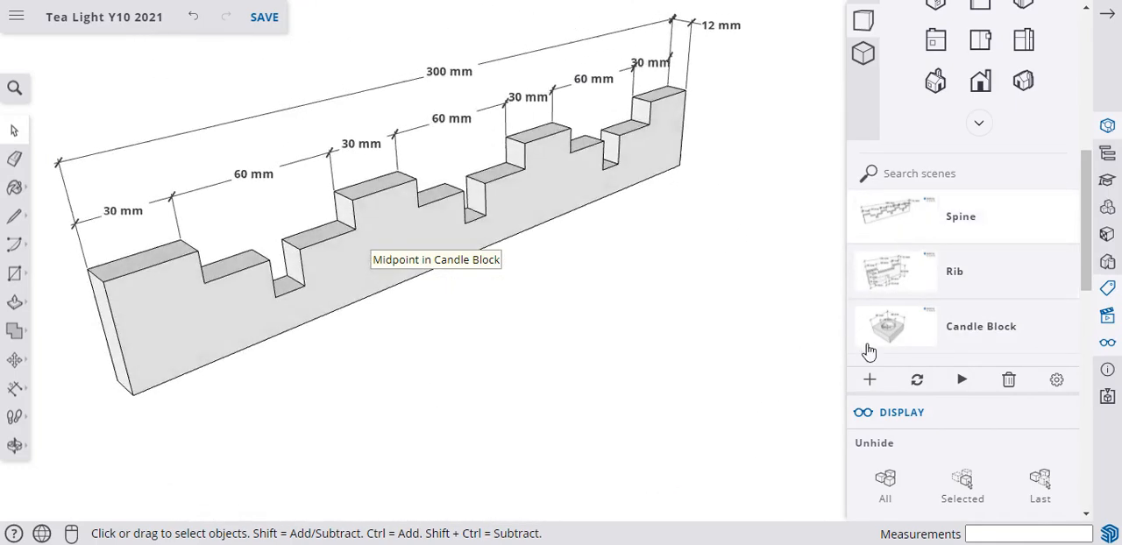
pyautogui.click(892, 342)
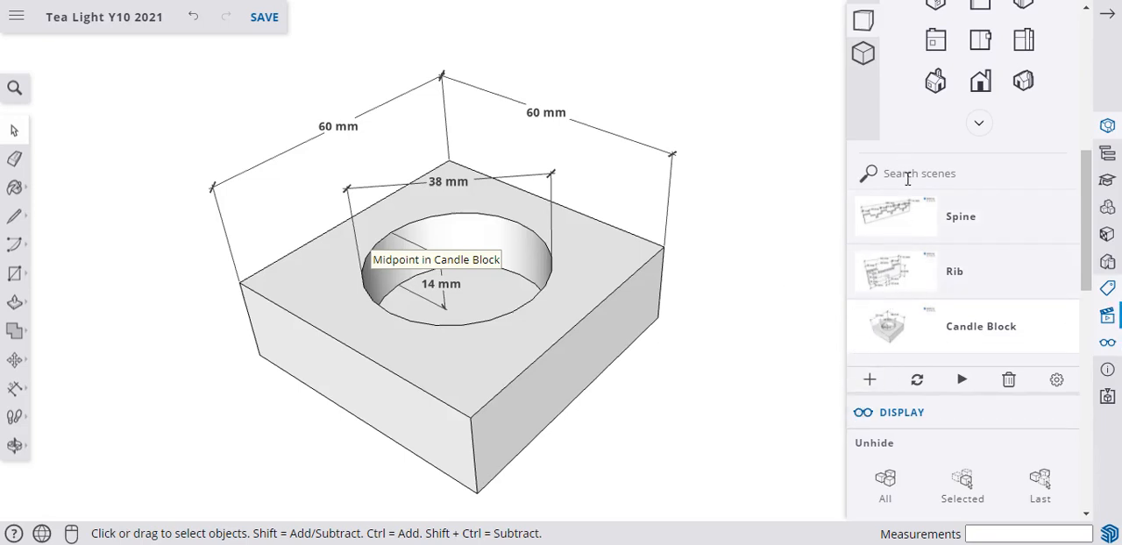
# Hide the z_Candle Block tag and show the Assembly, Rib and Spine tags alongside Candle Block.
pyautogui.scroll(5, 908, 179)
pyautogui.click(873, 178)
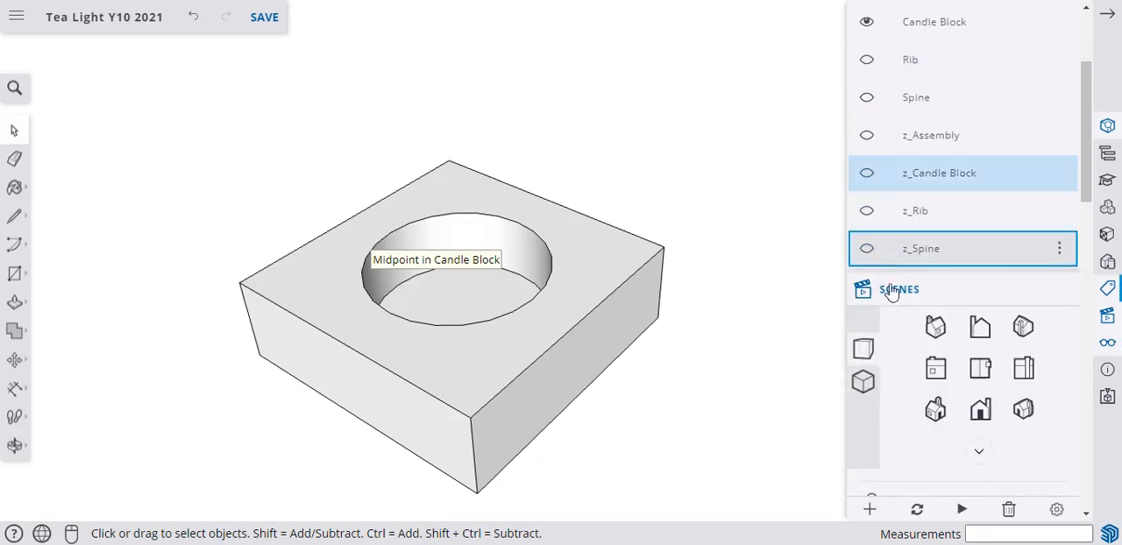
pyautogui.scroll(2, 876, 99)
pyautogui.click(866, 67)
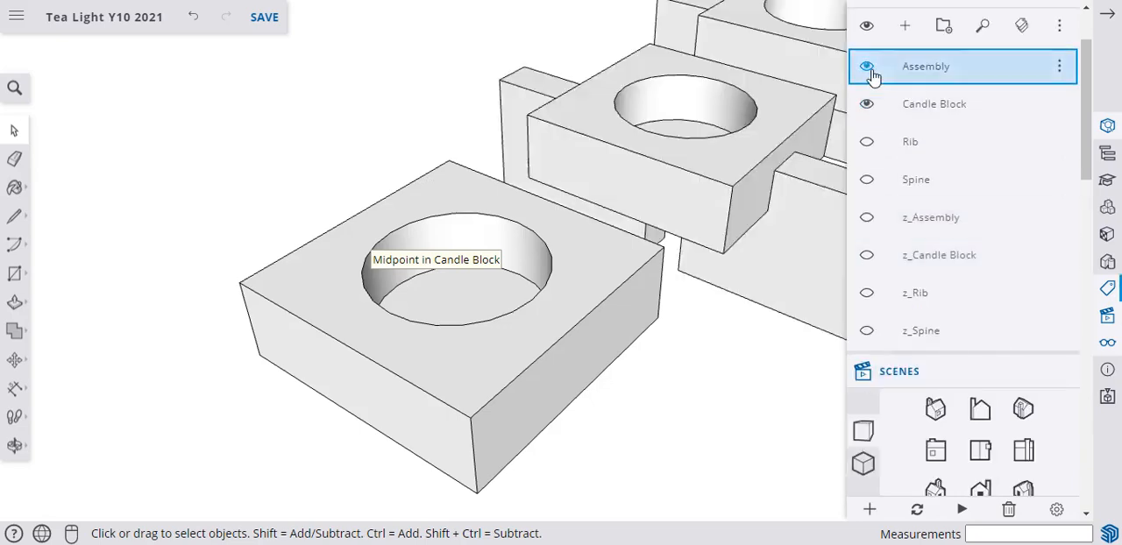
pyautogui.click(866, 142)
pyautogui.click(866, 180)
# Attach a leader text reading Spine to the top edge of the spine's near end, placing it beside the assembly.
pyautogui.scroll(-3, 427, 250)
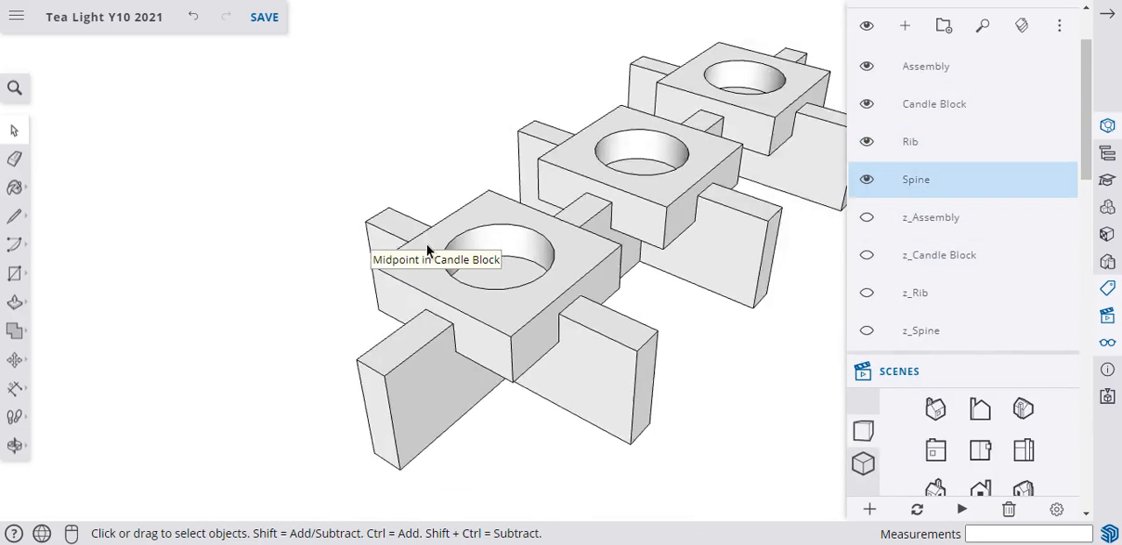
pyautogui.moveTo(593, 317); pyautogui.dragTo(482, 325, button='middle')
pyautogui.scroll(-2, 482, 326)
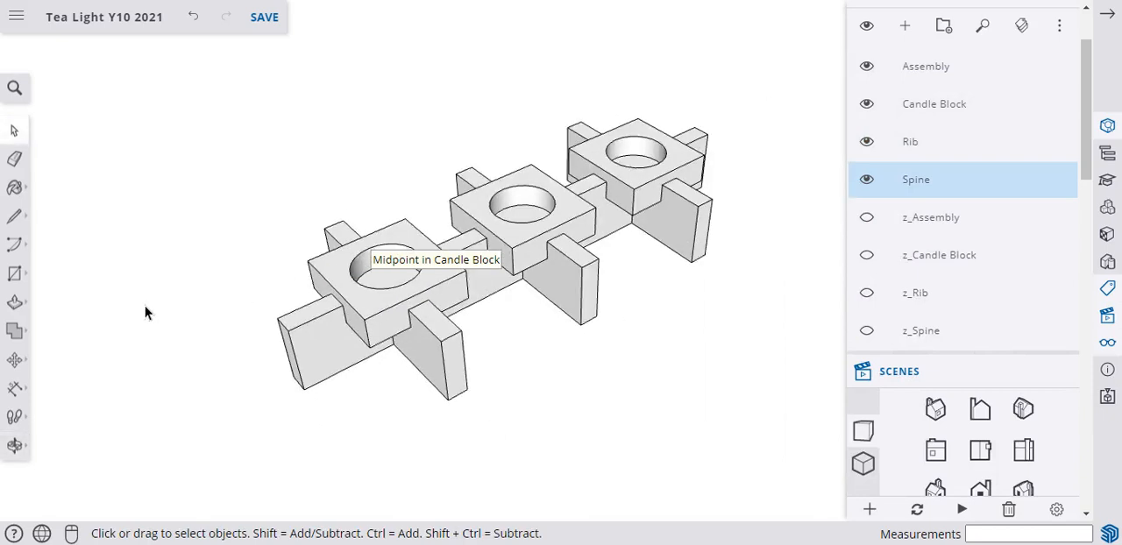
pyautogui.scroll(2, 548, 343)
pyautogui.scroll(1, 646, 33)
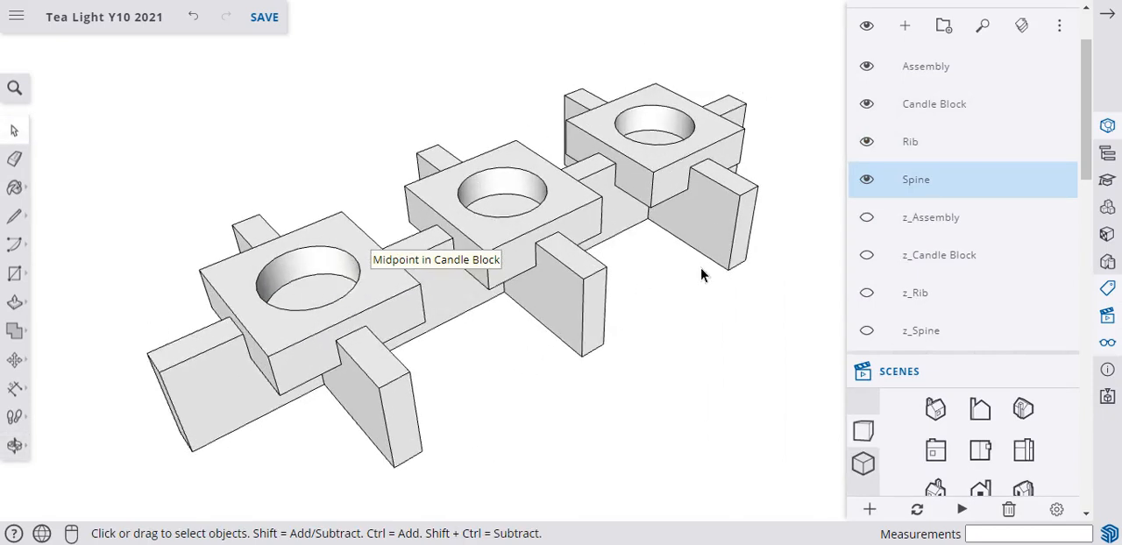
pyautogui.click(14, 388)
pyautogui.click(91, 376)
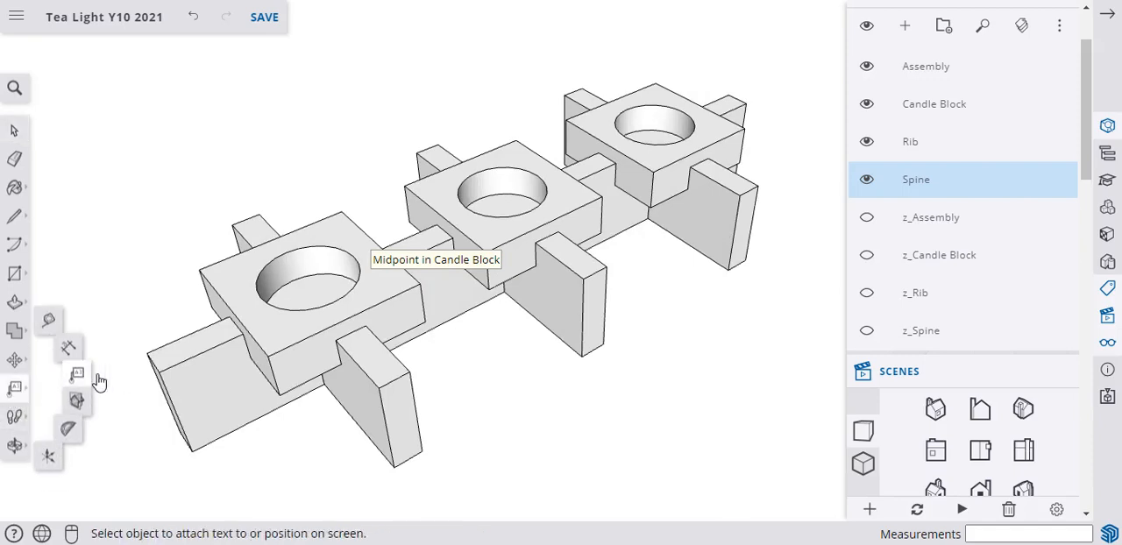
pyautogui.click(188, 334)
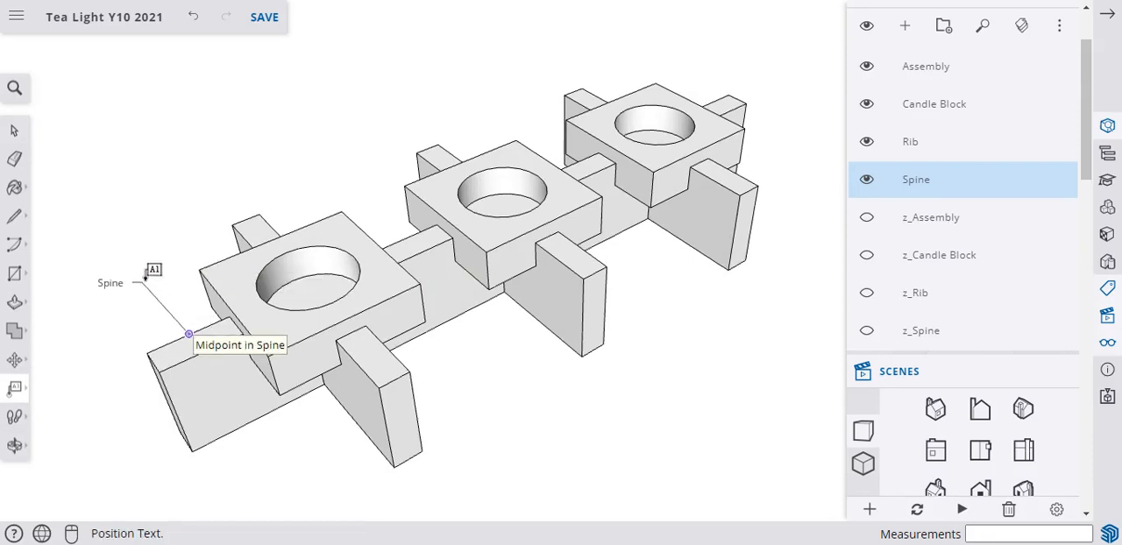
pyautogui.click(146, 275)
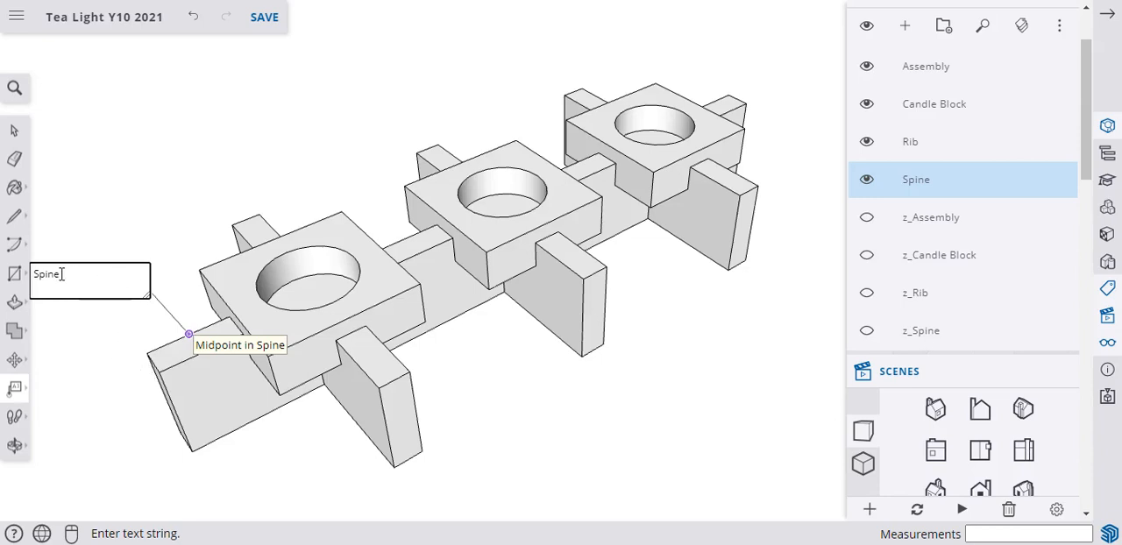
pyautogui.click(100, 377)
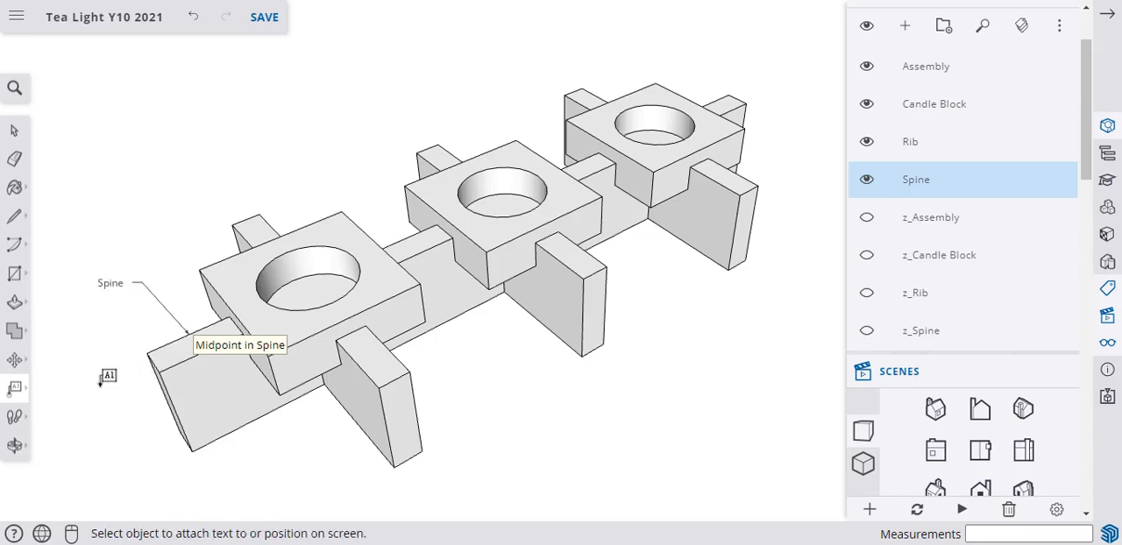
# Add leader texts Candle Block and Rib to the corners of the nearest candle block and its rib.
pyautogui.click(198, 269)
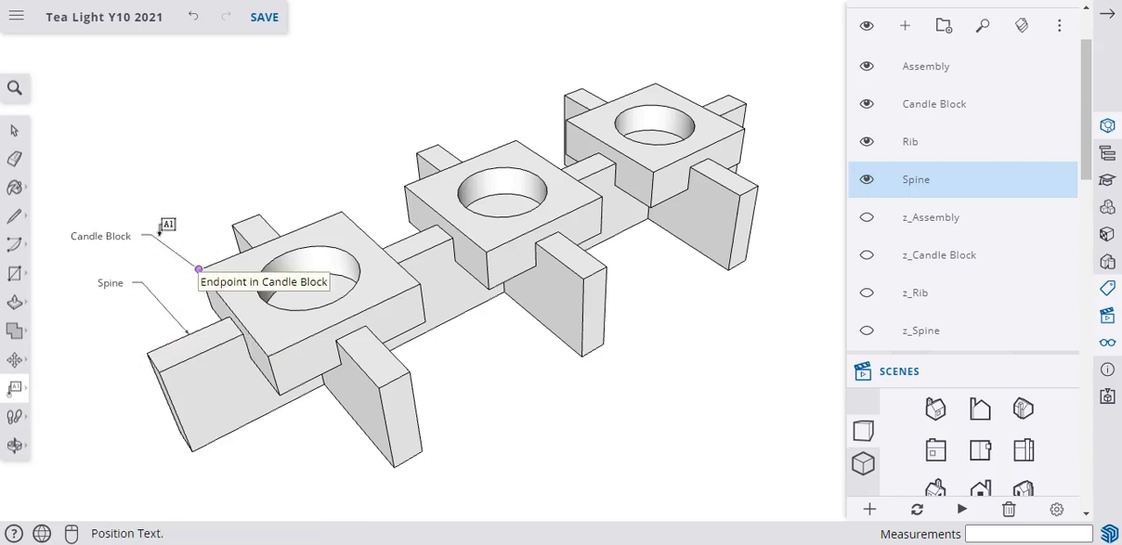
pyautogui.click(163, 222)
pyautogui.click(234, 219)
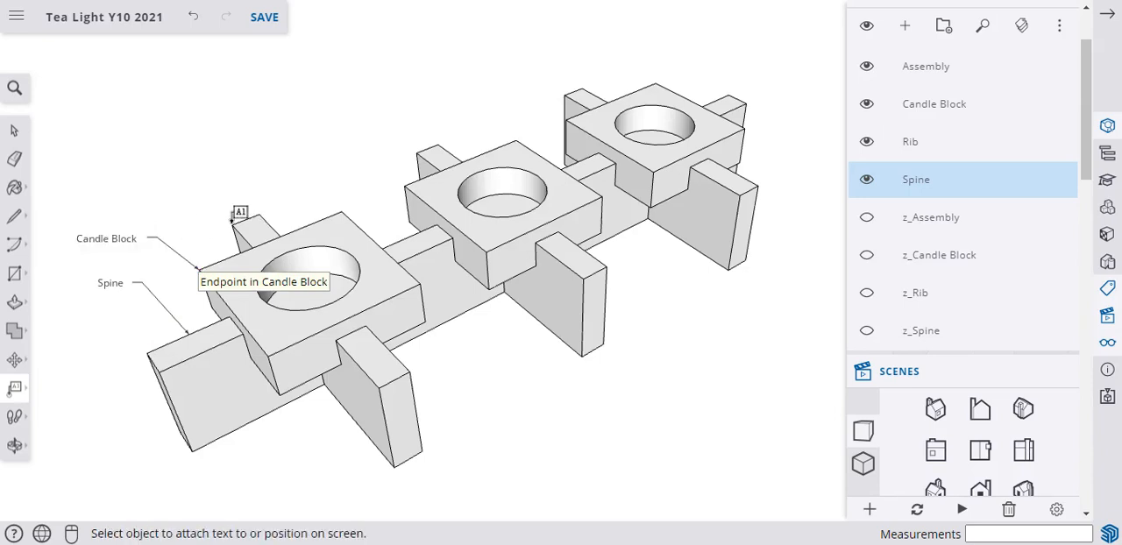
pyautogui.click(231, 225)
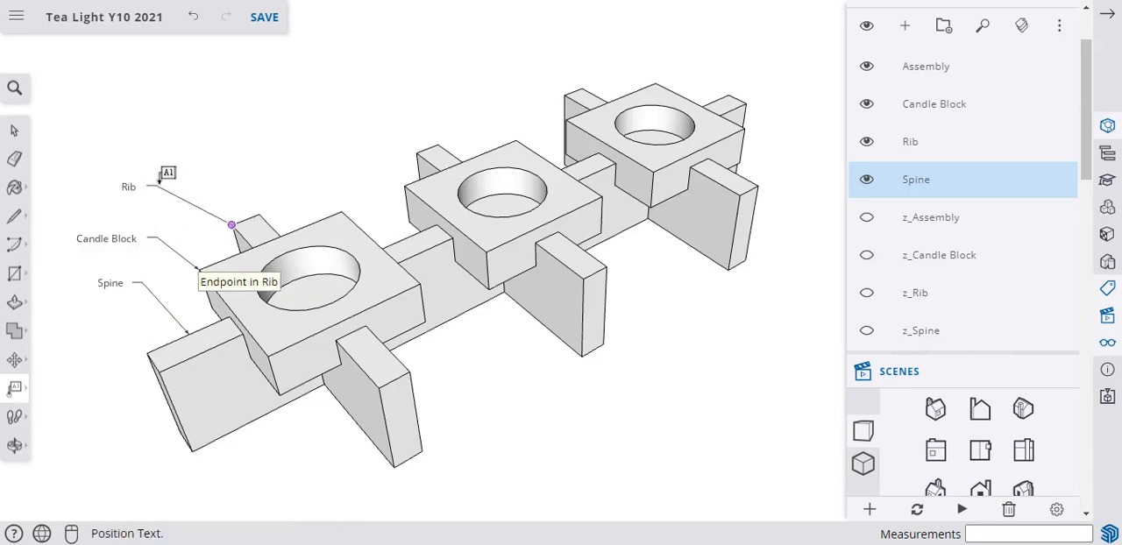
pyautogui.click(160, 179)
pyautogui.click(379, 171)
# Add leader texts Candle Block and Rib to the corners of the middle candle block and its rib.
pyautogui.click(404, 185)
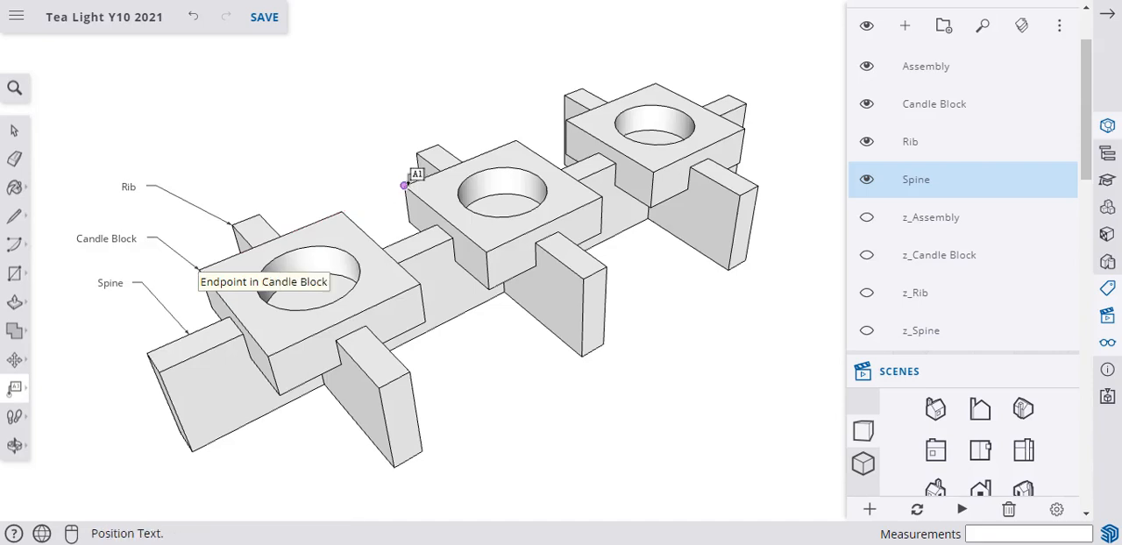
pyautogui.click(340, 138)
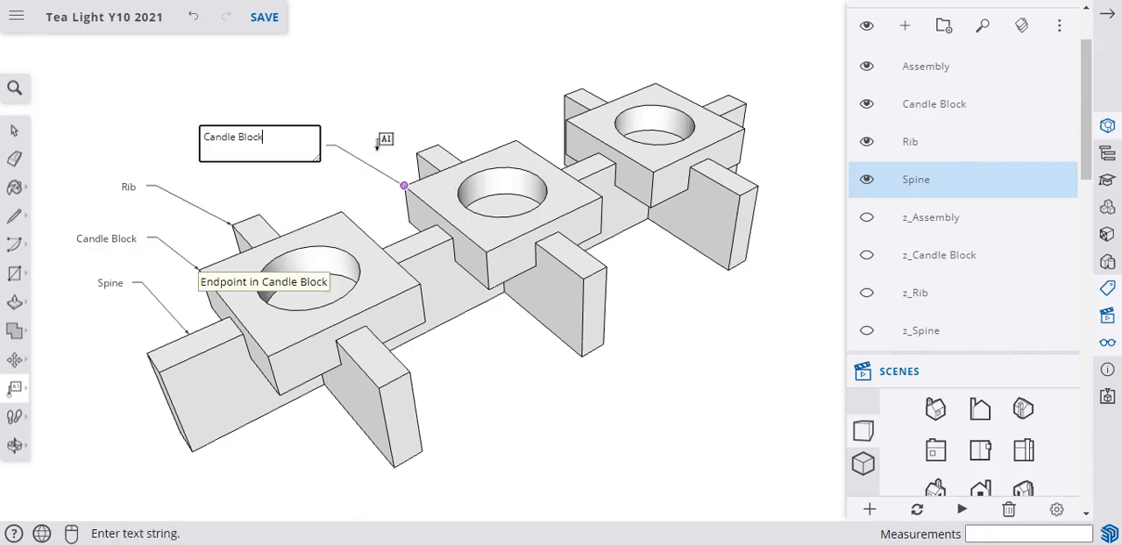
pyautogui.click(428, 145)
pyautogui.click(416, 152)
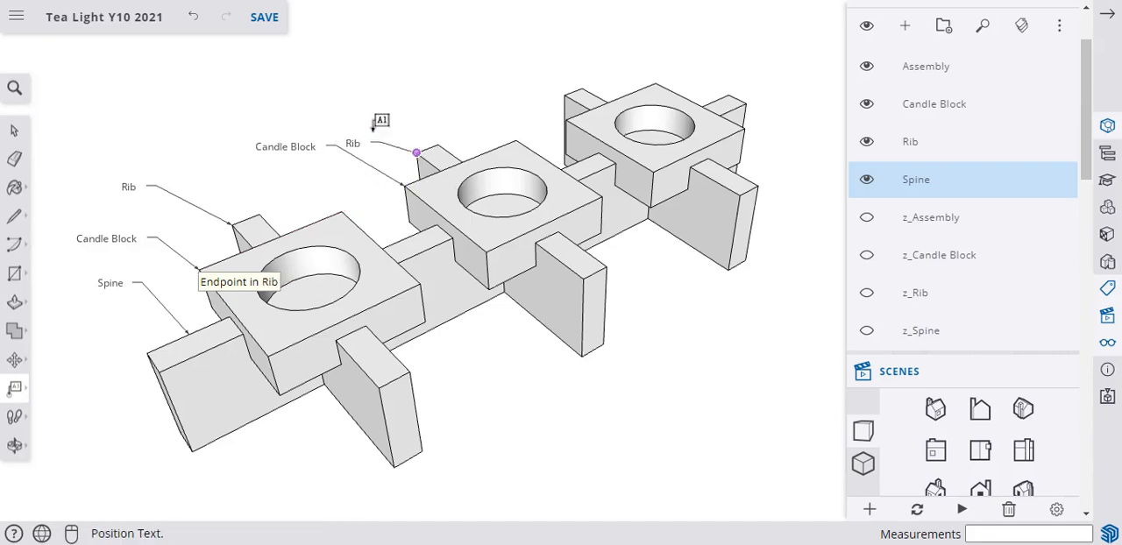
pyautogui.click(357, 107)
pyautogui.click(548, 115)
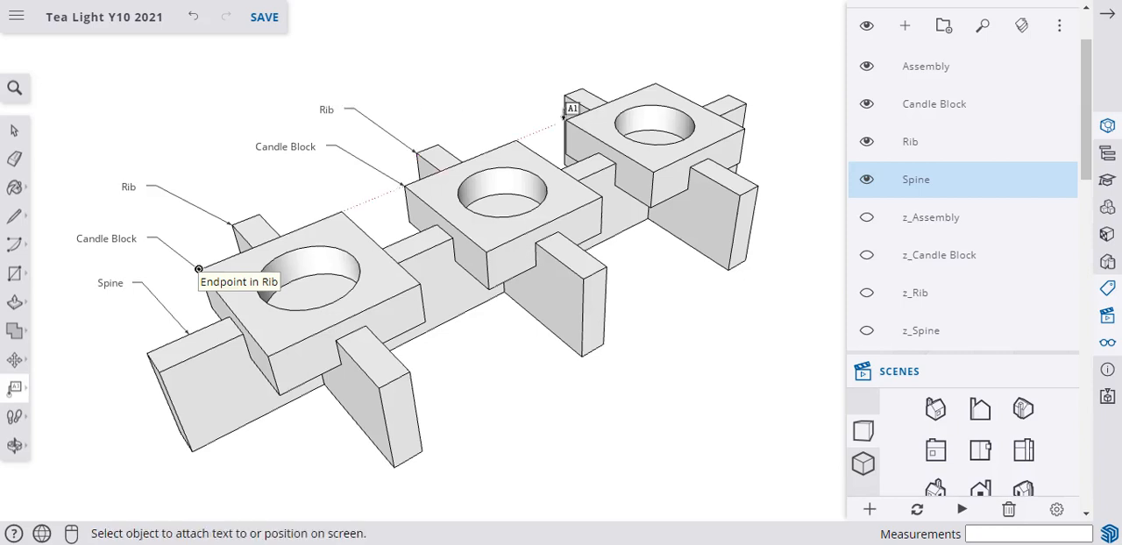
# Add leader texts Candle Block and Rib to the corners of the farthest candle block and its rib.
pyautogui.click(566, 118)
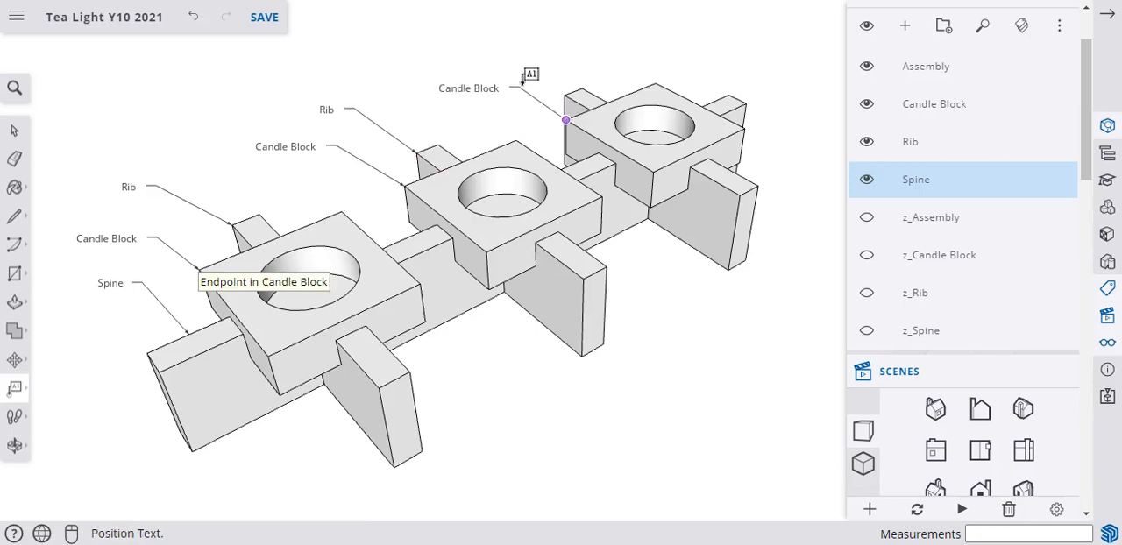
pyautogui.click(523, 80)
pyautogui.click(568, 91)
pyautogui.click(565, 93)
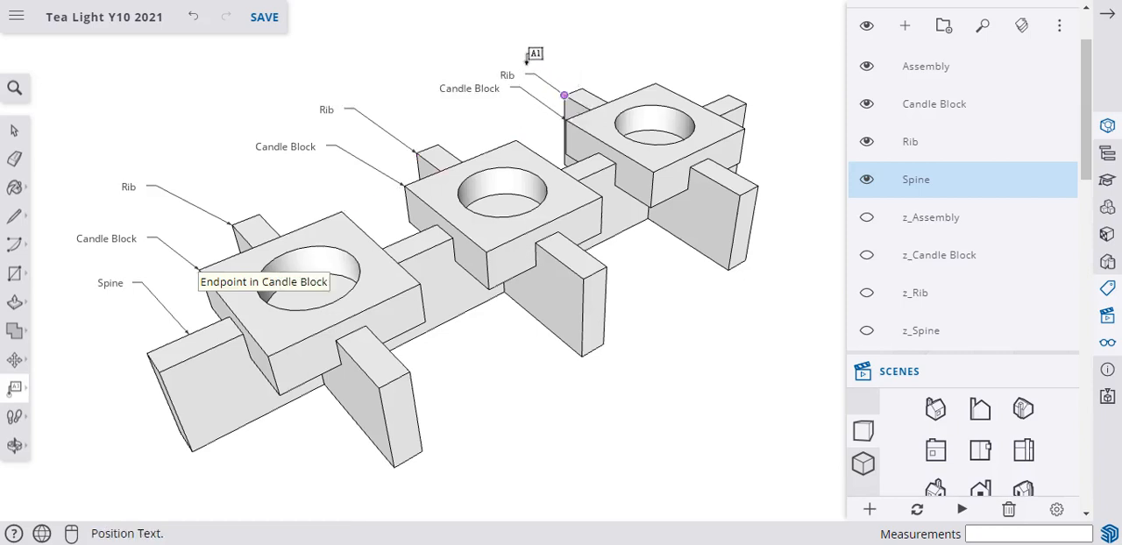
pyautogui.click(521, 45)
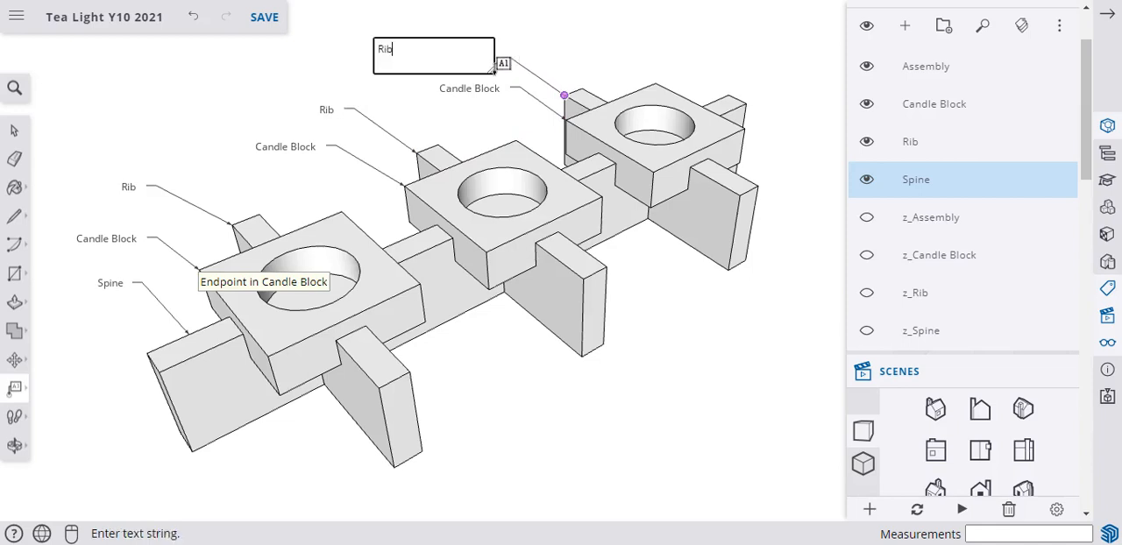
pyautogui.click(649, 351)
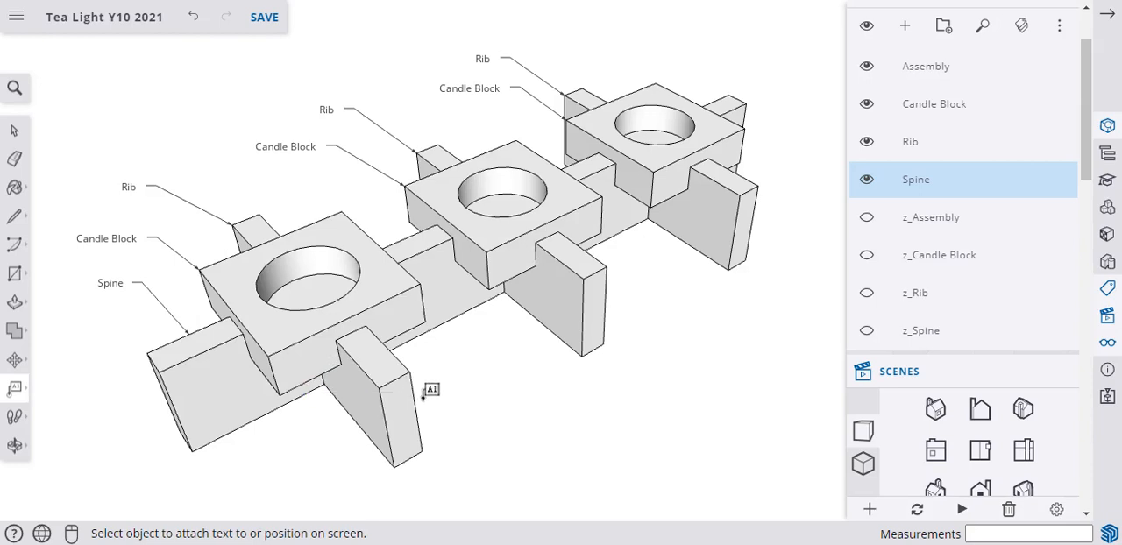
# Hide the Assembly, Candle Block and Rib tags, leaving only the Spine tag shown.
pyautogui.click(866, 179)
pyautogui.click(866, 142)
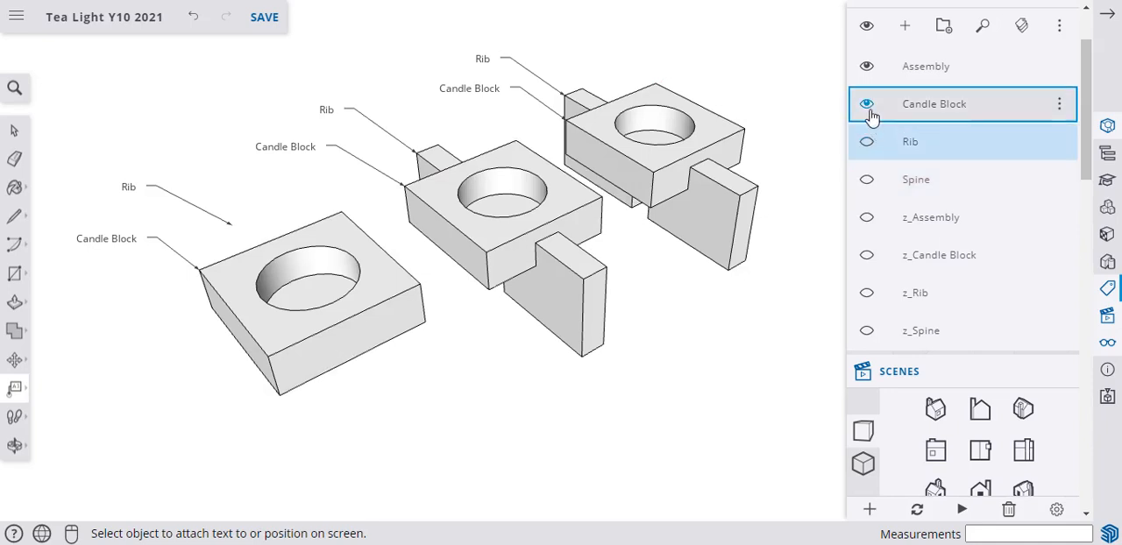
pyautogui.click(866, 103)
pyautogui.click(866, 66)
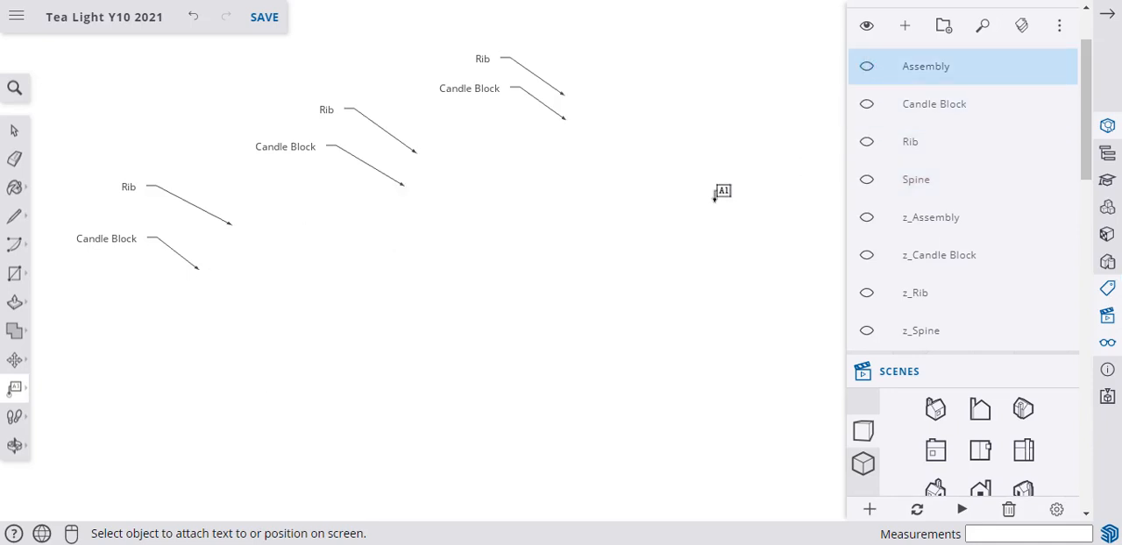
pyautogui.click(866, 180)
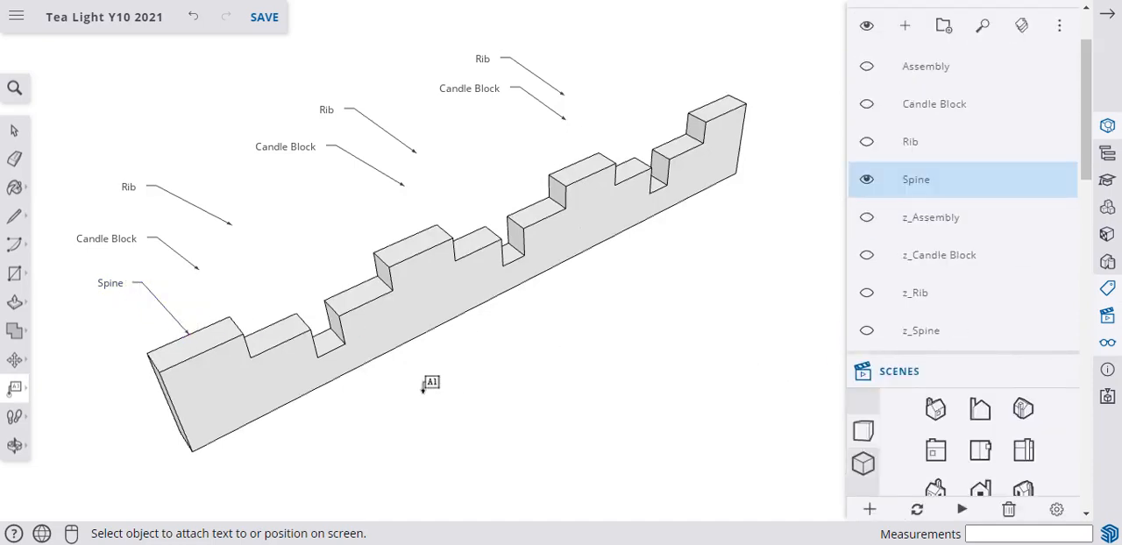
# Select all seven Rib, Candle Block and Spine leader texts and assign them to the z_Assembly tag.
pyautogui.click(14, 132)
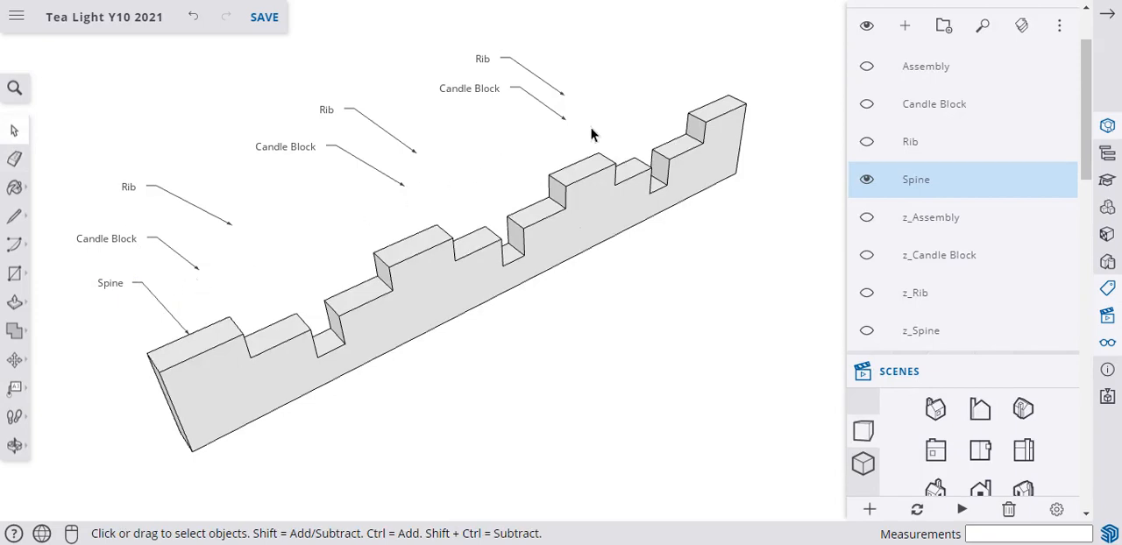
pyautogui.moveTo(601, 145); pyautogui.dragTo(231, 96)
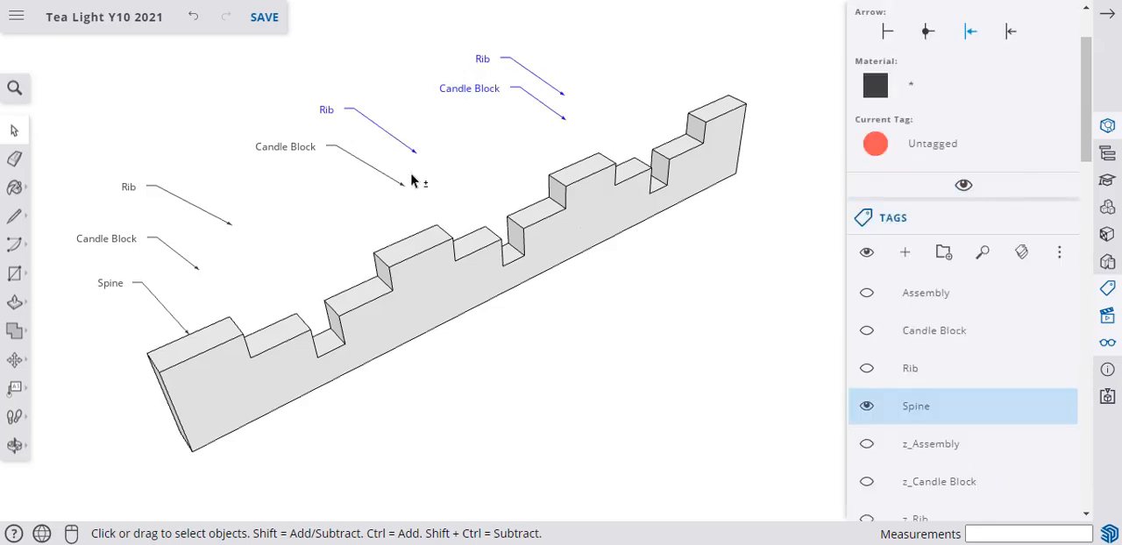
pyautogui.keyDown('shift'); pyautogui.moveTo(403, 209); pyautogui.dragTo(264, 172); pyautogui.keyUp('shift')
pyautogui.keyDown('shift'); pyautogui.moveTo(369, 127); pyautogui.dragTo(303, 82); pyautogui.keyUp('shift')
pyautogui.keyDown('shift'); pyautogui.moveTo(256, 294); pyautogui.dragTo(70, 191); pyautogui.keyUp('shift')
pyautogui.click(879, 147)
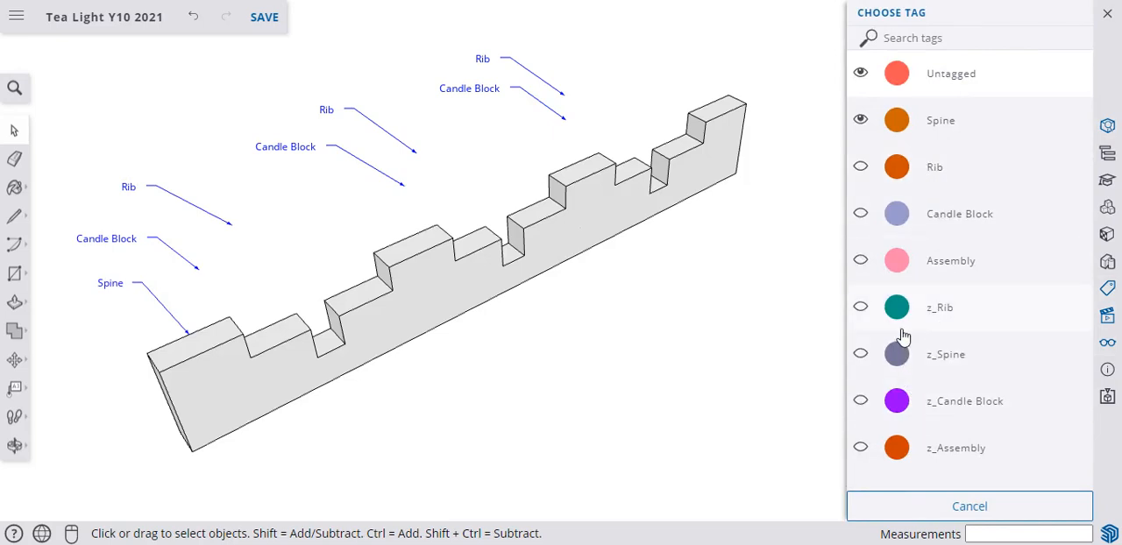
pyautogui.click(909, 449)
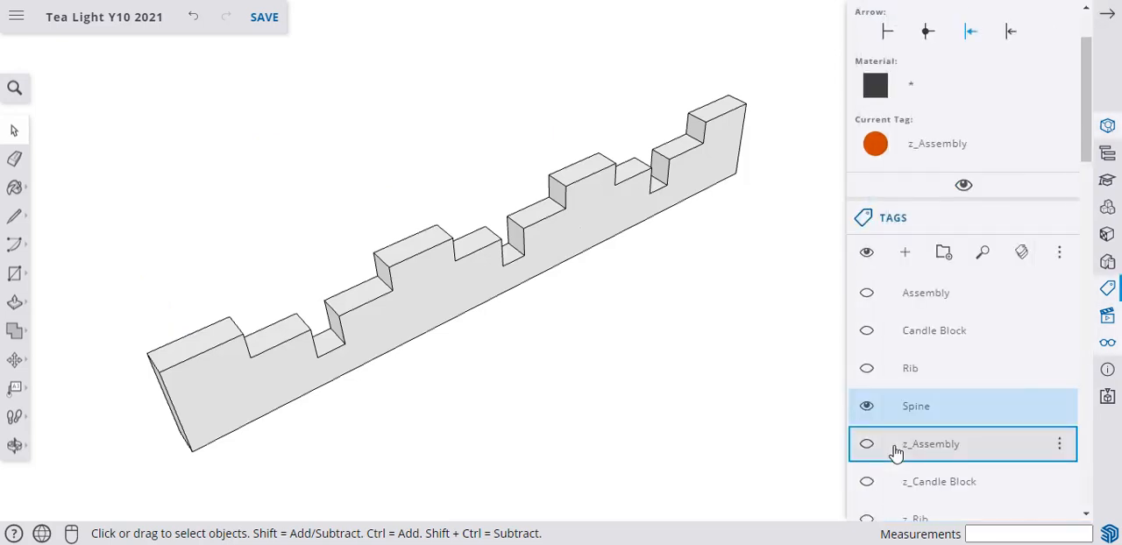
# Show the Assembly, Candle Block, Rib and z_Assembly tags alongside Spine.
pyautogui.scroll(-3, 896, 453)
pyautogui.scroll(2, 916, 288)
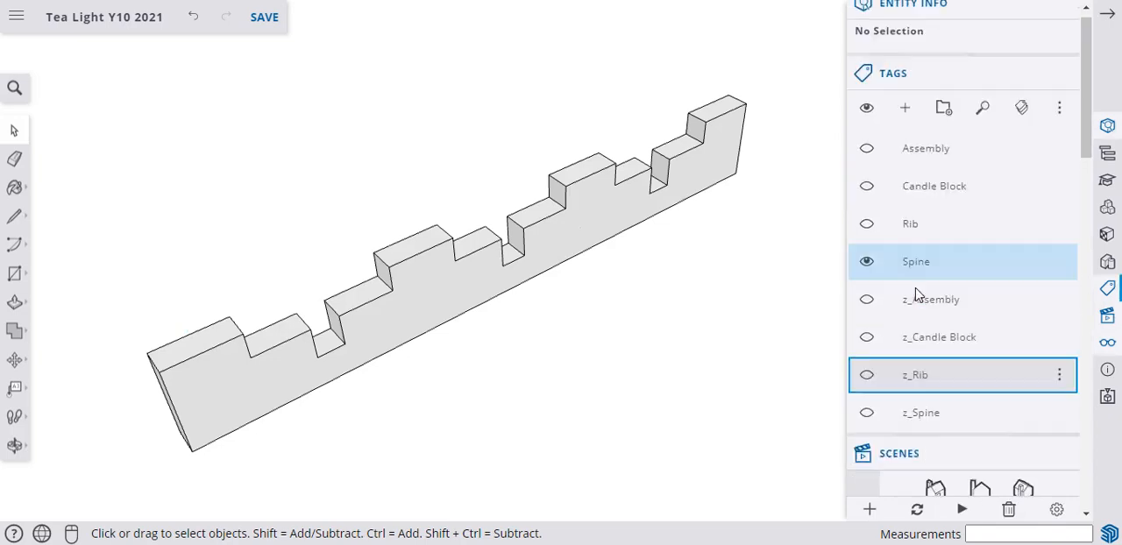
pyautogui.click(866, 162)
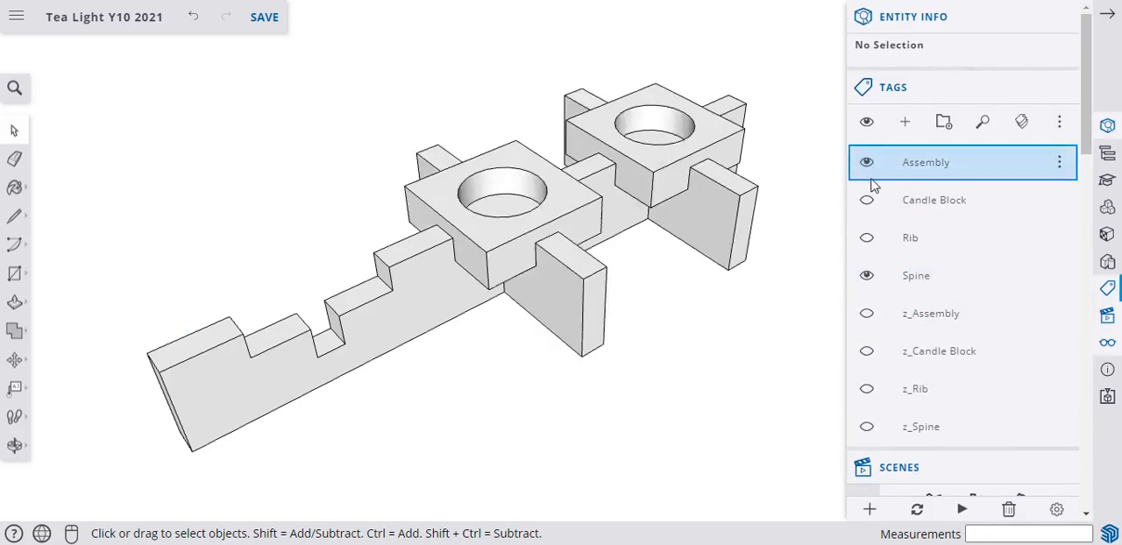
pyautogui.click(866, 200)
pyautogui.click(866, 238)
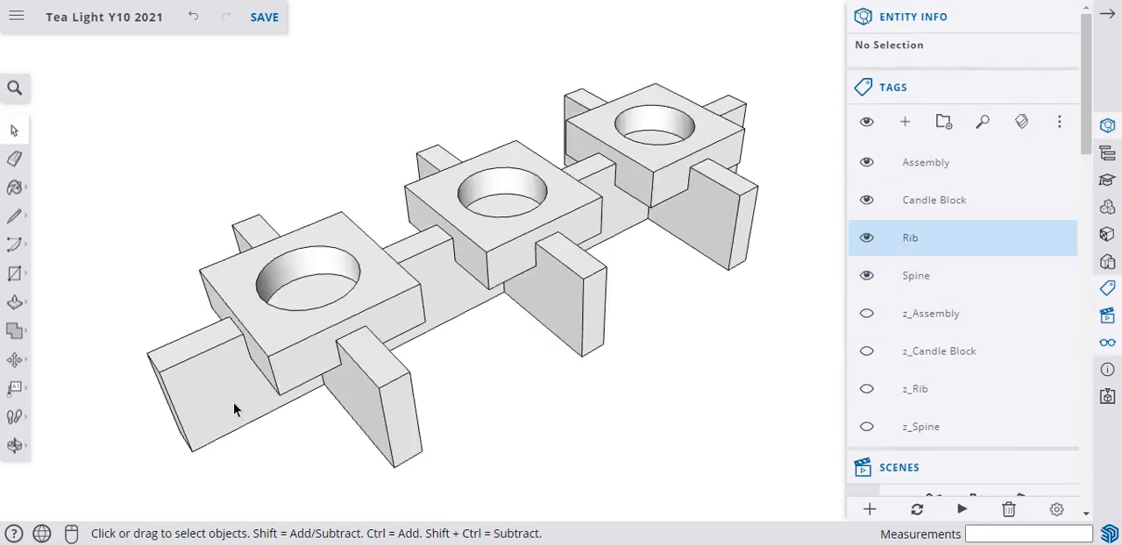
pyautogui.click(867, 313)
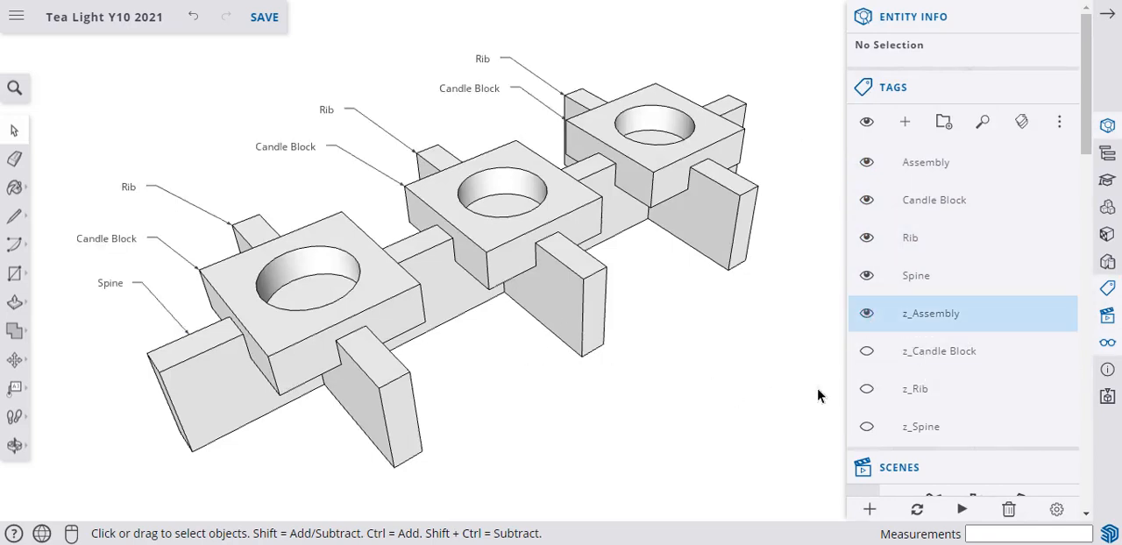
# Add a scene of the labelled assembly and name it Assembly.
pyautogui.scroll(-6, 870, 402)
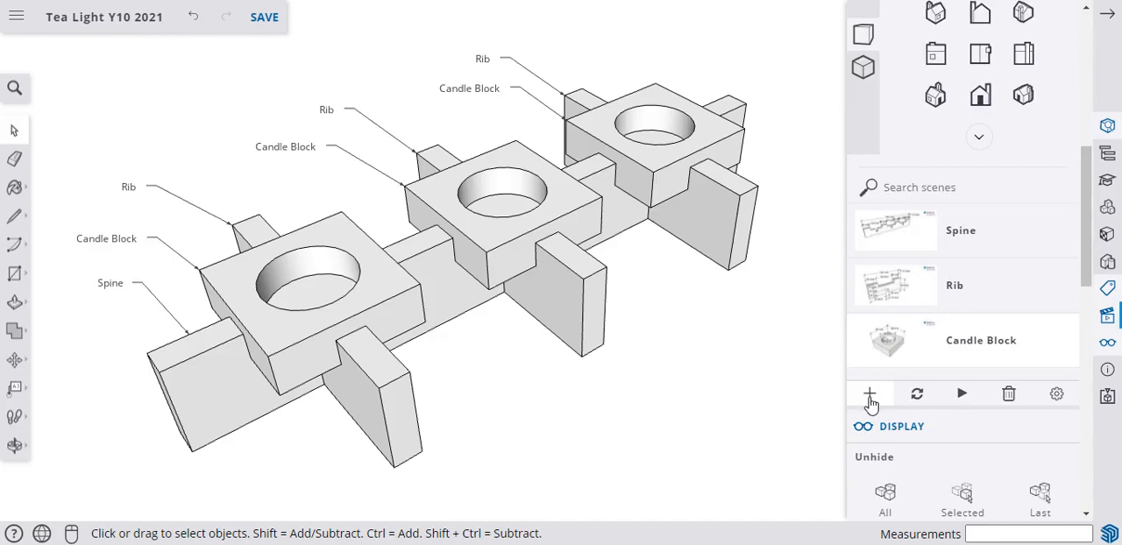
pyautogui.click(870, 395)
pyautogui.doubleClick(960, 398)
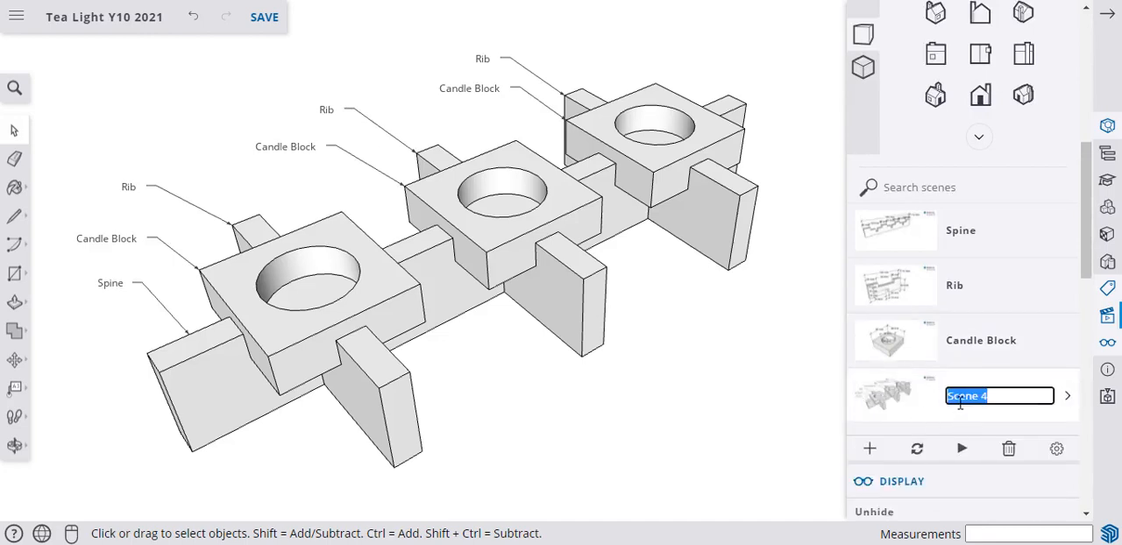
pyautogui.write('Assembly')
pyautogui.press('Return')
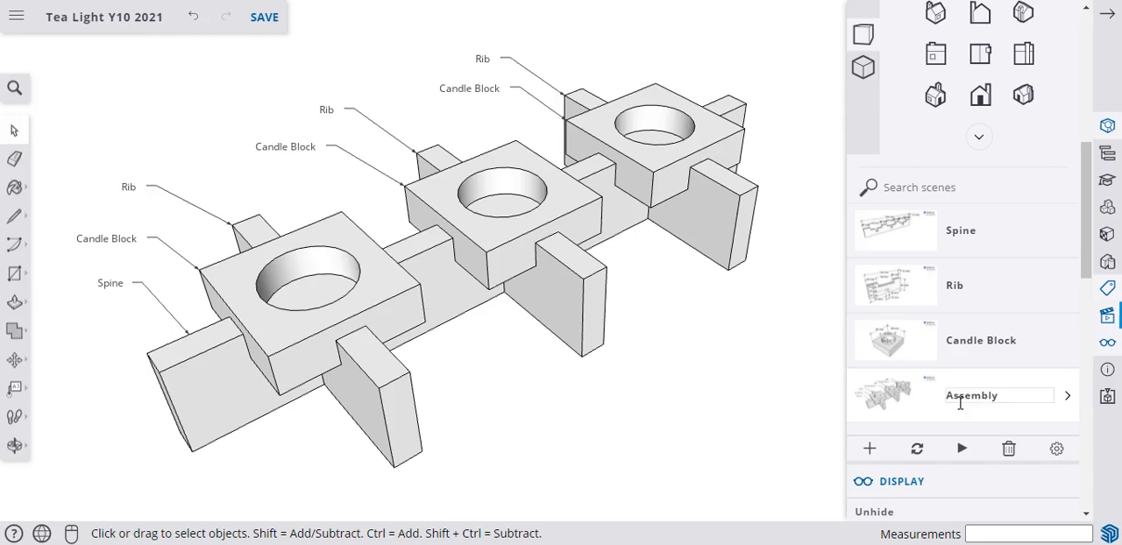
# Move the Assembly scene directly below the Spine scene and save the model.
pyautogui.moveTo(894, 399); pyautogui.dragTo(901, 253)
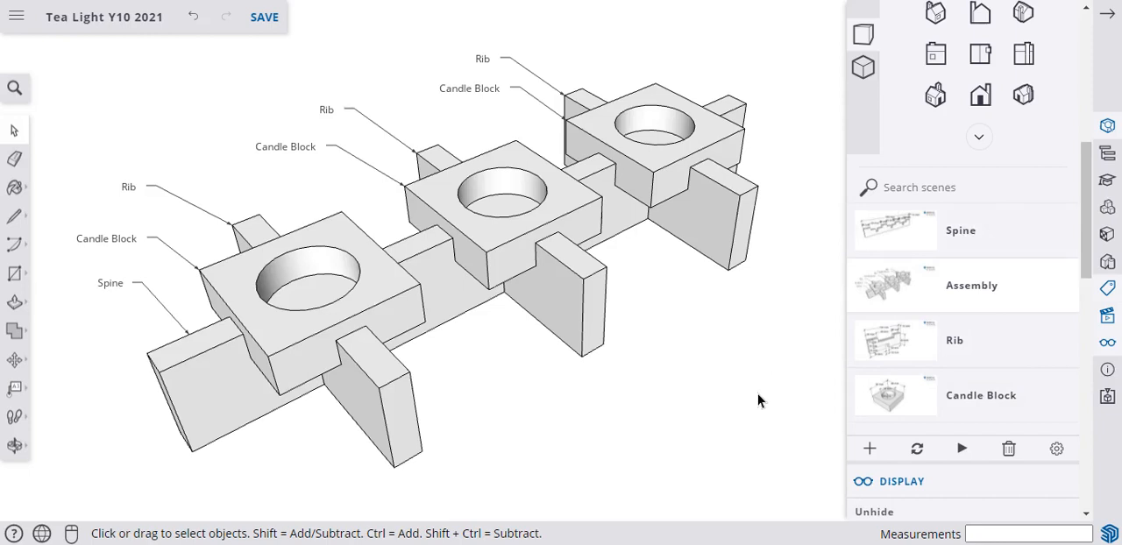
pyautogui.hotkey('ctrl', 's')
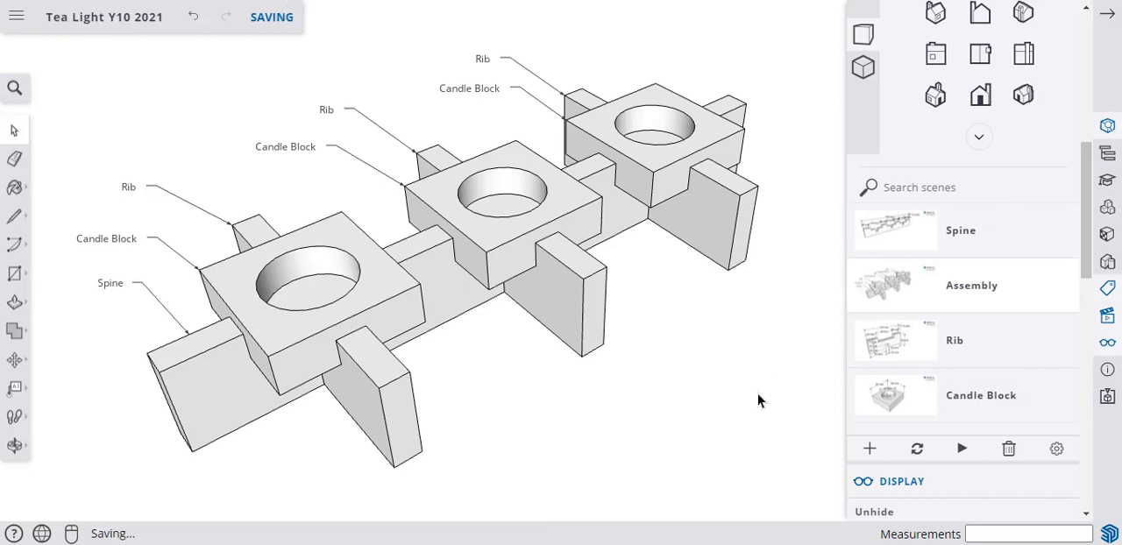
# Check the Spine and Assembly scenes, and reorder the scene list so Assembly comes before Spine.
pyautogui.click(898, 220)
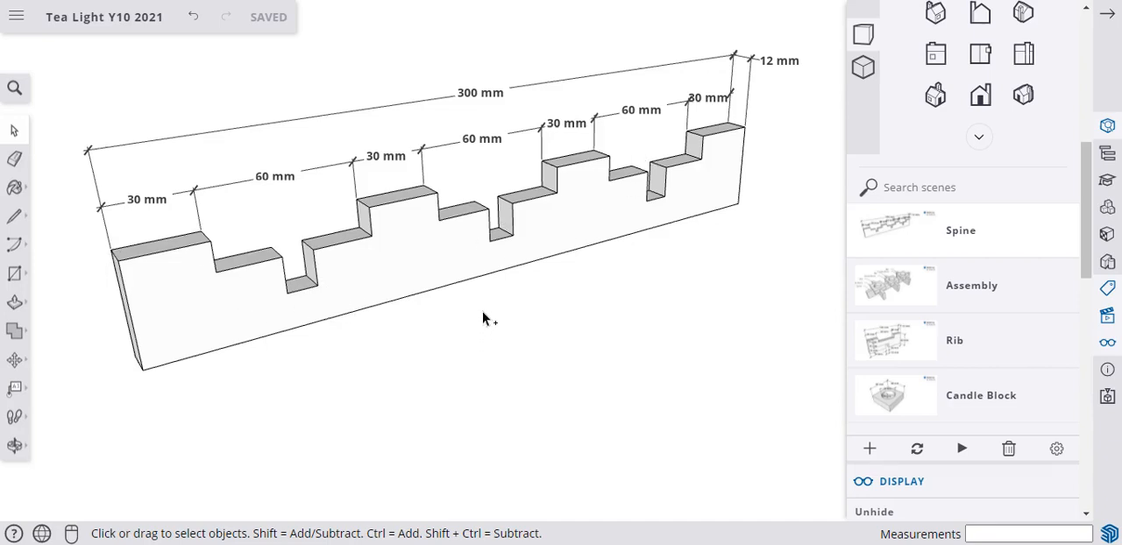
pyautogui.moveTo(483, 318); pyautogui.dragTo(471, 365, button='middle')
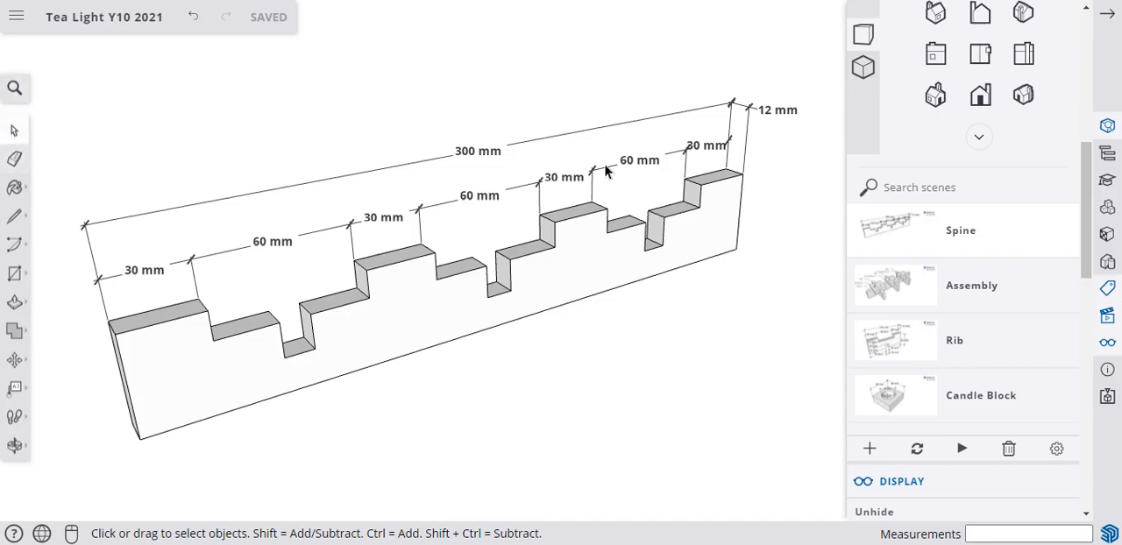
pyautogui.click(897, 298)
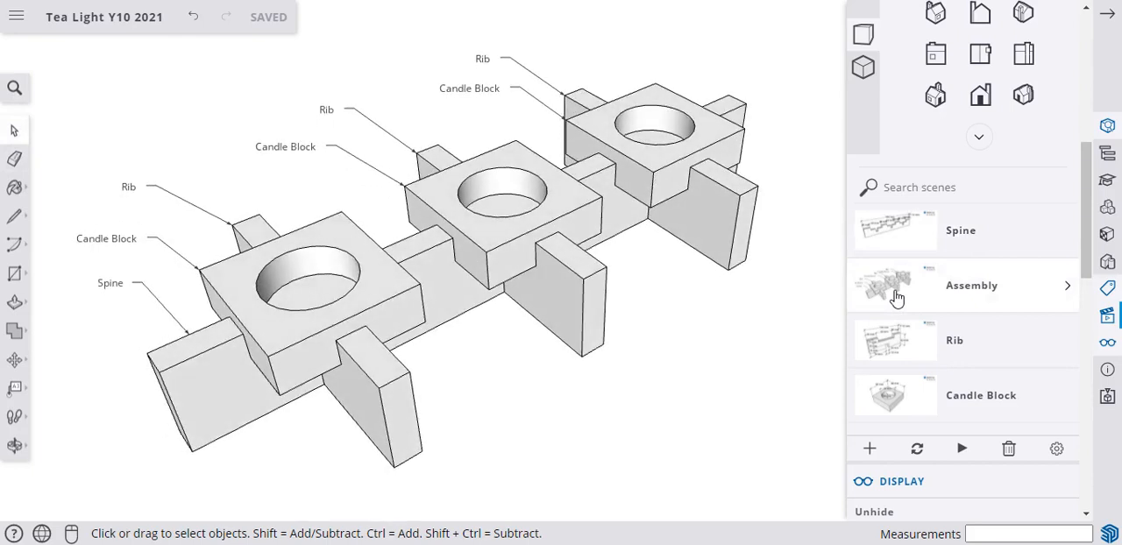
pyautogui.moveTo(889, 233); pyautogui.dragTo(895, 322)
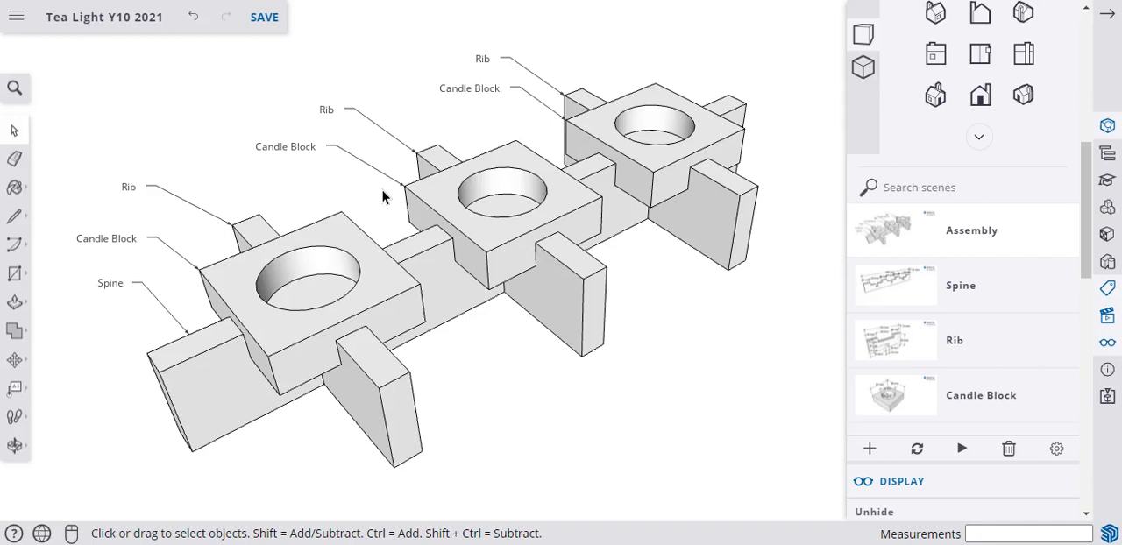
# Switch to Snipping Tool and try to capture the labelled assembly as a snip.
pyautogui.click(399, 263)
pyautogui.click(597, 423)
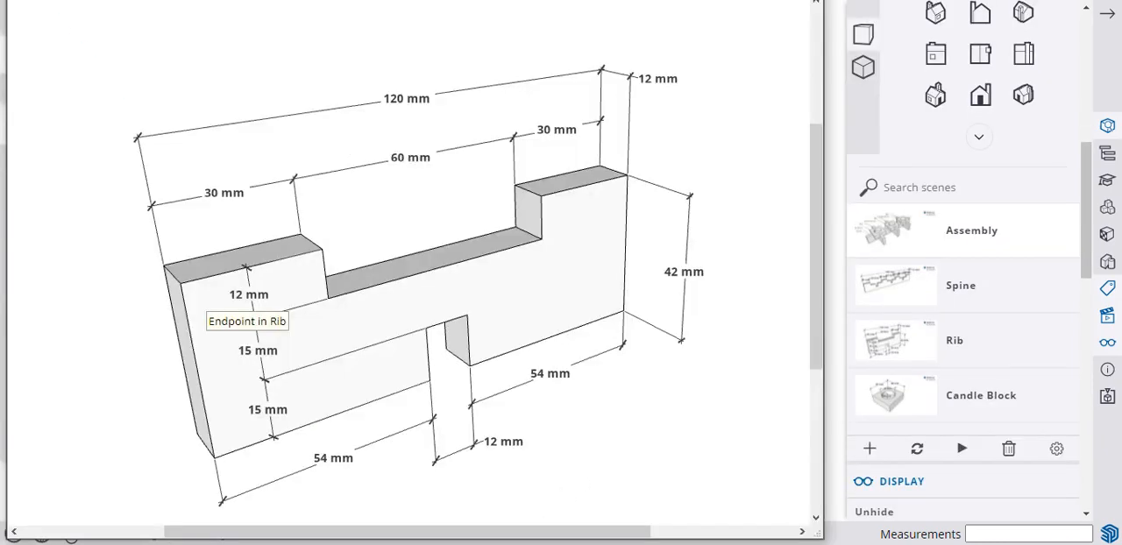
pyautogui.hotkey('ctrl', 'n')
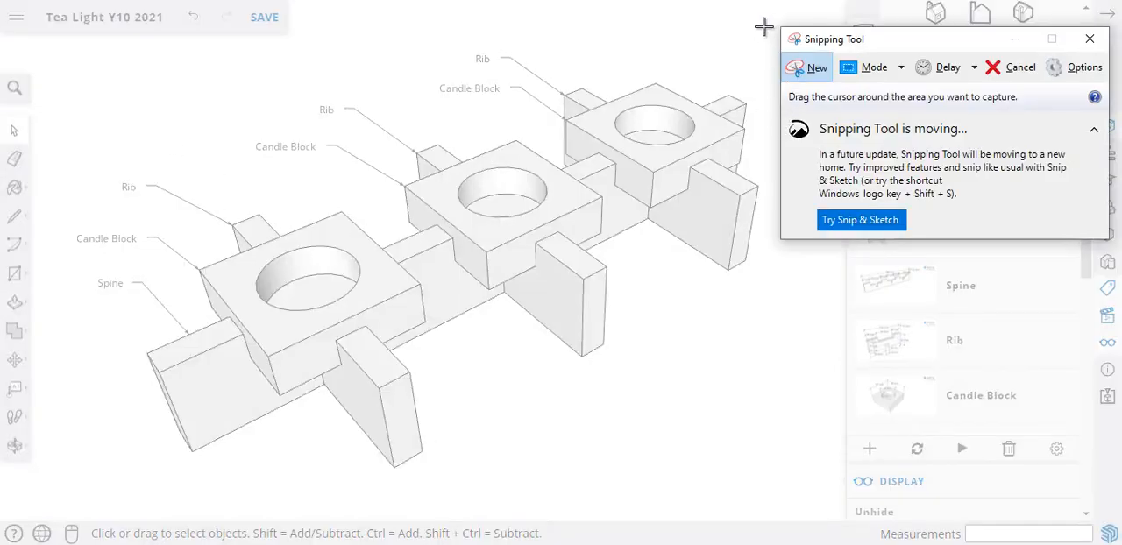
pyautogui.moveTo(768, 27); pyautogui.dragTo(61, 489)
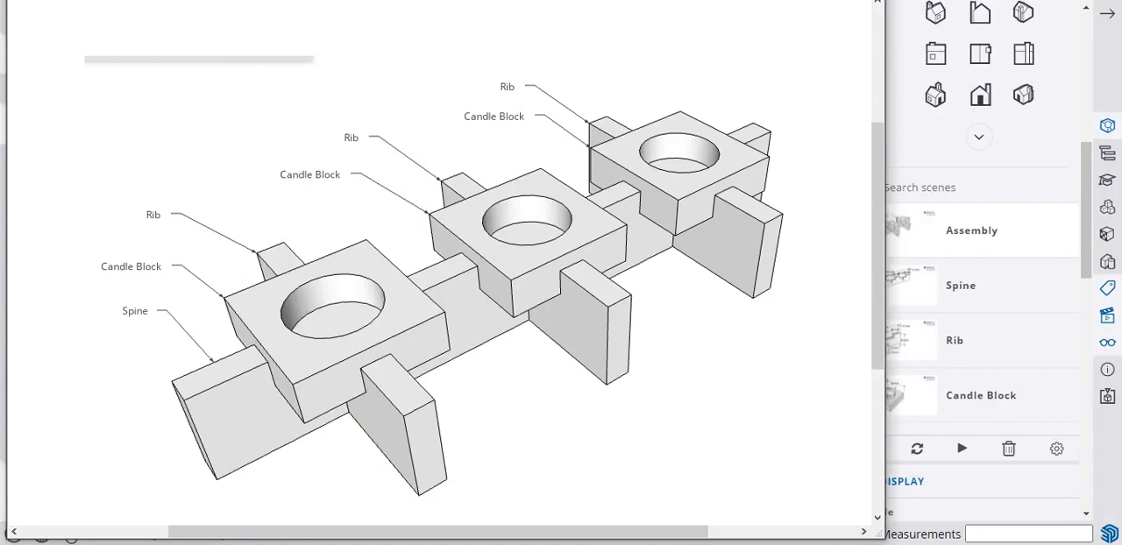
pyautogui.hotkey('ctrl', 'n')
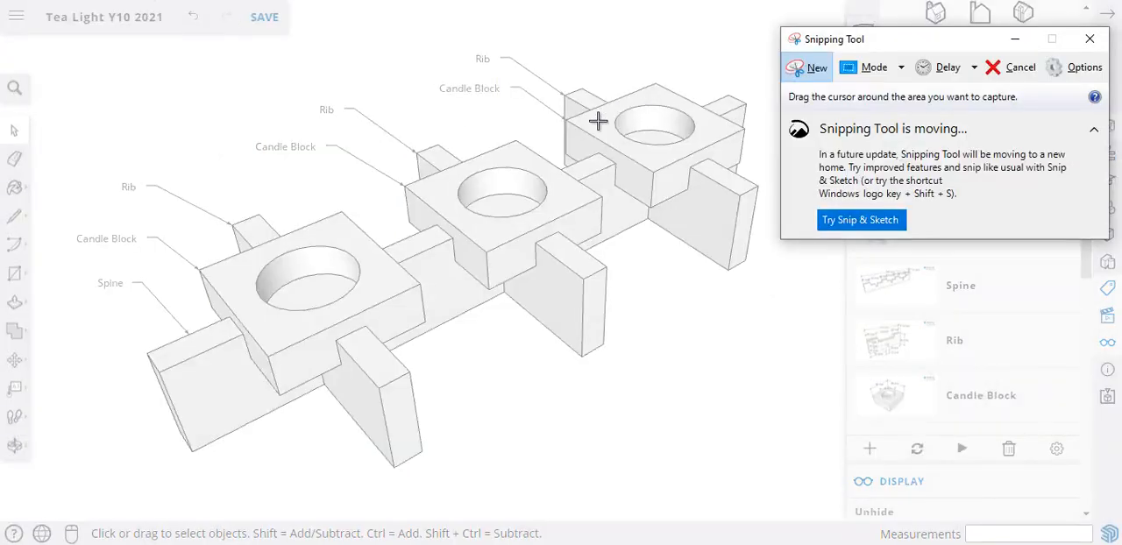
pyautogui.click(810, 76)
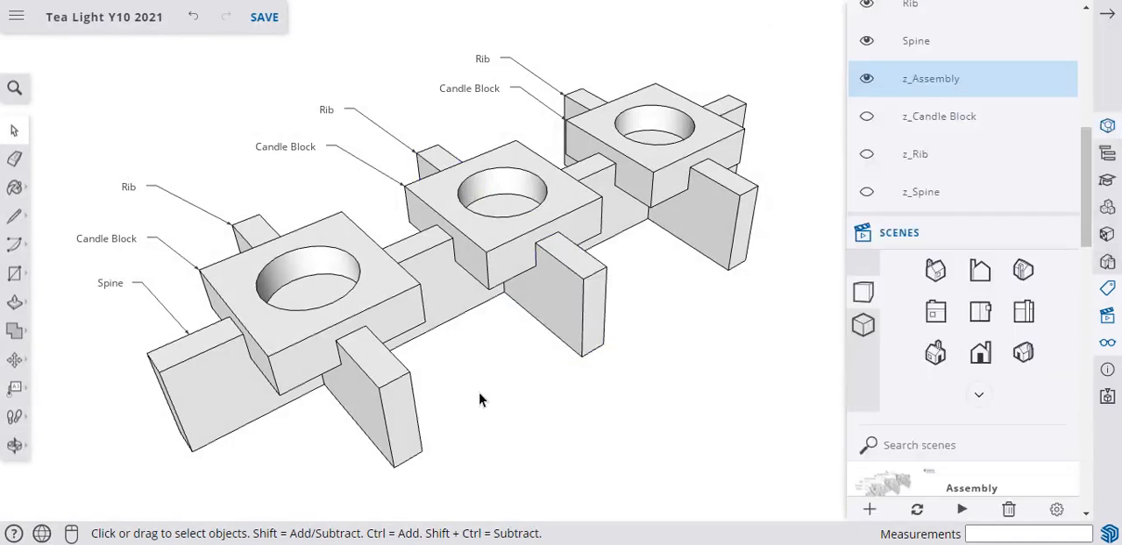
# Capture a new rectangular snip of the whole assembly with all its labels in Snipping Tool.
pyautogui.press('o')
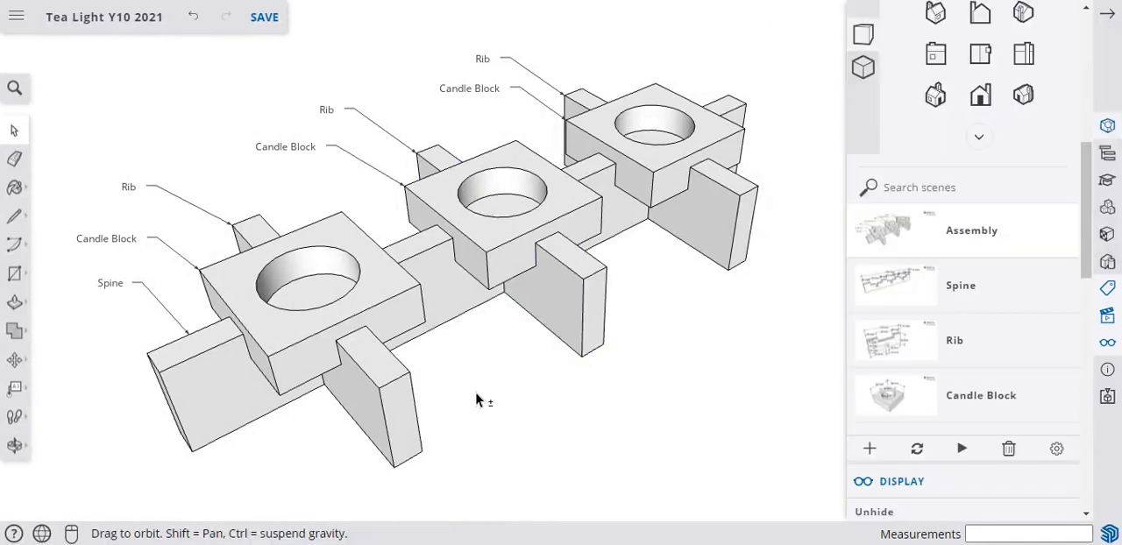
pyautogui.keyDown('shift'); pyautogui.moveTo(479, 396); pyautogui.dragTo(467, 426); pyautogui.keyUp('shift')
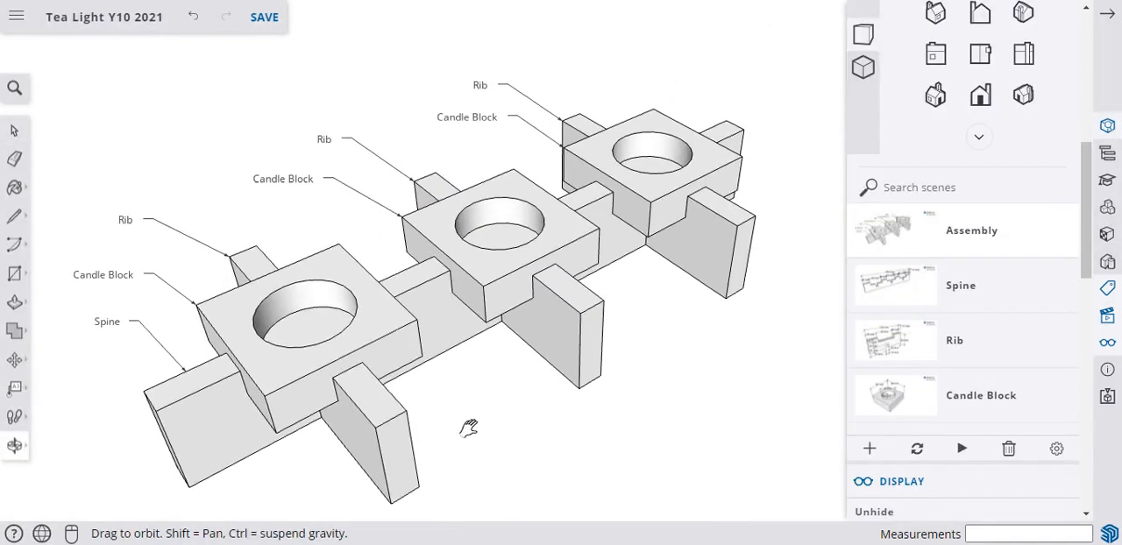
pyautogui.press('space')
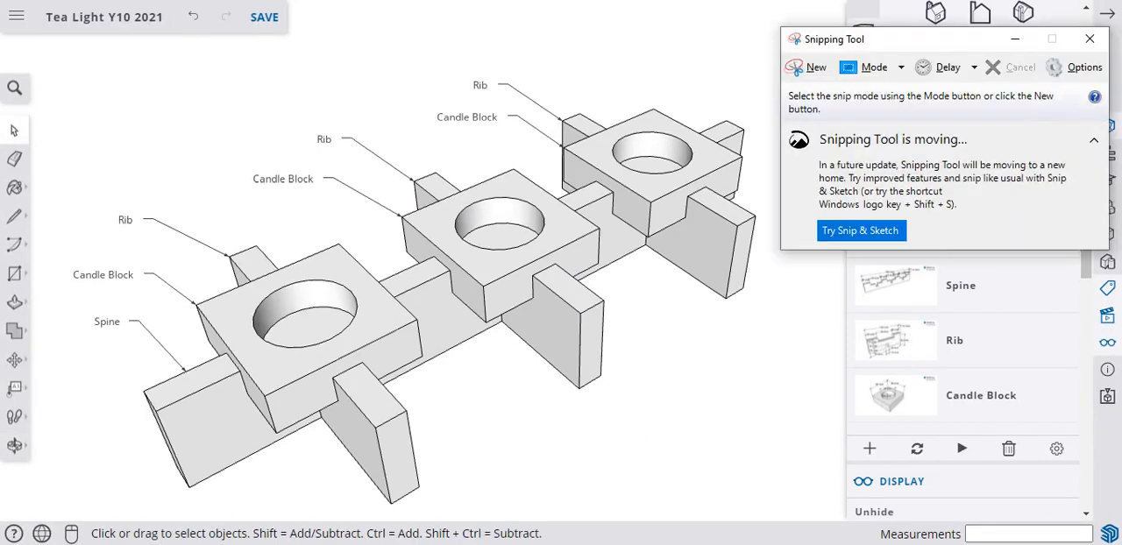
pyautogui.click(806, 69)
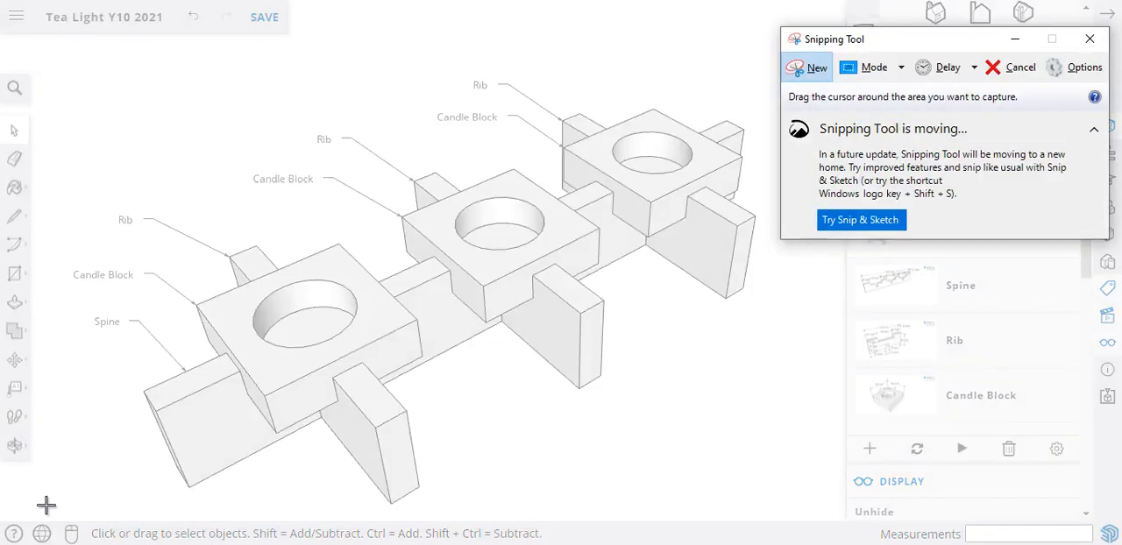
pyautogui.moveTo(50, 511); pyautogui.dragTo(777, 68)
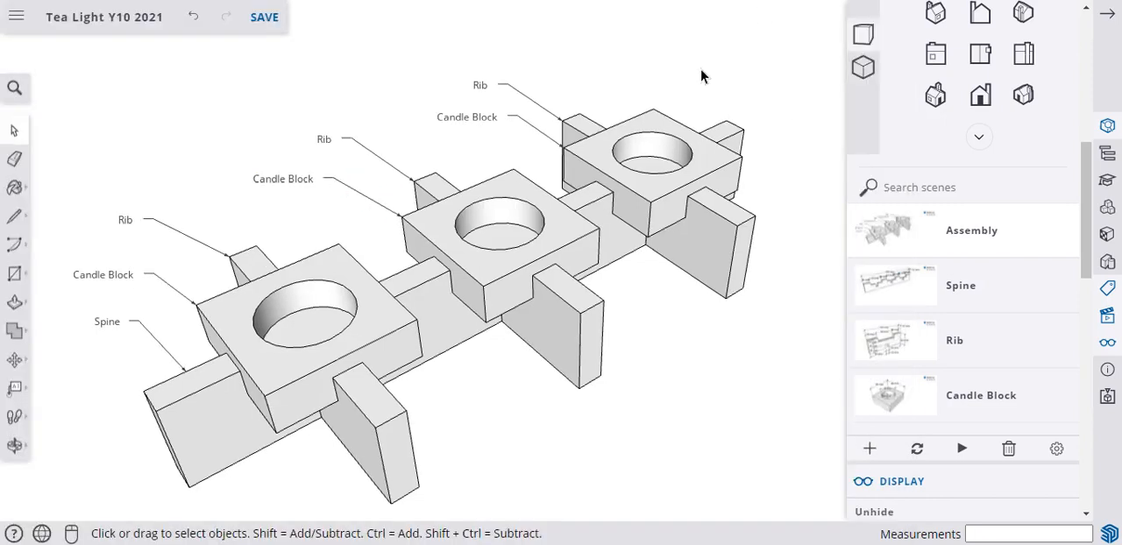
# Open the PNG image export for the labelled assembly view in SketchUp.
pyautogui.click(19, 18)
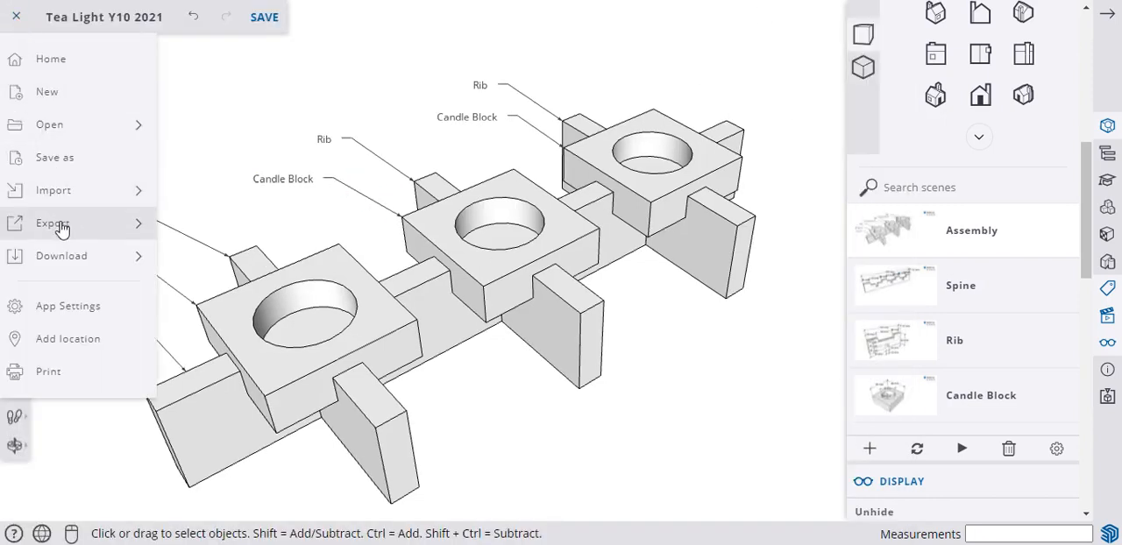
pyautogui.moveTo(62, 226)
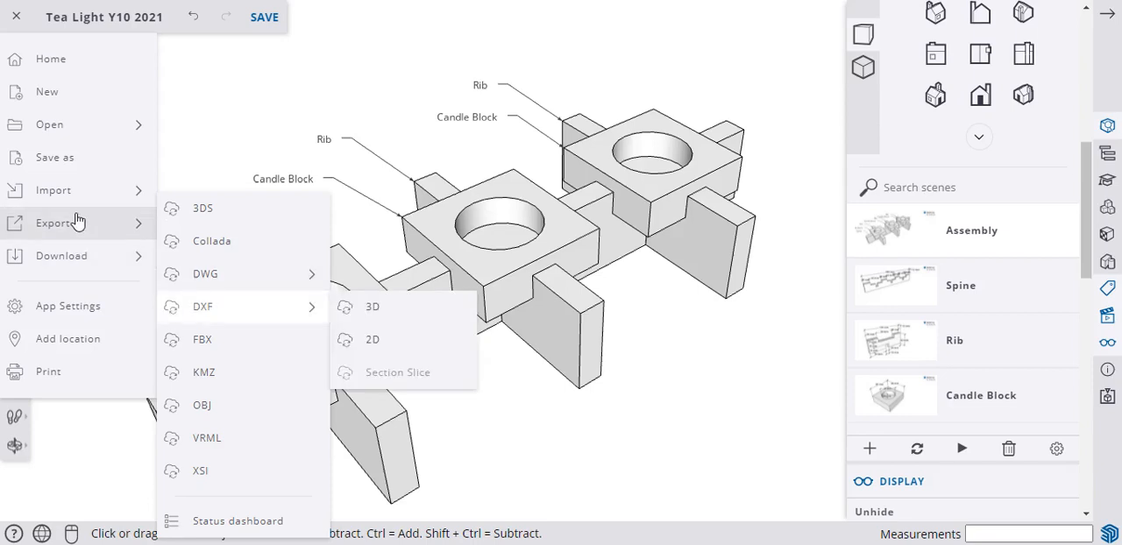
pyautogui.moveTo(77, 257)
pyautogui.click(207, 290)
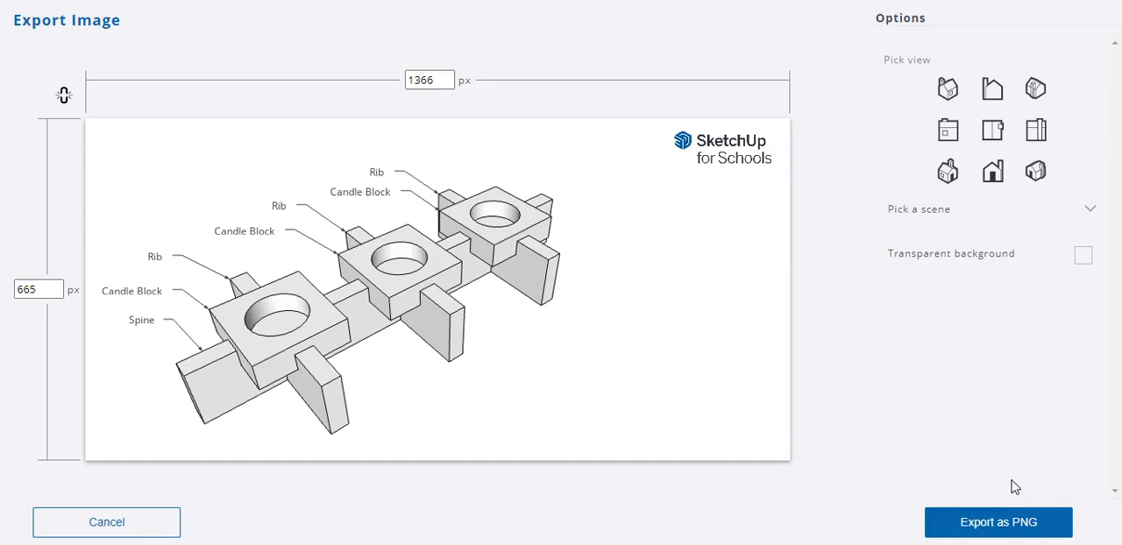
# Cancel the image export and review which component and z_ annotation tags are switched on in the tag list.
pyautogui.click(151, 522)
pyautogui.scroll(5, 938, 367)
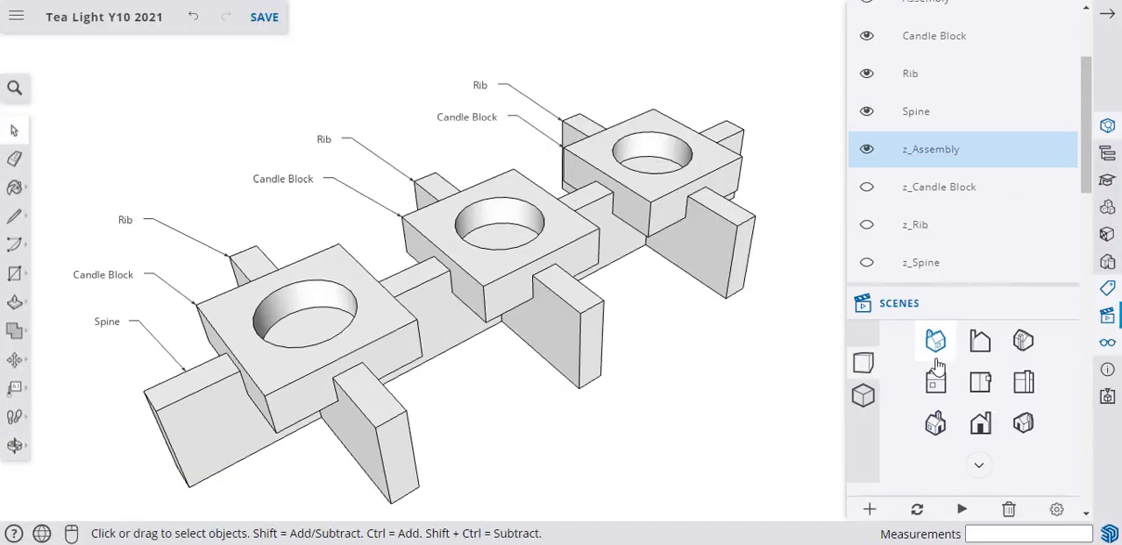
pyautogui.scroll(4, 876, 325)
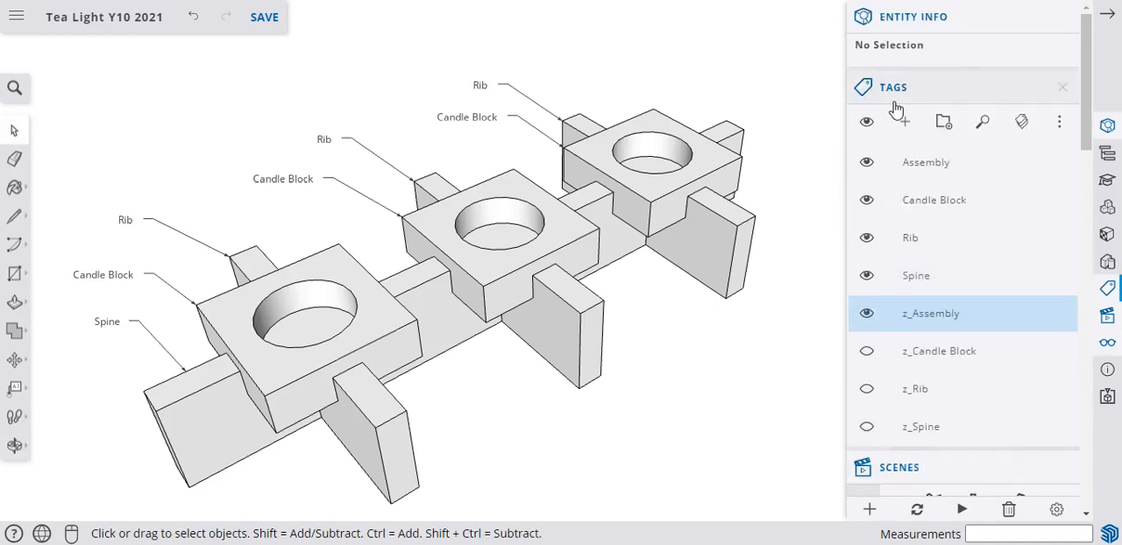
pyautogui.click(867, 429)
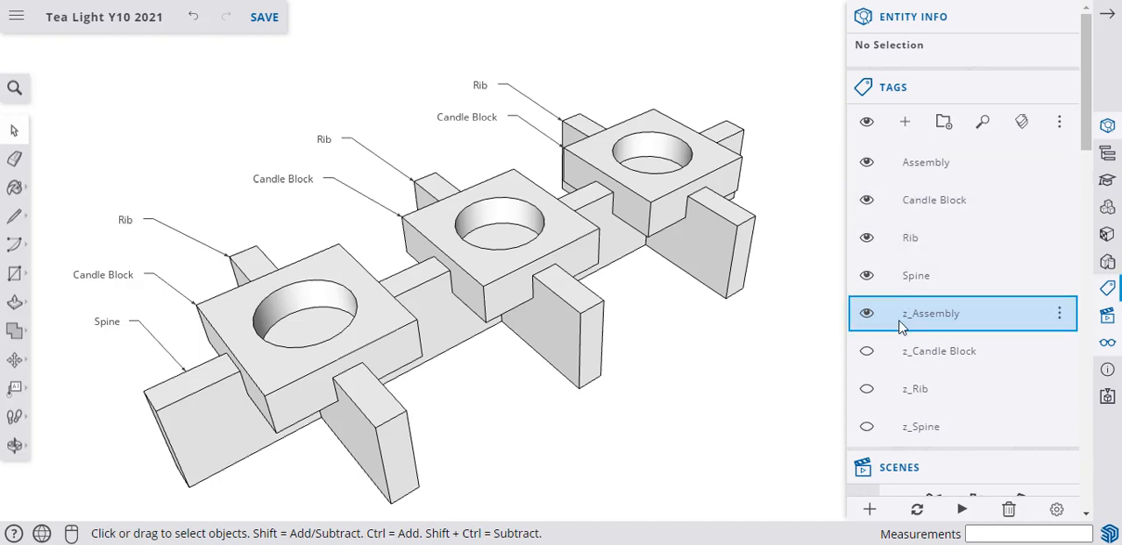
# Inspect the entity information of the middle rib and the rear candle block, and close Entity Info.
pyautogui.click(563, 318)
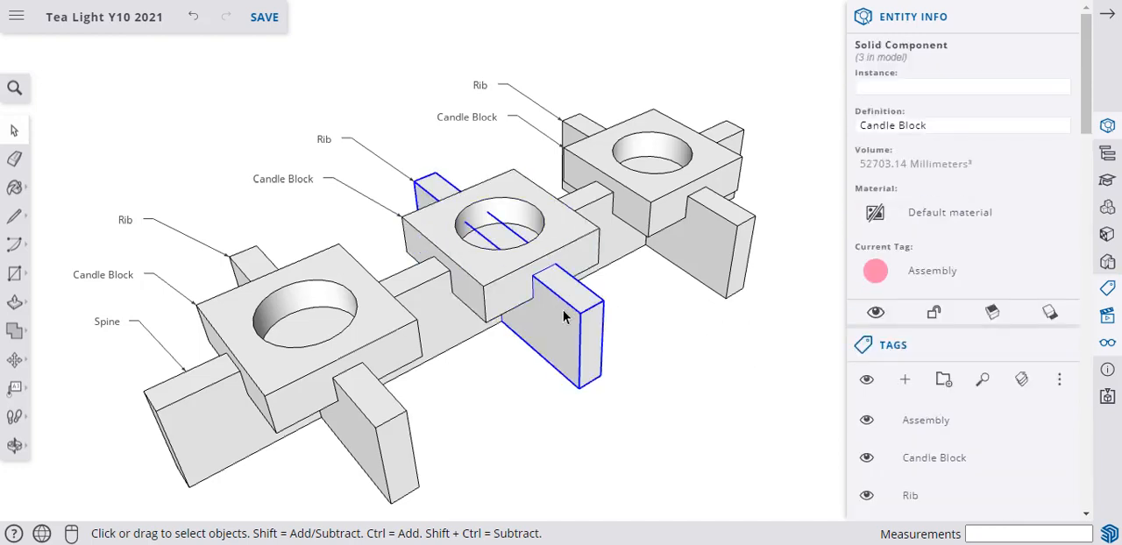
pyautogui.click(700, 260)
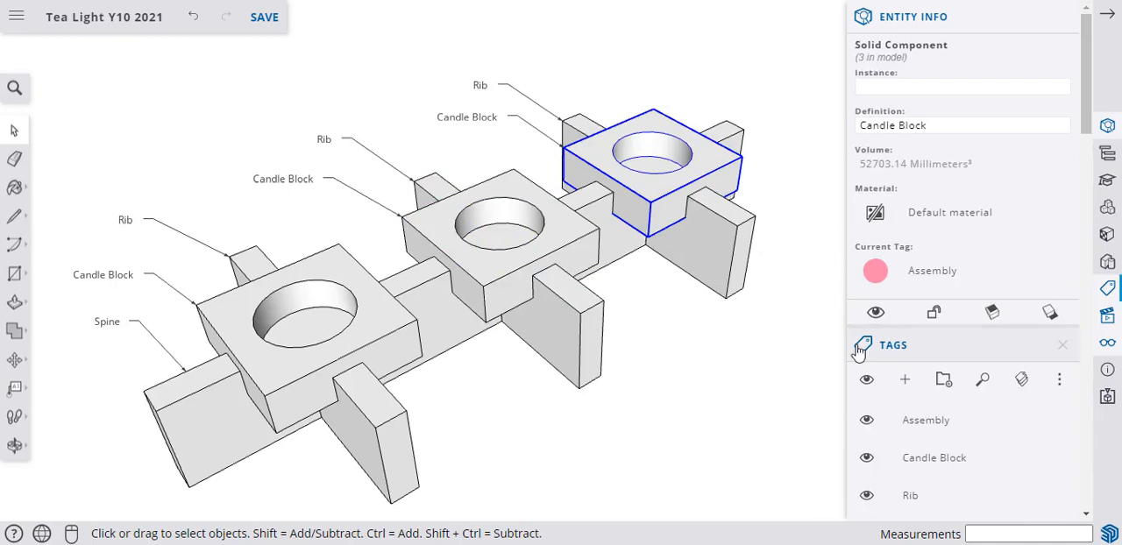
pyautogui.click(1061, 18)
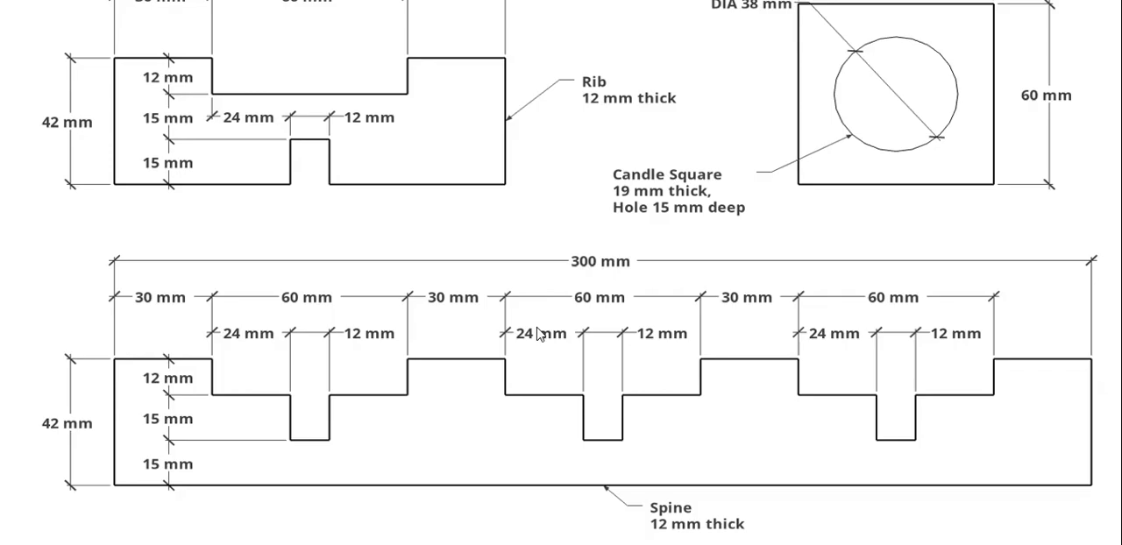
# Switch from the dimensioned parts drawing back to SketchUp and review the component and z_ tags against the saved scenes.
pyautogui.hotkey('alt', 'Tab')
pyautogui.click(643, 471)
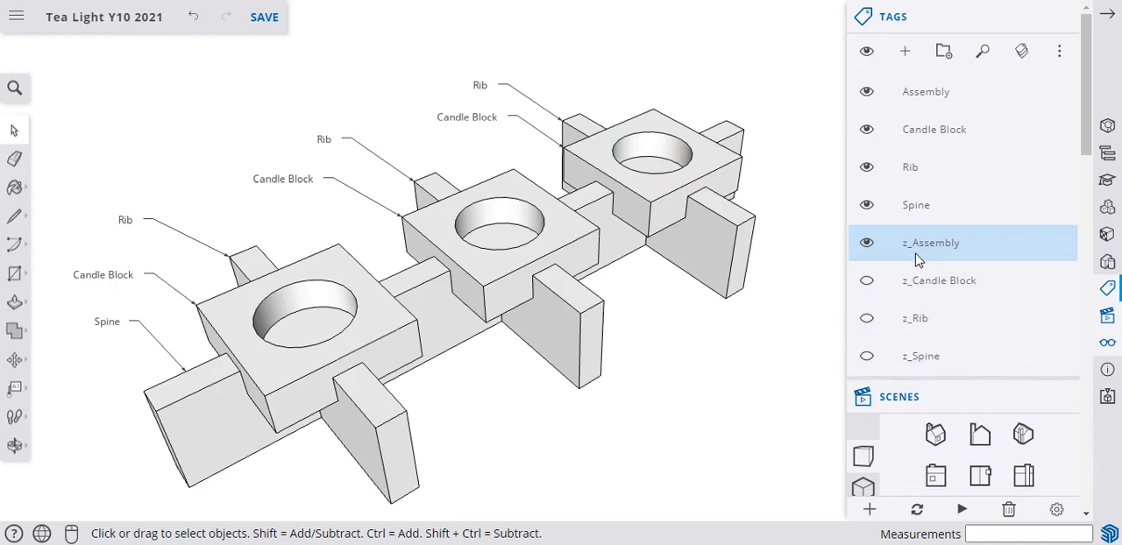
pyautogui.scroll(-3, 895, 388)
pyautogui.scroll(-2, 889, 386)
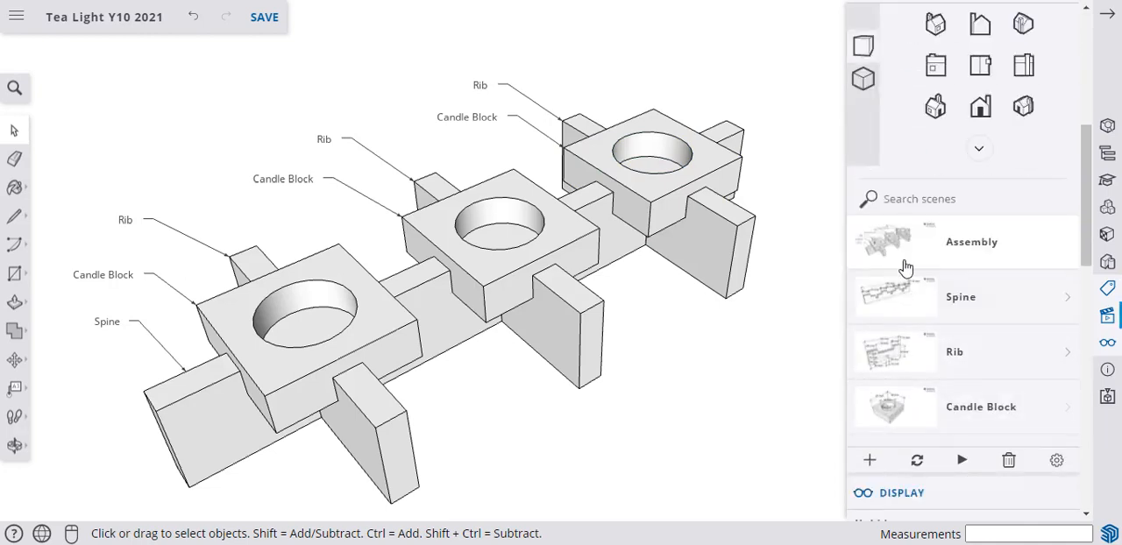
pyautogui.scroll(3, 890, 333)
pyautogui.scroll(4, 889, 331)
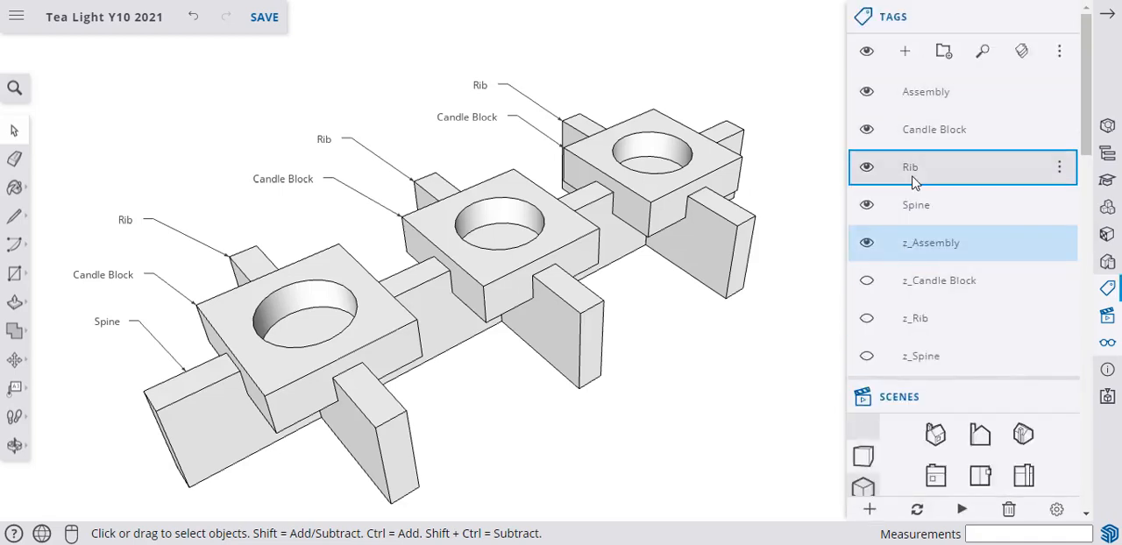
pyautogui.scroll(-3, 889, 313)
pyautogui.scroll(-2, 896, 422)
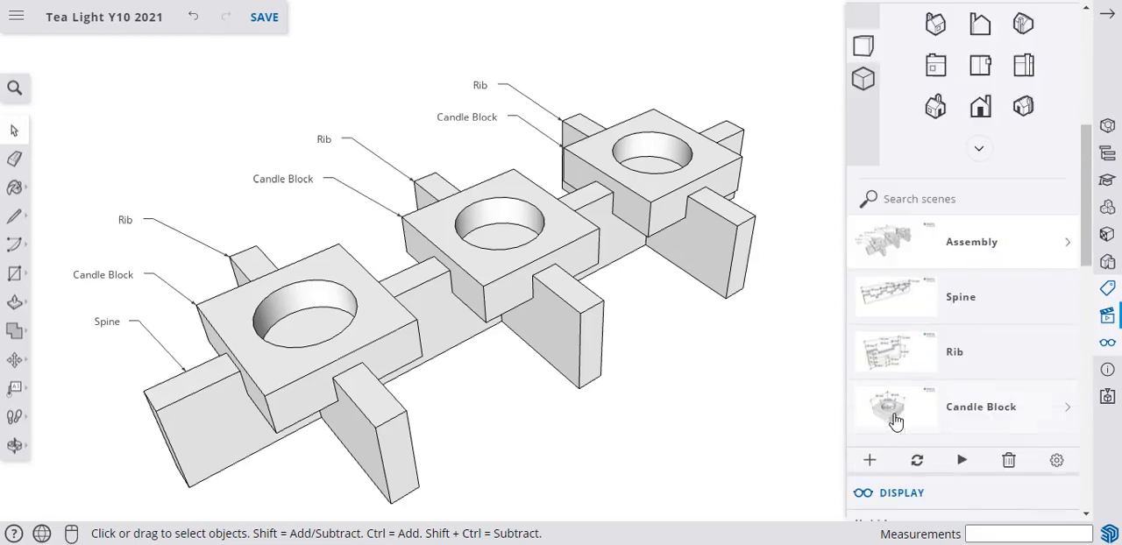
pyautogui.scroll(3, 896, 423)
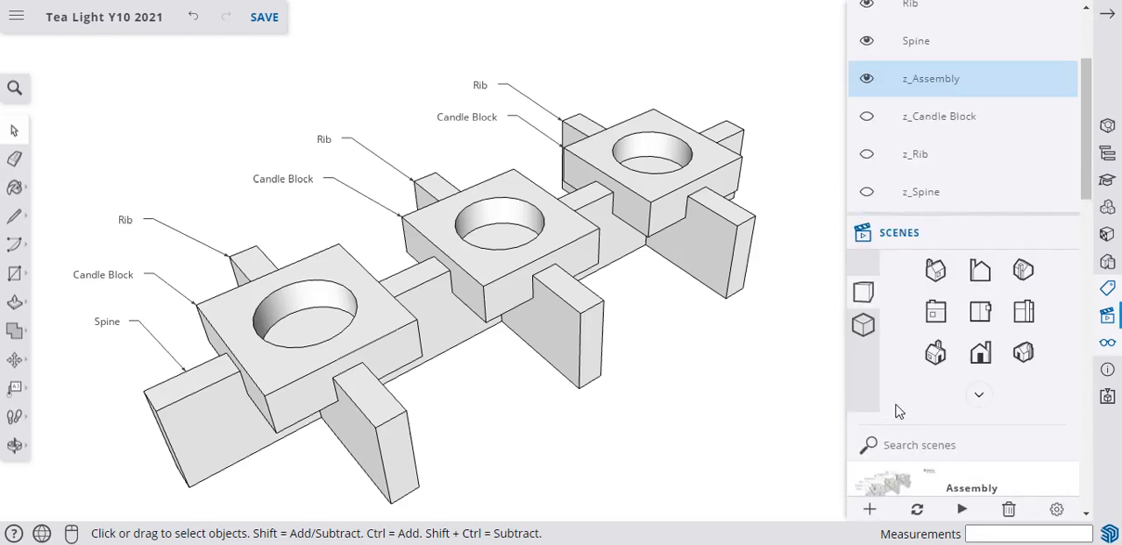
pyautogui.scroll(1, 896, 423)
pyautogui.scroll(-3, 868, 298)
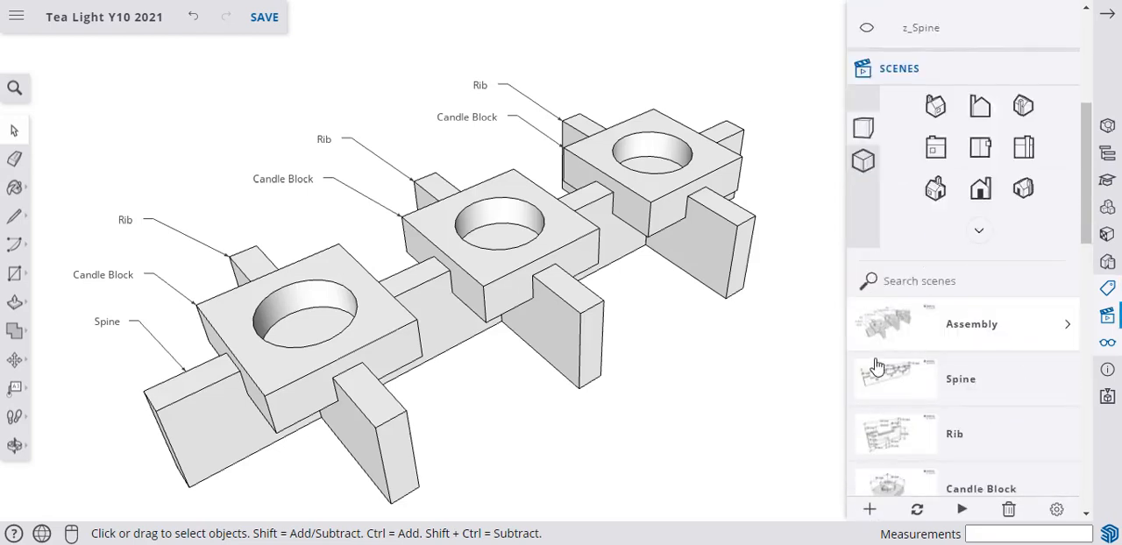
pyautogui.scroll(2, 887, 409)
pyautogui.scroll(1, 887, 408)
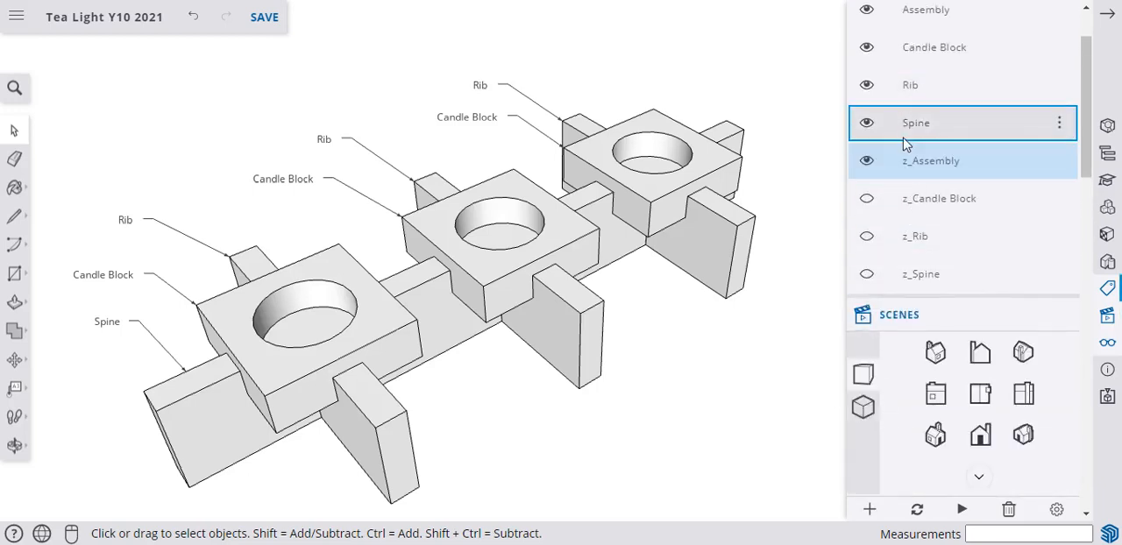
pyautogui.scroll(1, 871, 142)
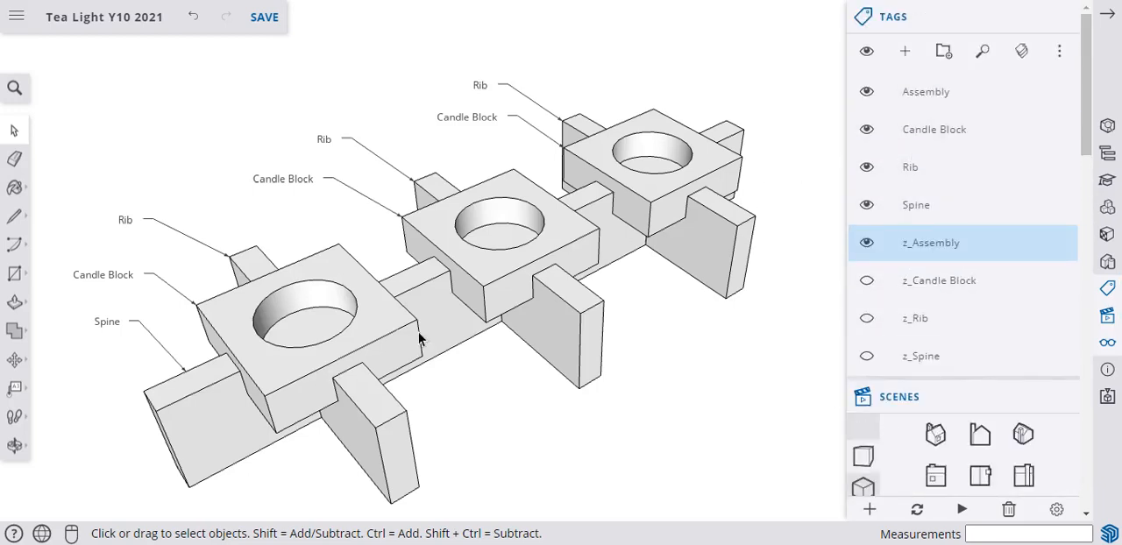